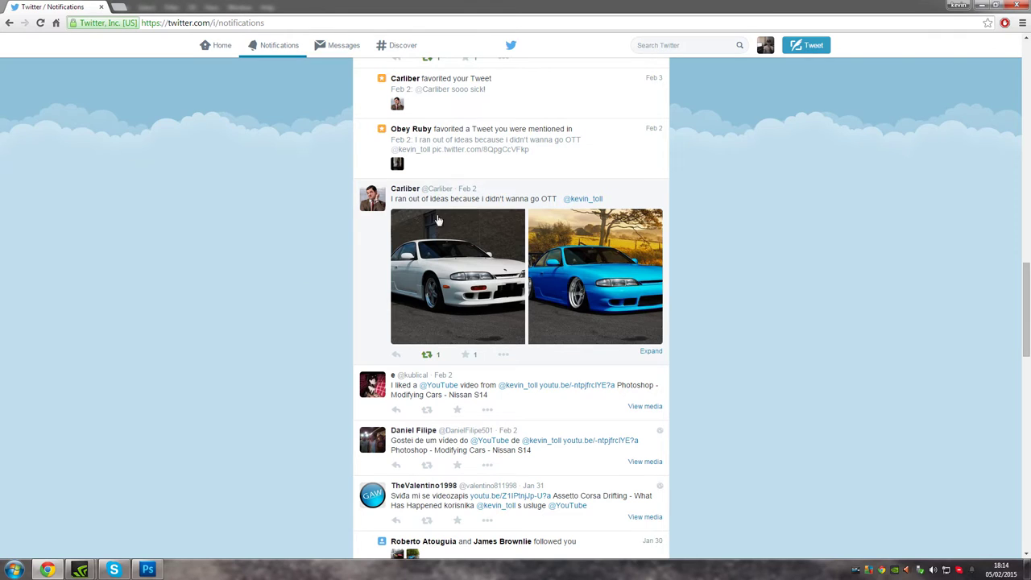
# Step: View the white and blue car photos from the first tweet, then collapse it
pyautogui.click(418, 286)
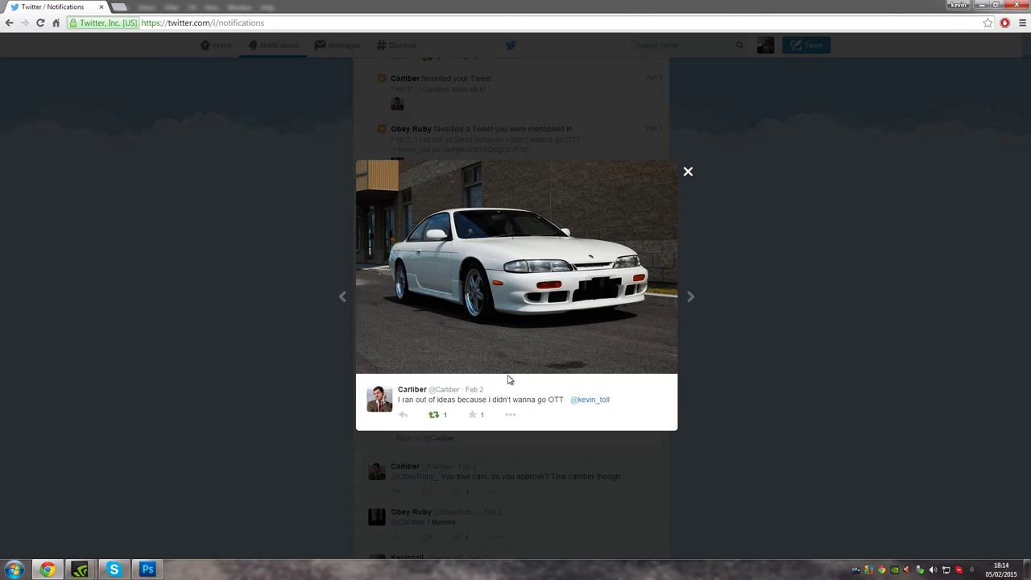
pyautogui.click(690, 298)
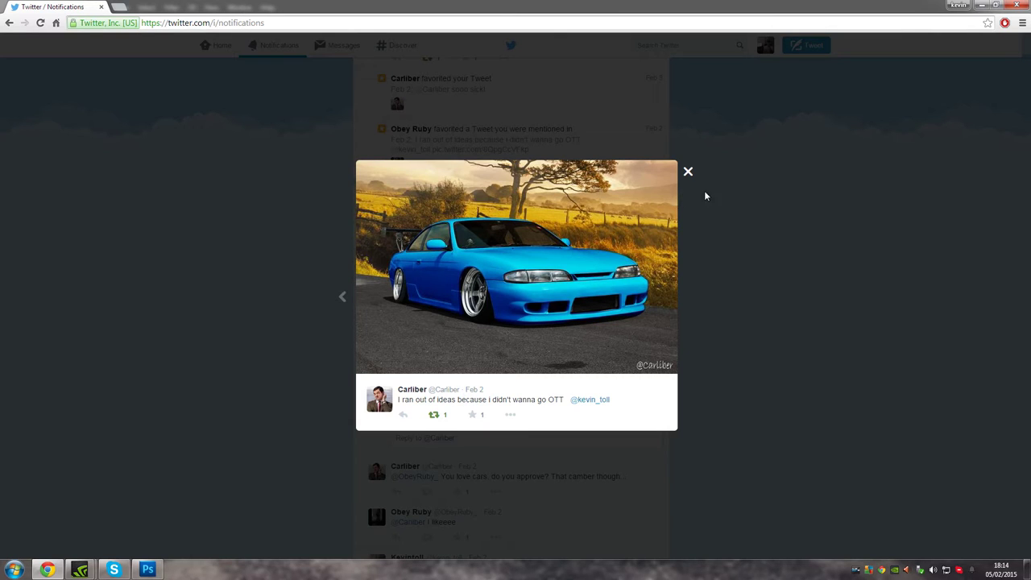
pyautogui.click(687, 173)
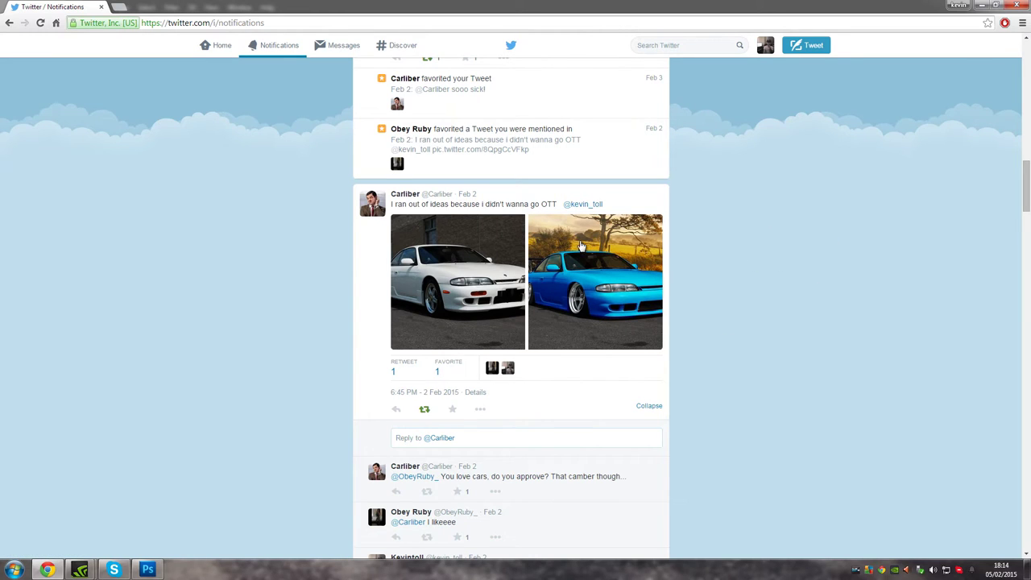
pyautogui.click(635, 194)
pyautogui.scroll(3, 691, 230)
pyautogui.scroll(1, 583, 260)
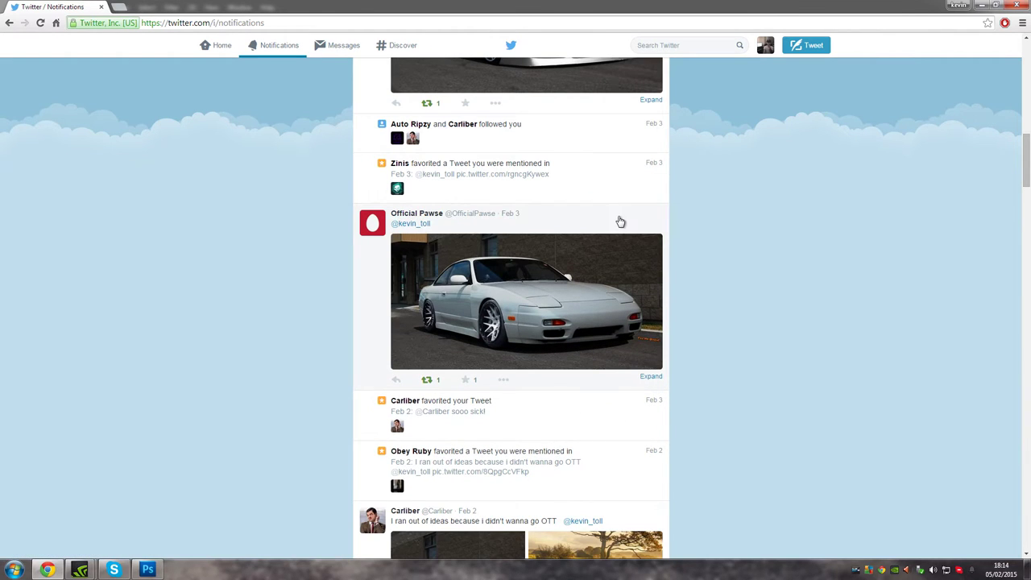
# Step: Expand the Official Pawse car tweet and view its white car photo
pyautogui.click(631, 226)
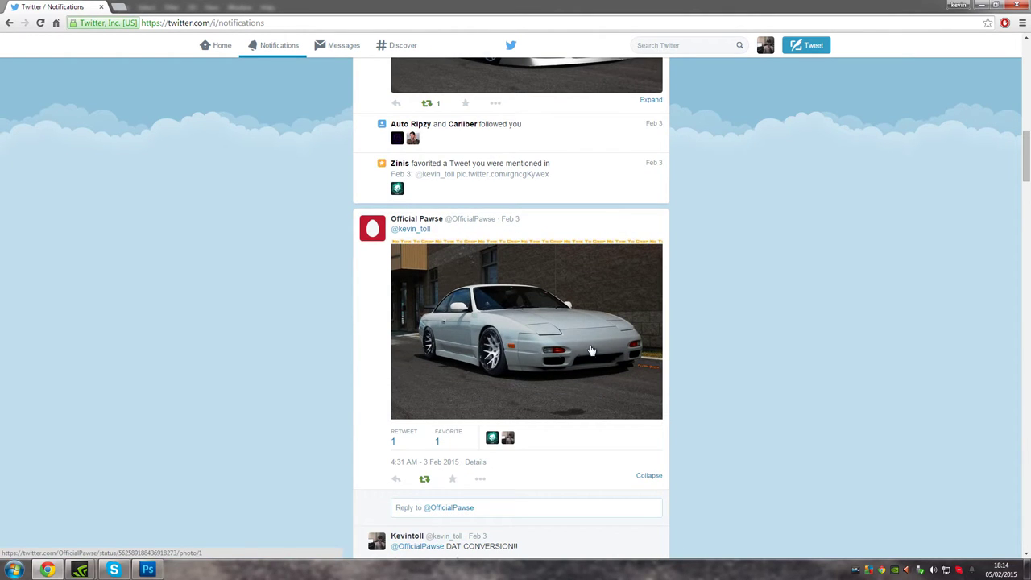
pyautogui.click(515, 360)
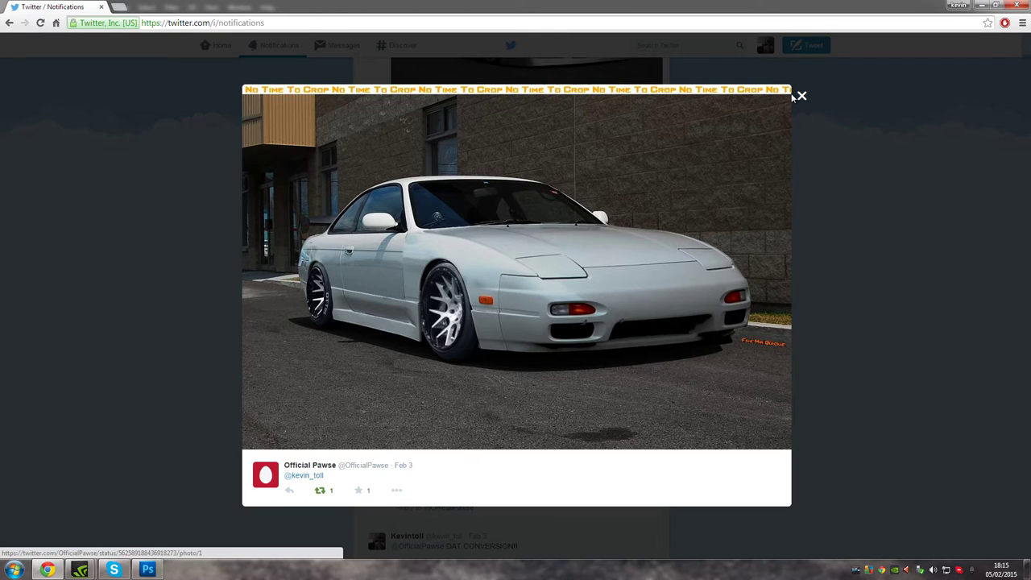
pyautogui.click(793, 97)
pyautogui.scroll(1, 700, 253)
pyautogui.tripleClick(631, 283)
pyautogui.scroll(3, 580, 278)
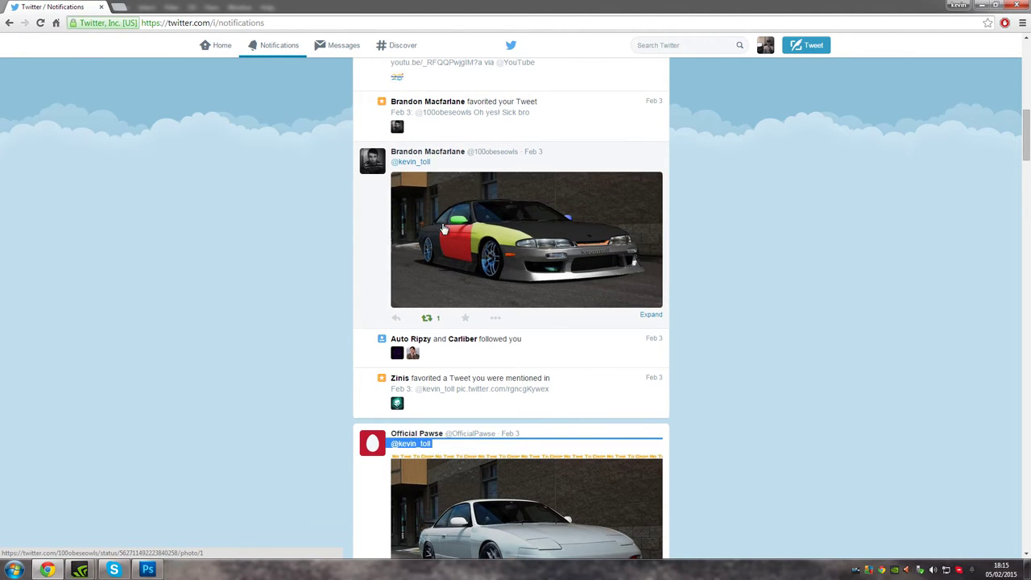
# Step: View the multicoloured car photo, then scroll through the mentions
pyautogui.click(375, 240)
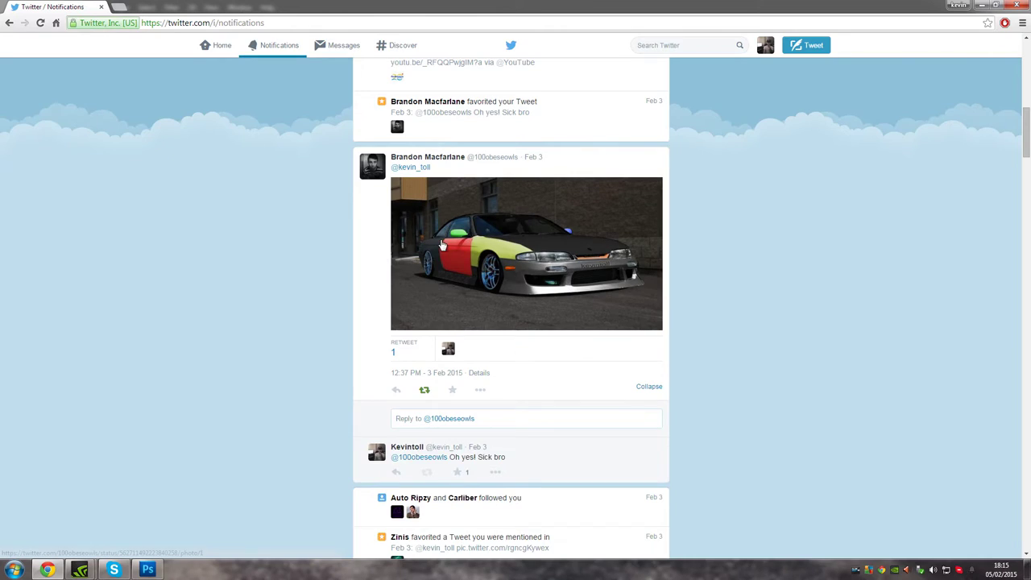
pyautogui.click(442, 246)
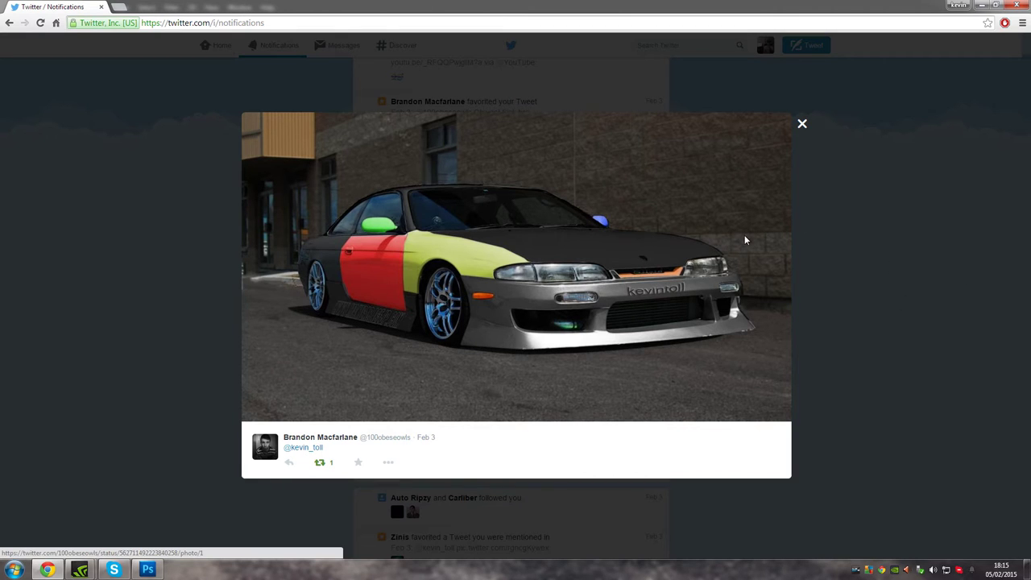
pyautogui.click(802, 124)
pyautogui.scroll(4, 713, 230)
pyautogui.scroll(3, 711, 232)
pyautogui.scroll(3, 711, 232)
pyautogui.scroll(-8, 709, 234)
pyautogui.scroll(-4, 708, 234)
pyautogui.scroll(4, 708, 237)
pyautogui.scroll(4, 709, 241)
pyautogui.scroll(1, 592, 357)
pyautogui.scroll(-1, 591, 356)
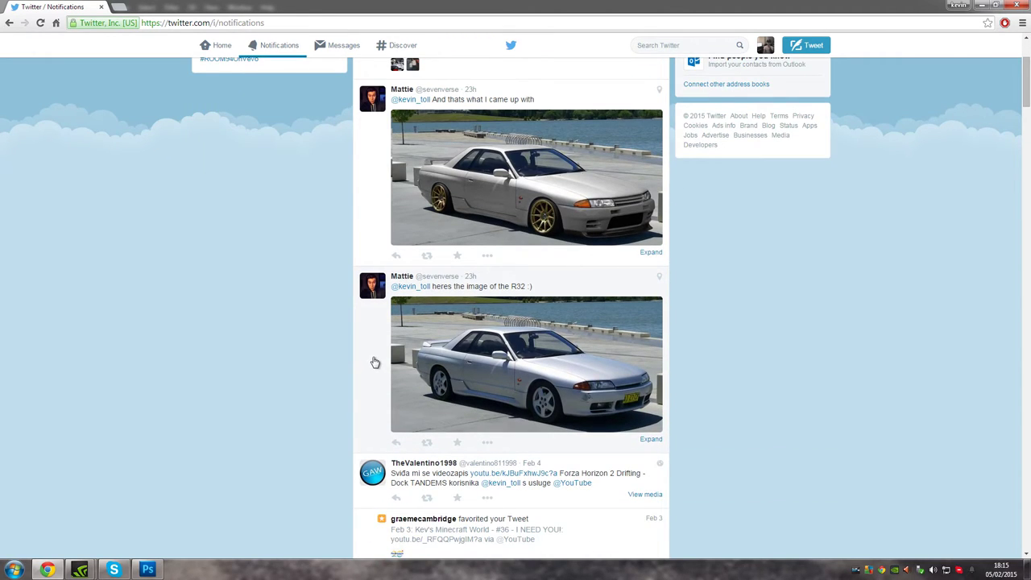
# Step: View the silver R32 photo, then close Chrome to return to Photoshop
pyautogui.click(377, 360)
pyautogui.scroll(-1, 378, 356)
pyautogui.click(547, 314)
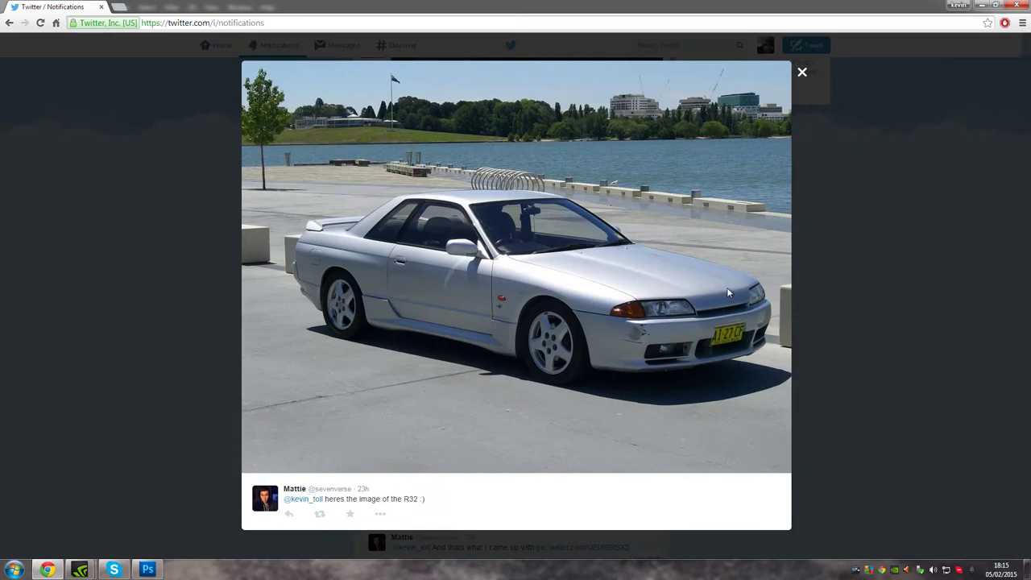
pyautogui.click(802, 71)
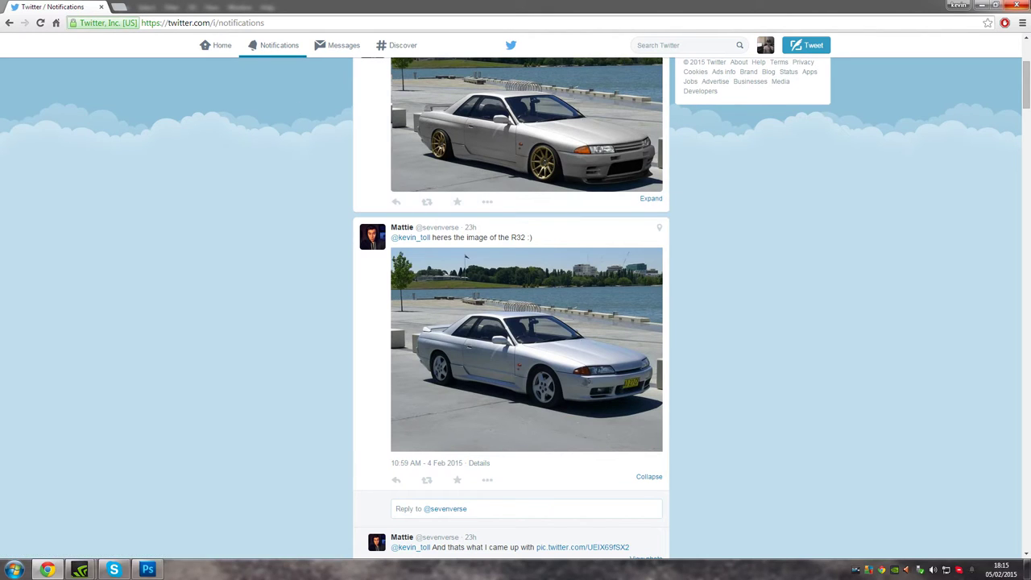
pyautogui.click(1019, 5)
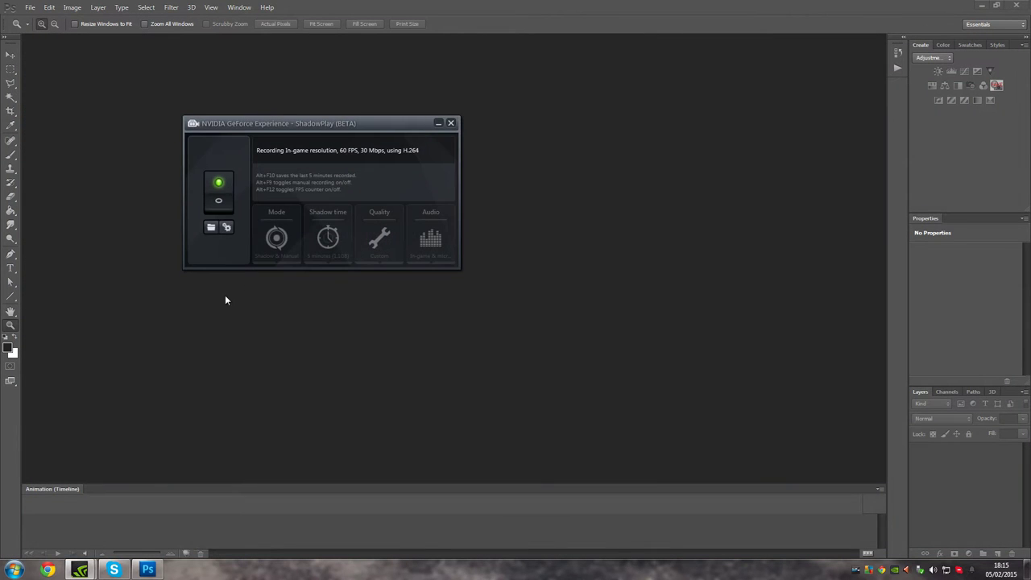
# Step: Bring up the Open dialog and browse to the Desktop
pyautogui.click(30, 7)
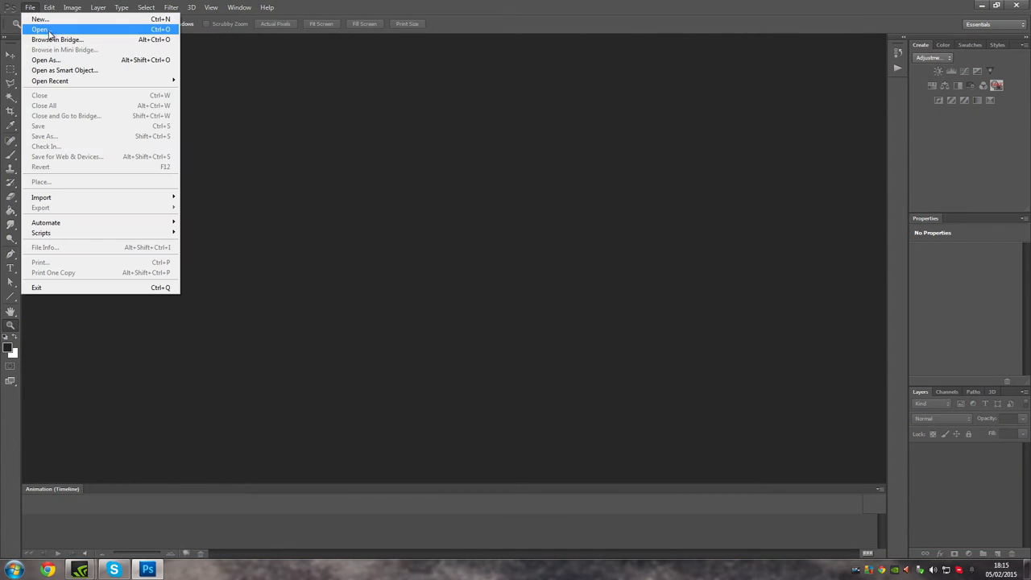
pyautogui.click(48, 29)
pyautogui.click(475, 252)
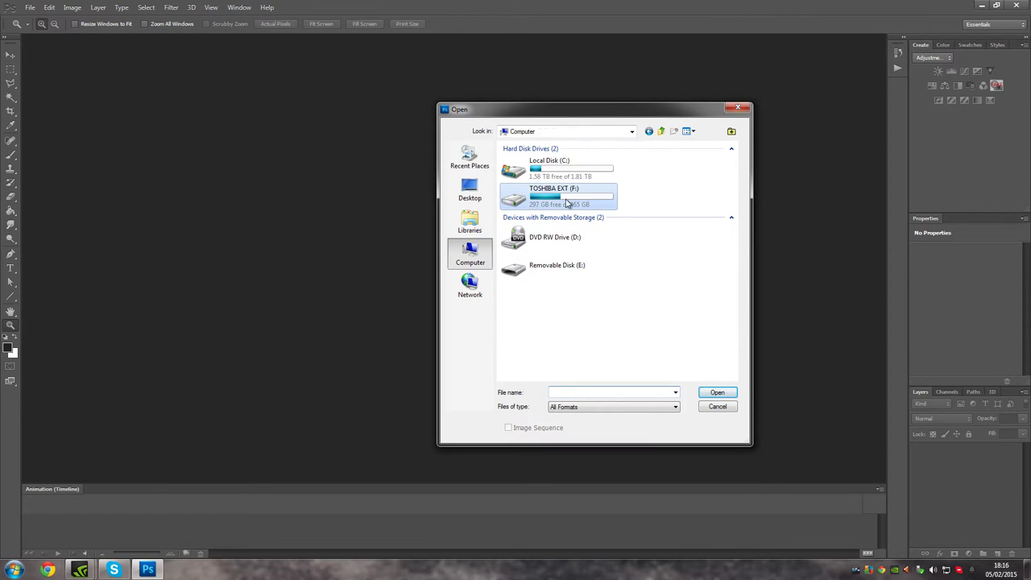
pyautogui.doubleClick(562, 197)
pyautogui.click(470, 191)
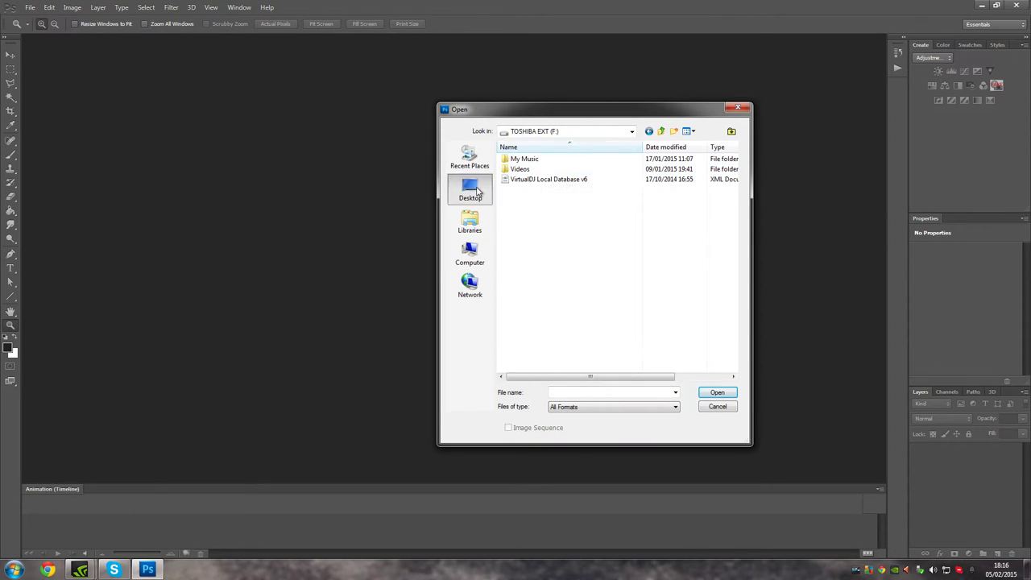
# Step: Open the G37 photo from the Desktop's Photoshop > Cars folder
pyautogui.scroll(-5, 648, 242)
pyautogui.scroll(-1, 649, 257)
pyautogui.scroll(-2, 649, 261)
pyautogui.scroll(-3, 640, 274)
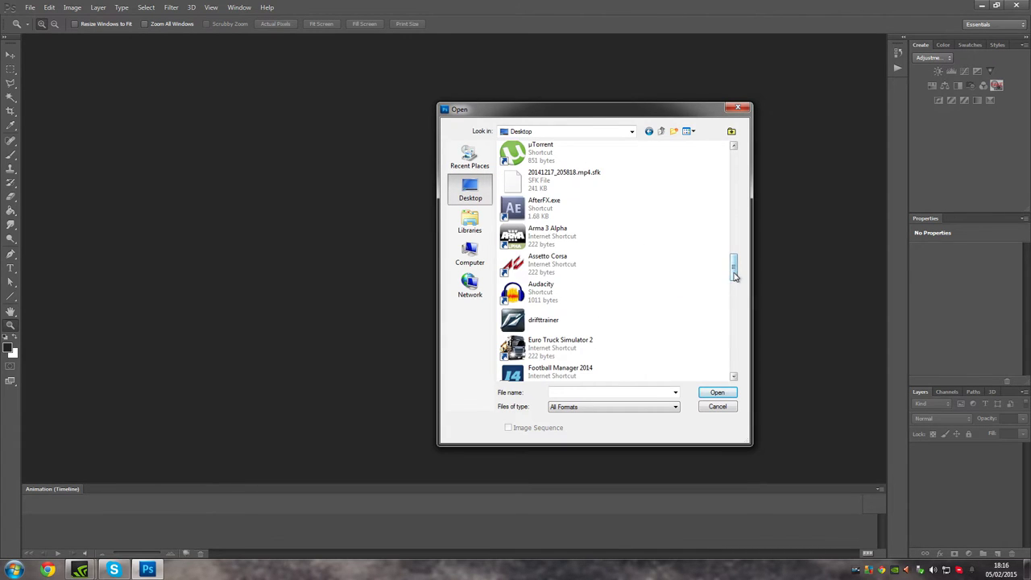
pyautogui.scroll(2, 733, 274)
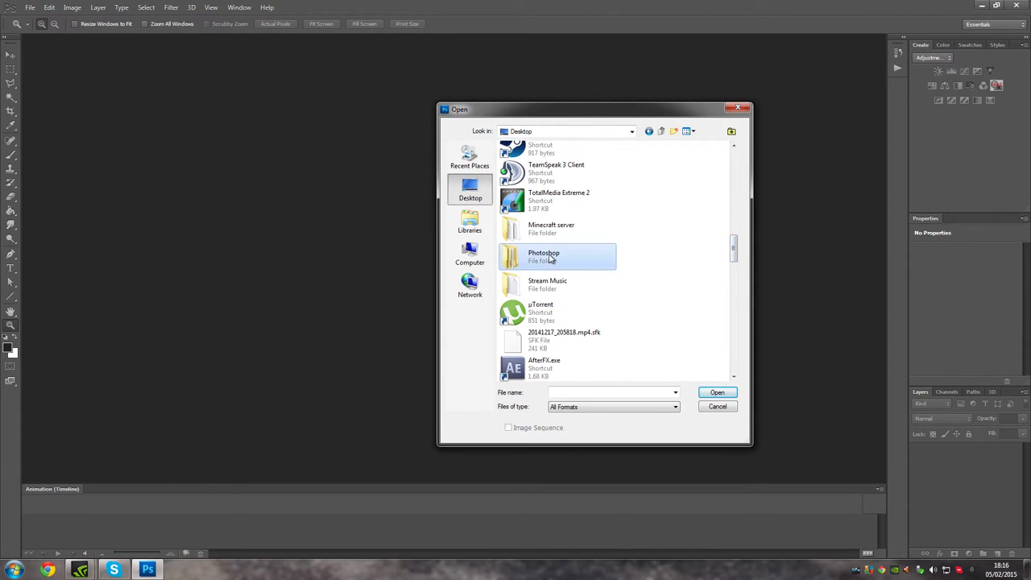
pyautogui.doubleClick(554, 257)
pyautogui.doubleClick(522, 180)
pyautogui.click(582, 177)
pyautogui.click(723, 392)
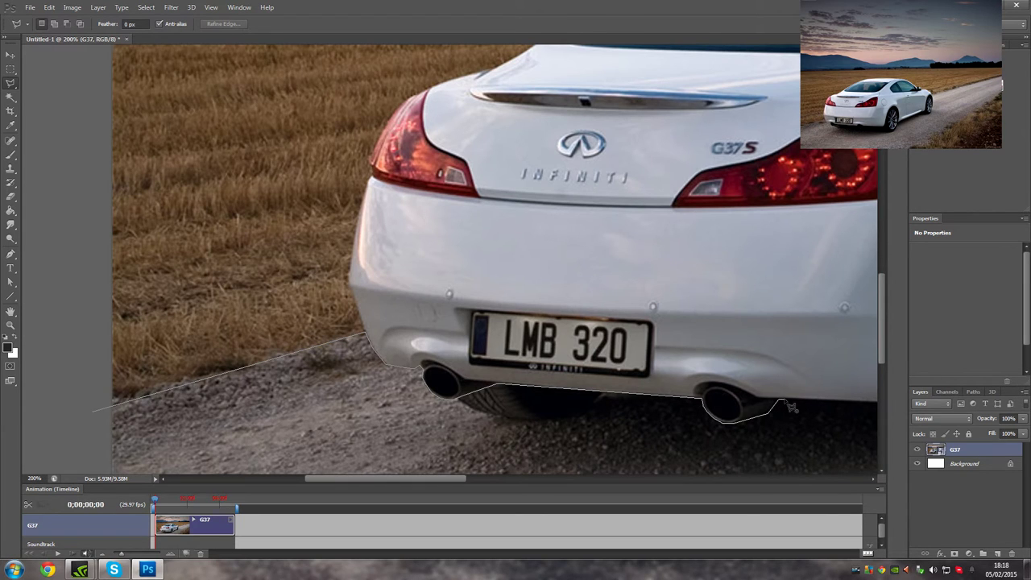
# Step: Start the polygonal lasso outline along the car's underside, undoing two misplaced points
pyautogui.scroll(-1, 791, 407)
pyautogui.scroll(-1, 792, 408)
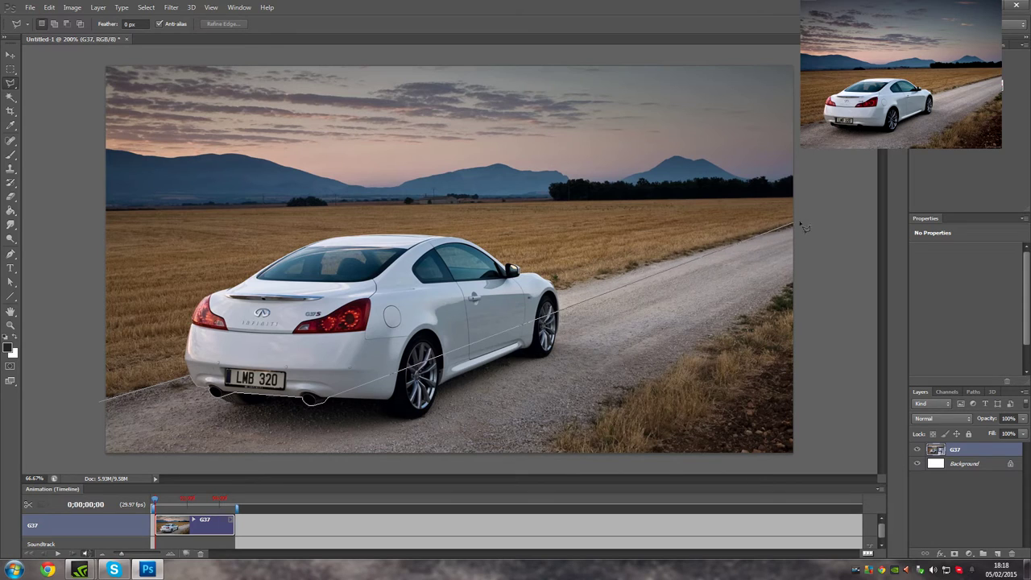
pyautogui.click(568, 352)
pyautogui.press('BackSpace')
pyautogui.press('BackSpace')
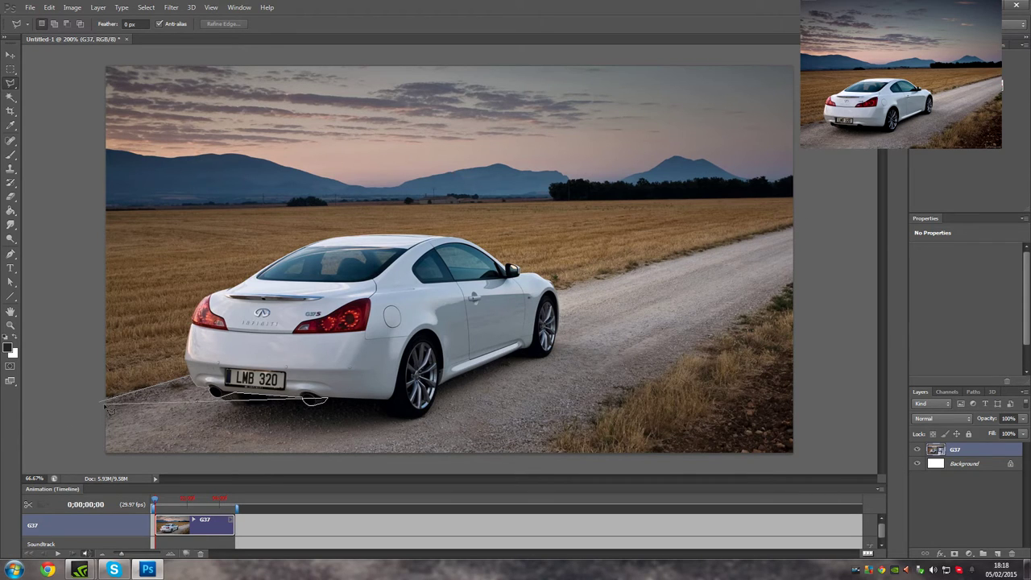
pyautogui.click(554, 348)
pyautogui.press('BackSpace')
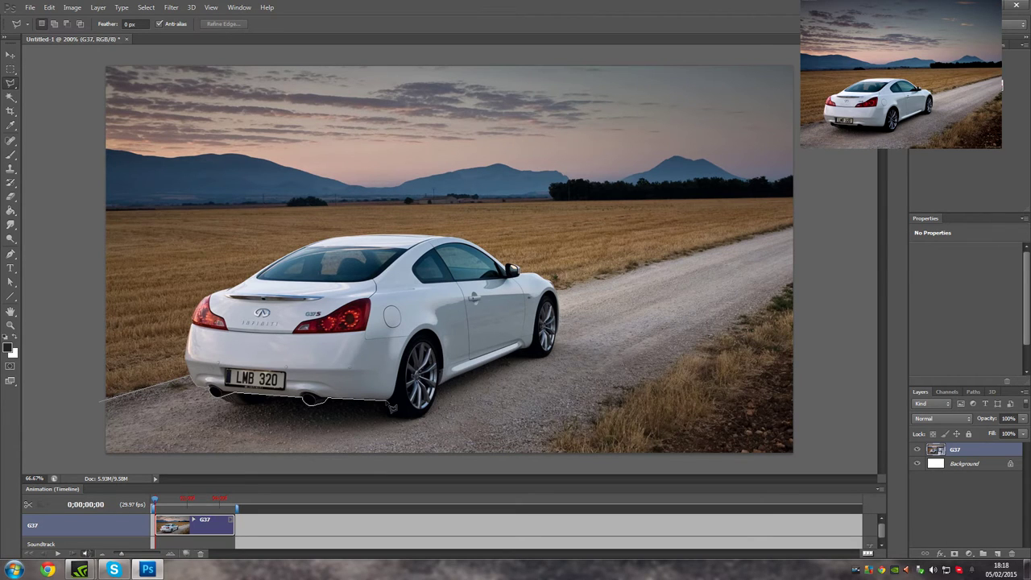
# Step: Continue the outline up the rear wheel arch, along the side skirt, past the right edge
pyautogui.scroll(3, 395, 408)
pyautogui.click(400, 346)
pyautogui.click(430, 218)
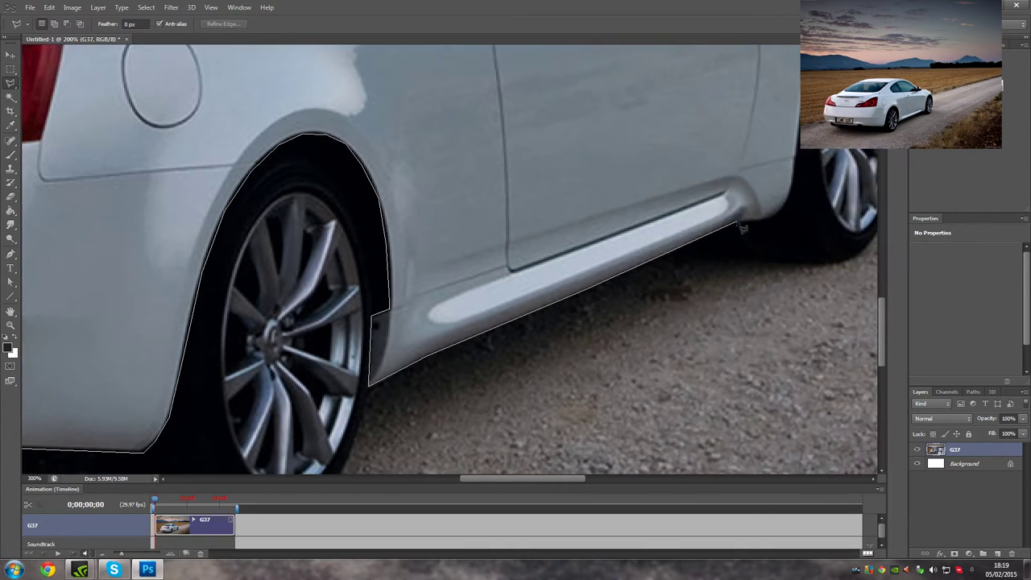
pyautogui.click(739, 222)
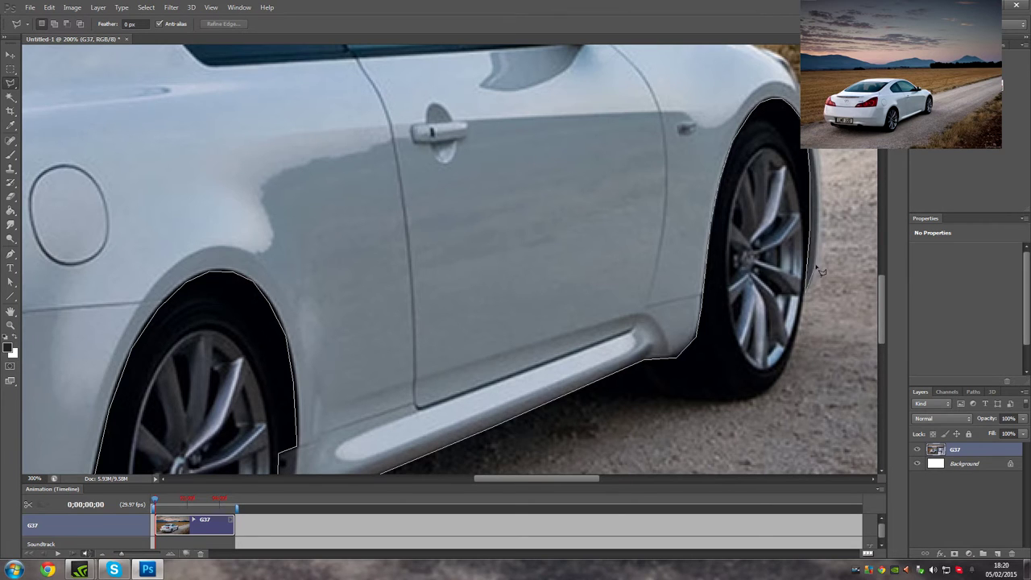
pyautogui.hotkey('ctrl', '-')
pyautogui.hotkey('ctrl', '-')
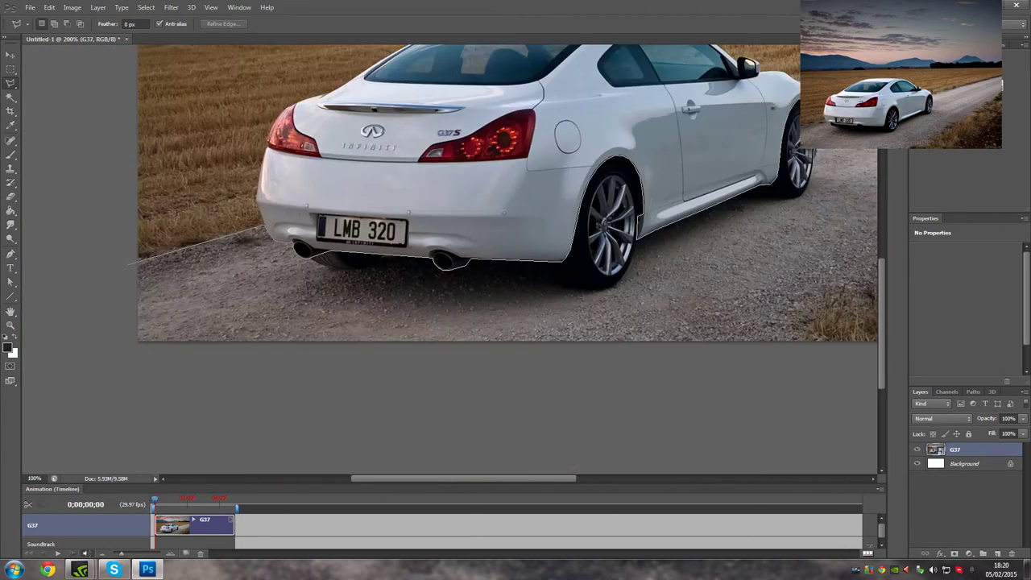
pyautogui.hotkey('ctrl', '-')
pyautogui.click(809, 216)
# Step: Close the outline into a selection and duplicate the layer as 'G37 copy'
pyautogui.click(810, 467)
pyautogui.doubleClick(81, 467)
pyautogui.rightClick(967, 458)
pyautogui.click(950, 101)
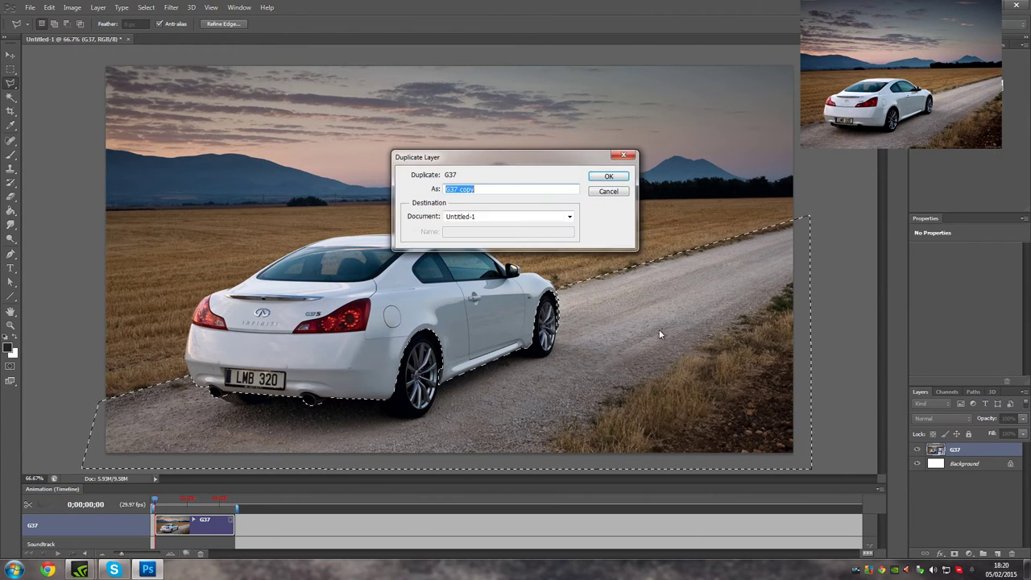
pyautogui.press('Return')
# Step: Shift the G37 copy layer downward, nudging it up and down to fine-tune
pyautogui.rightClick(959, 451)
pyautogui.press('Escape')
pyautogui.press('Delete')
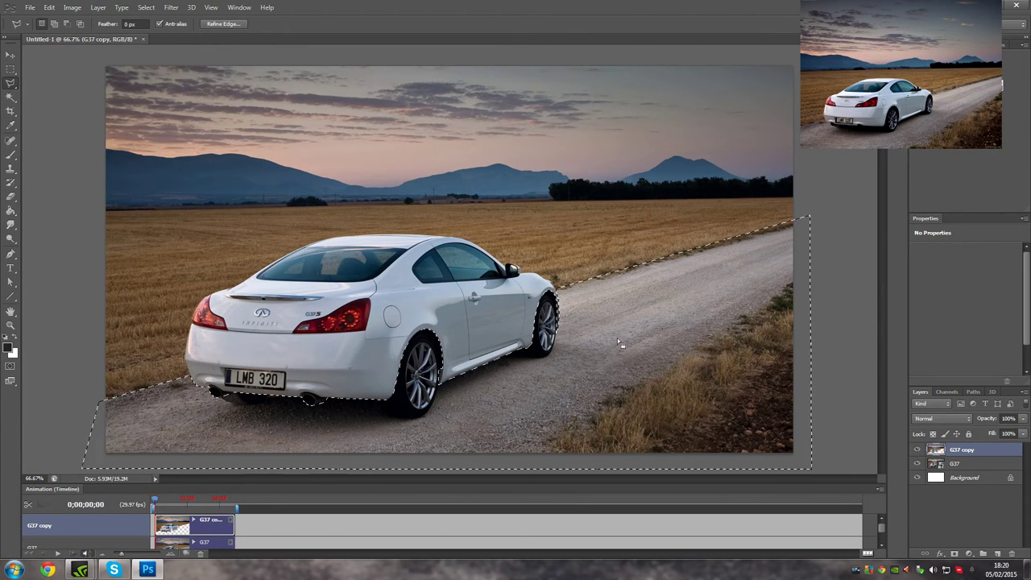
pyautogui.press('v')
pyautogui.hotkey('ctrl', 'd')
pyautogui.moveTo(411, 60); pyautogui.dragTo(417, 75)
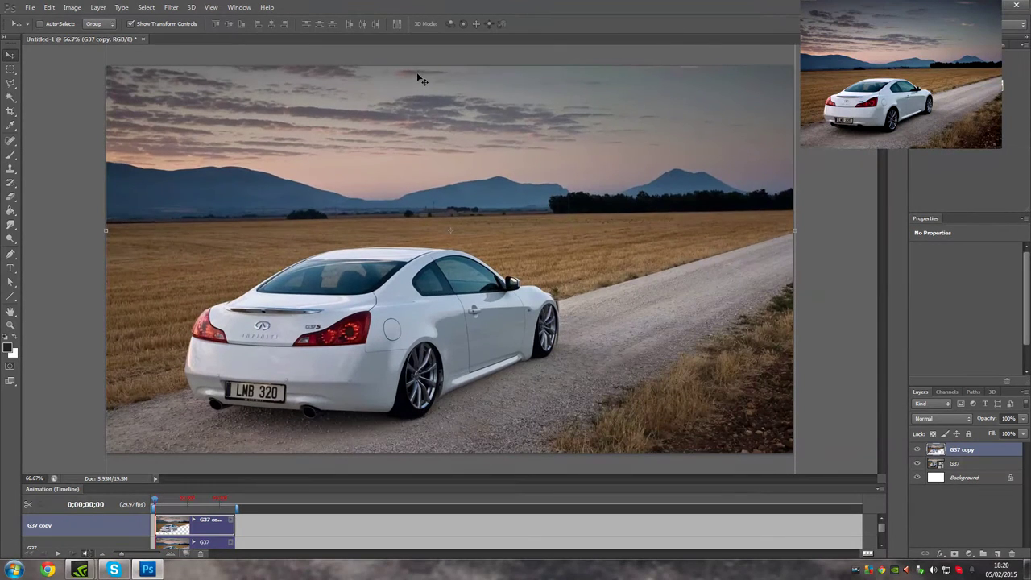
pyautogui.press('Up')
pyautogui.press('Up')
pyautogui.press('Up')
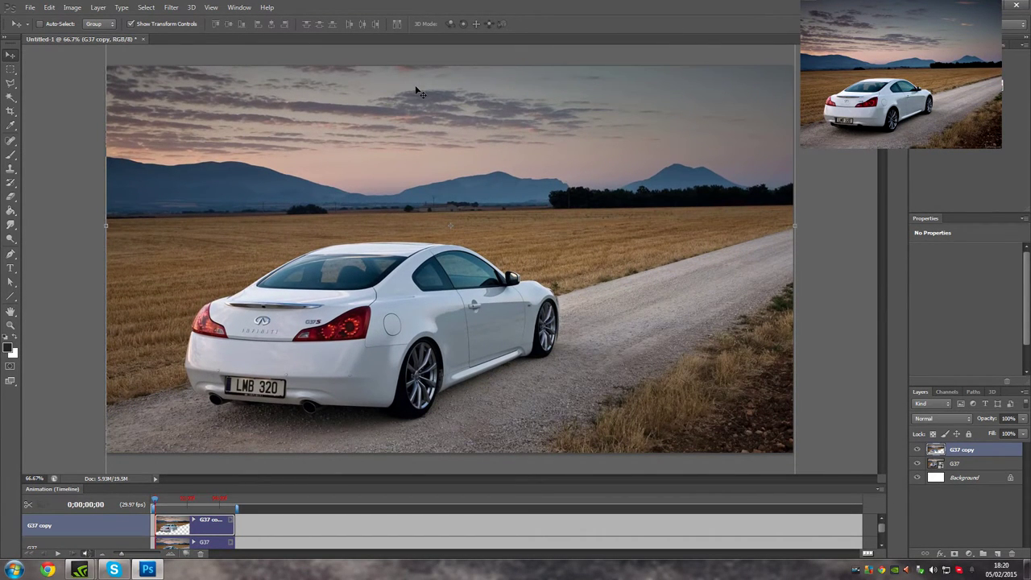
pyautogui.press('Down')
pyautogui.press('Down')
pyautogui.press('Down')
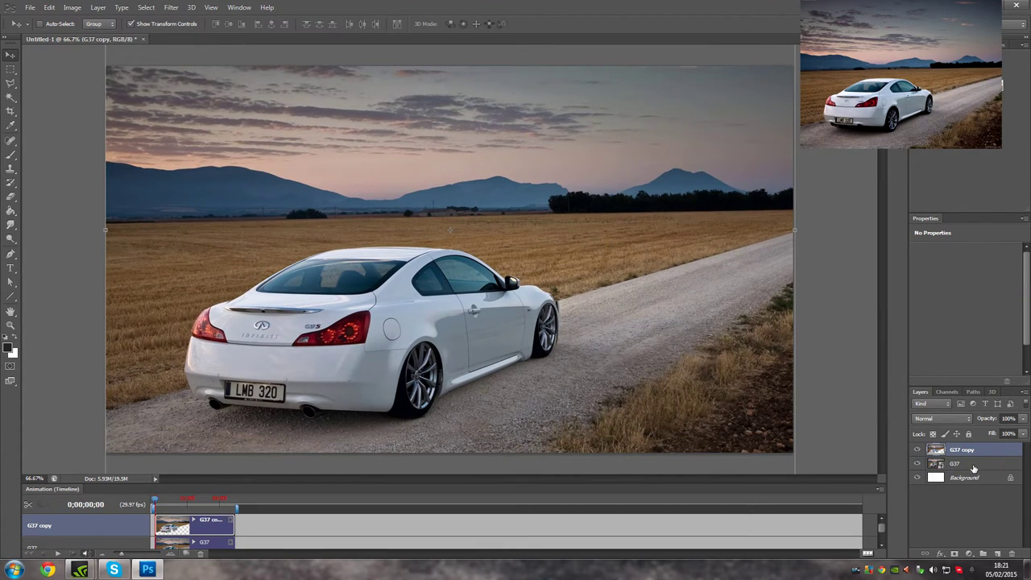
# Step: Hide G37 copy, lasso beside the front wheel, and raise the car body a few pixels
pyautogui.click(917, 450)
pyautogui.press('l')
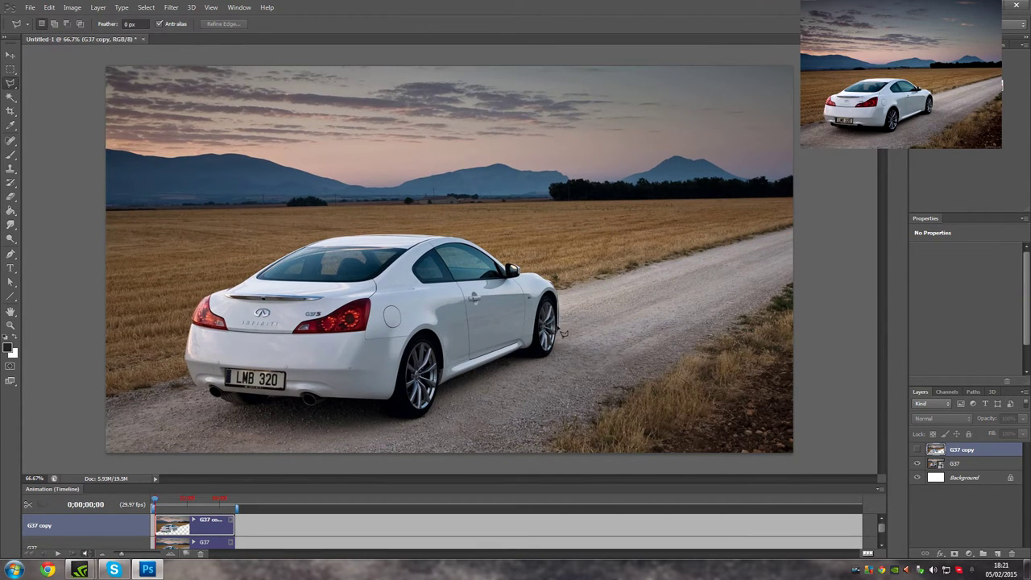
pyautogui.click(564, 315)
pyautogui.click(954, 463)
pyautogui.rightClick(954, 464)
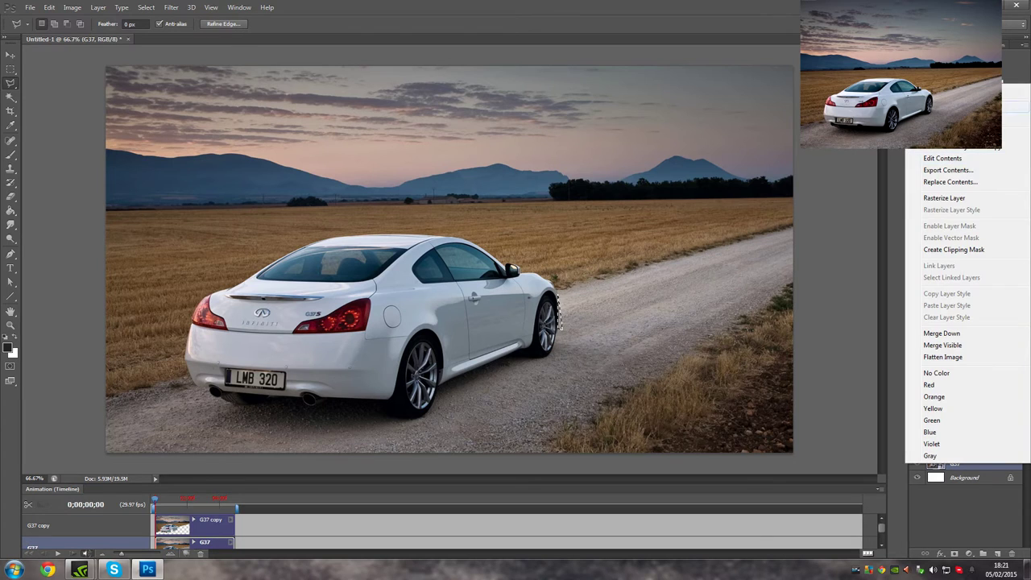
pyautogui.click(944, 198)
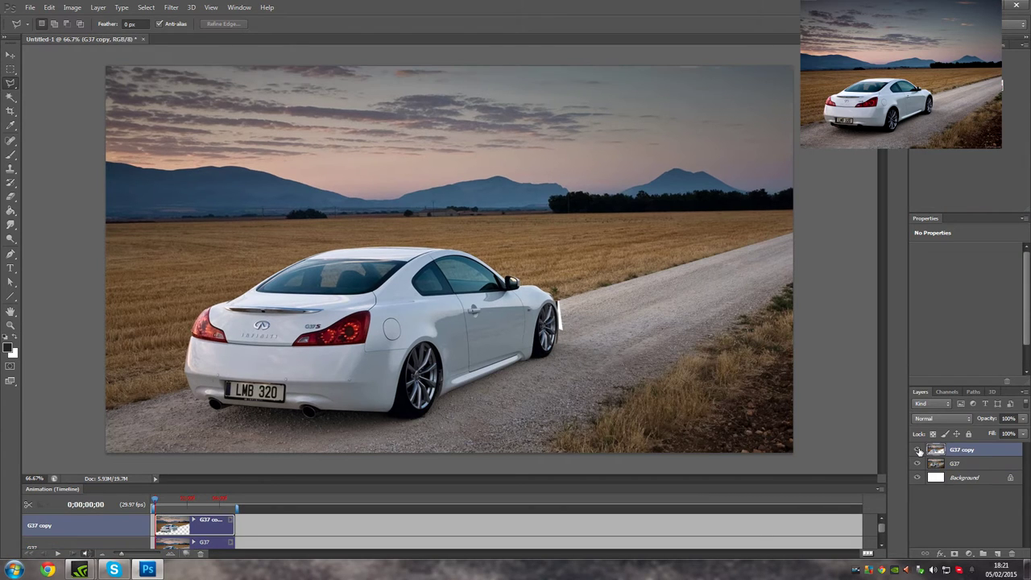
pyautogui.press('v')
pyautogui.moveTo(490, 307); pyautogui.dragTo(487, 307)
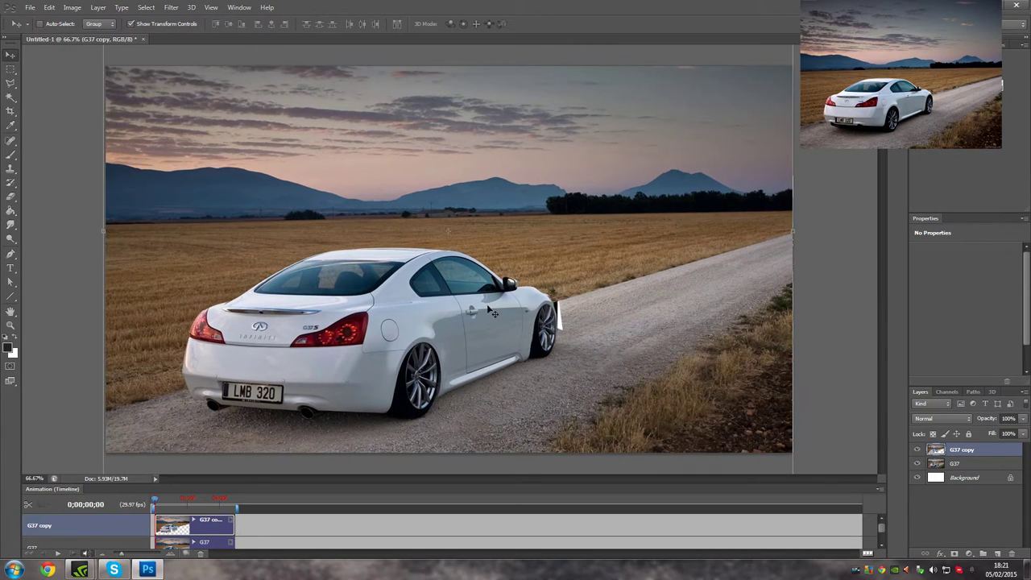
# Step: Zoom in and Content-Aware fill the front wheel-arch gap
pyautogui.click(970, 463)
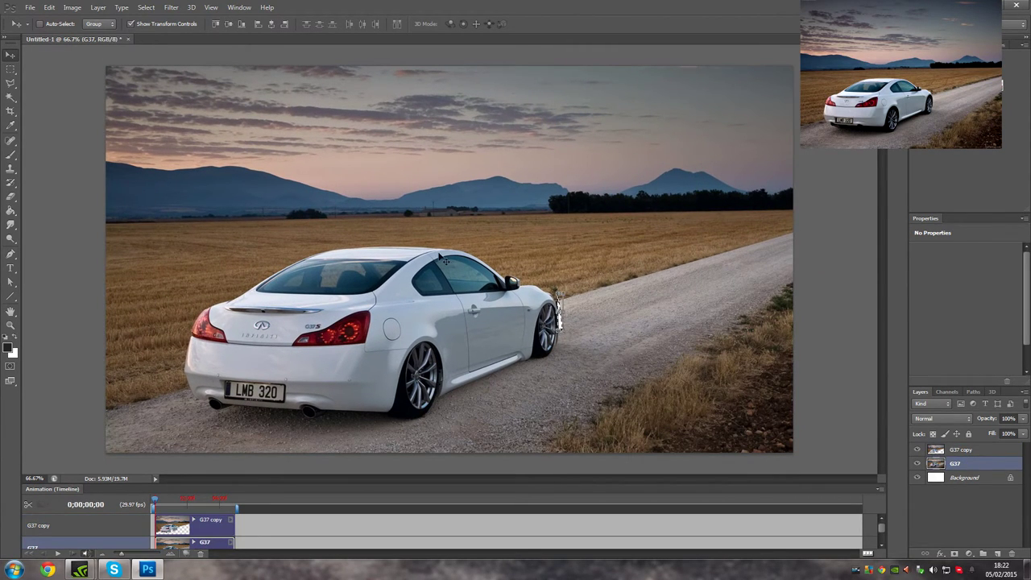
pyautogui.hotkey('alt', ']')
pyautogui.press('l')
pyautogui.hotkey('ctrl', '+')
pyautogui.hotkey('ctrl', '+')
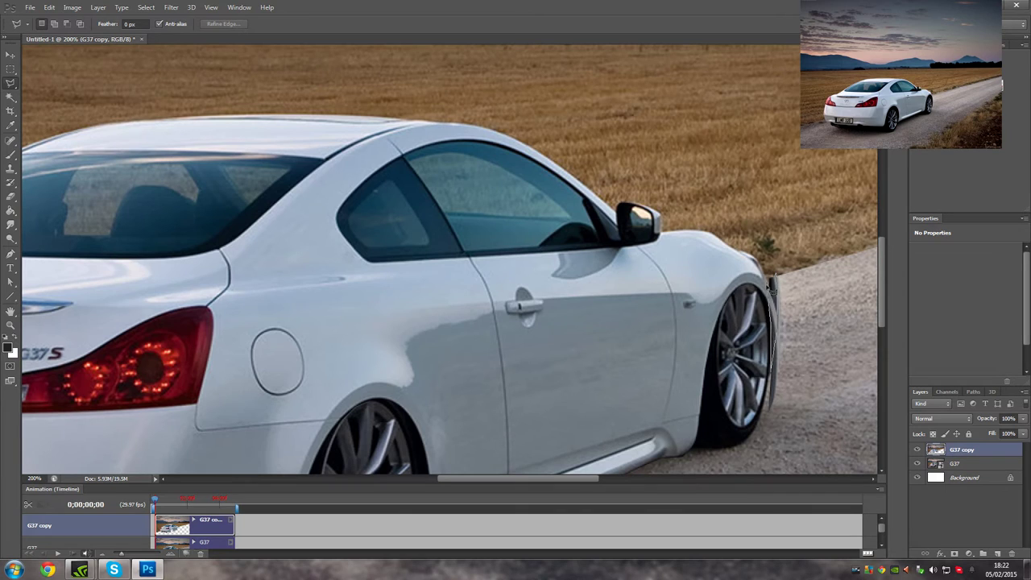
pyautogui.click(778, 276)
pyautogui.rightClick(774, 293)
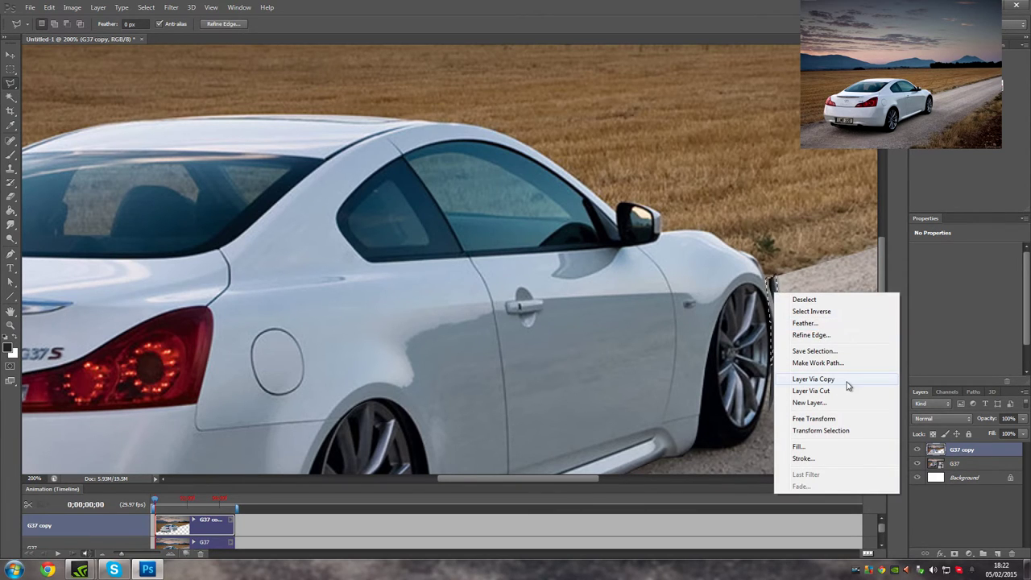
pyautogui.click(800, 447)
pyautogui.press('Return')
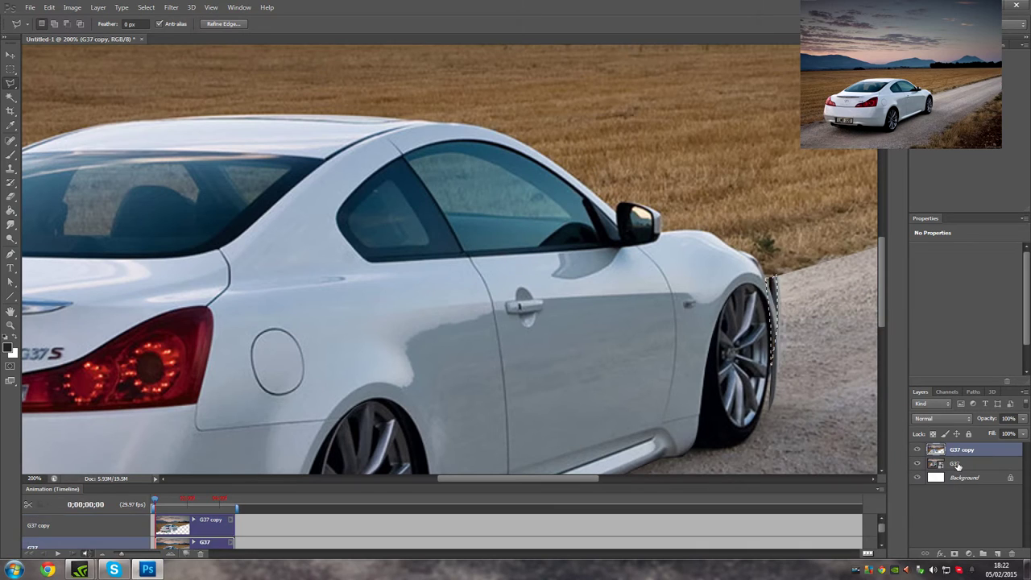
pyautogui.click(954, 463)
pyautogui.click(916, 449)
pyautogui.rightClick(771, 287)
pyautogui.press('Escape')
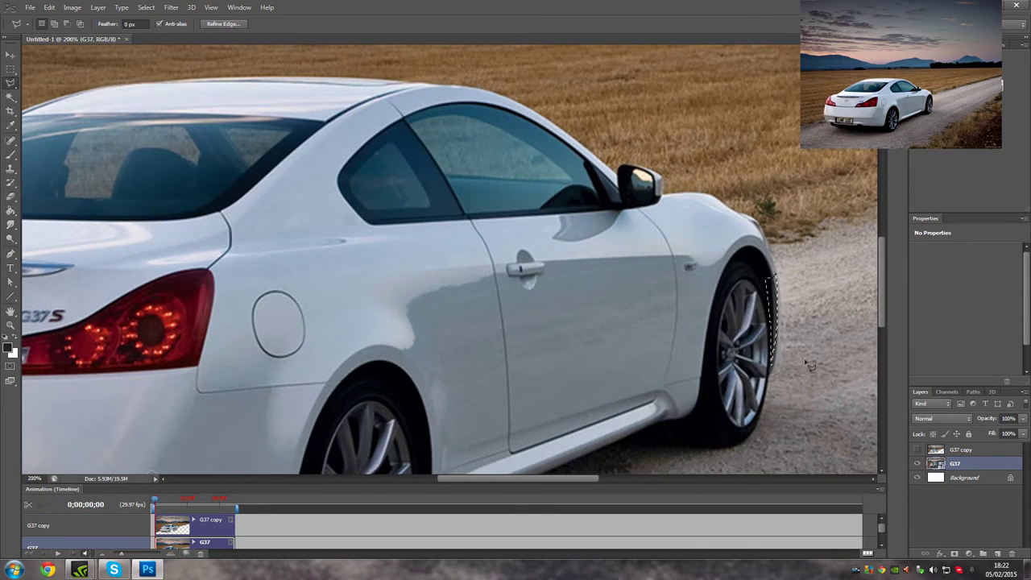
# Step: Copy the tyre edge to a new layer, nudge it up, merge it down, and fit the view
pyautogui.moveTo(789, 275); pyautogui.dragTo(790, 324)
pyautogui.hotkey('ctrl', 'j')
pyautogui.press('v')
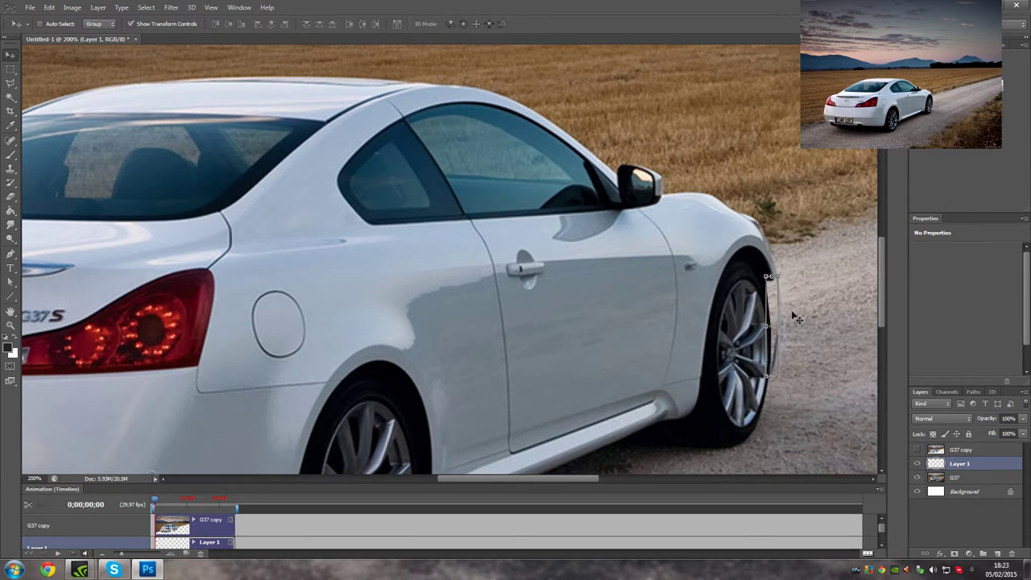
pyautogui.click(916, 449)
pyautogui.press('Up')
pyautogui.press('Up')
pyautogui.press('Up')
pyautogui.rightClick(954, 455)
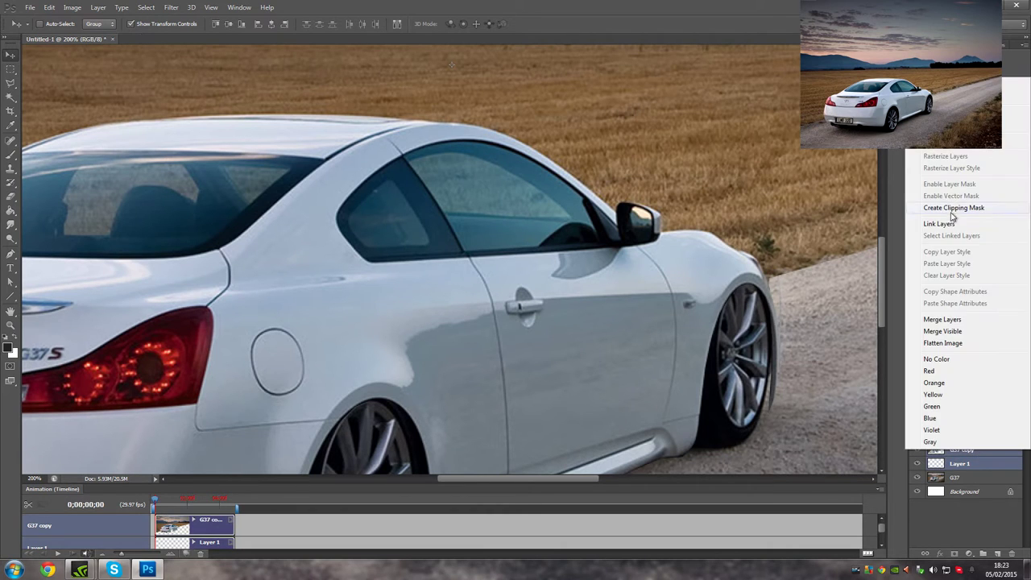
pyautogui.click(926, 333)
pyautogui.click(11, 324)
pyautogui.click(335, 24)
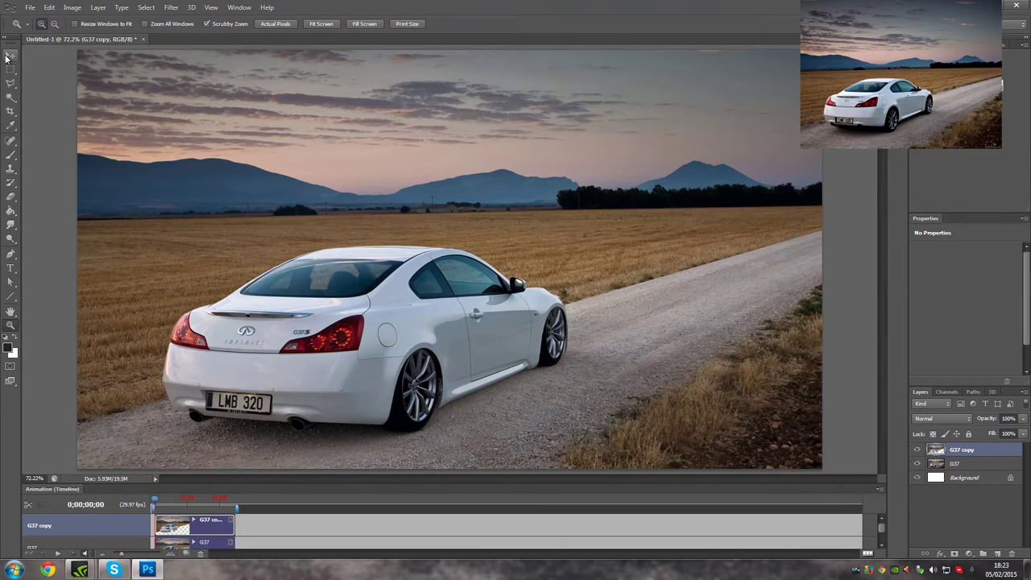
# Step: Erase the G37 copy layer along the road and field border
pyautogui.click(11, 196)
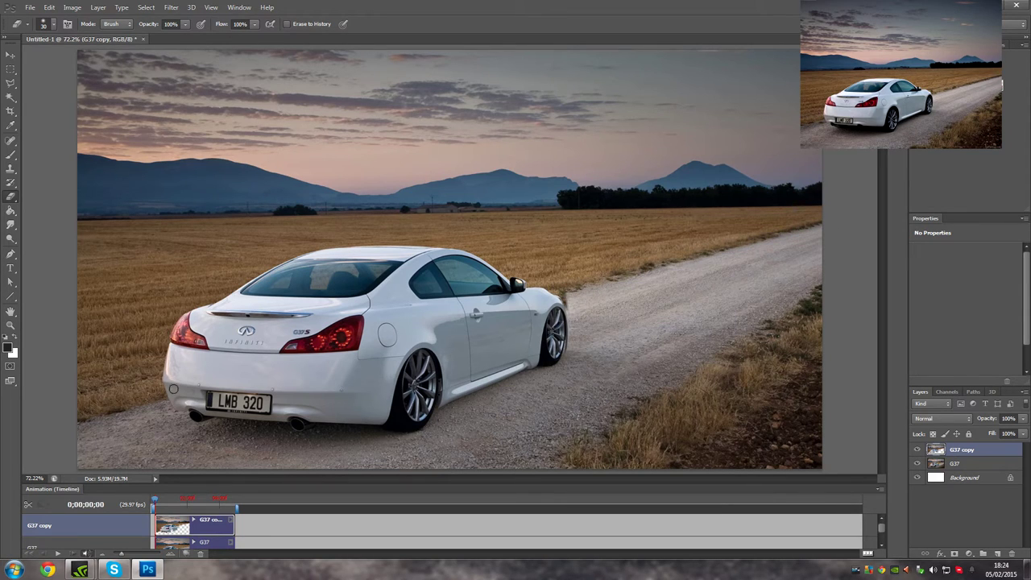
pyautogui.moveTo(592, 320); pyautogui.dragTo(684, 273)
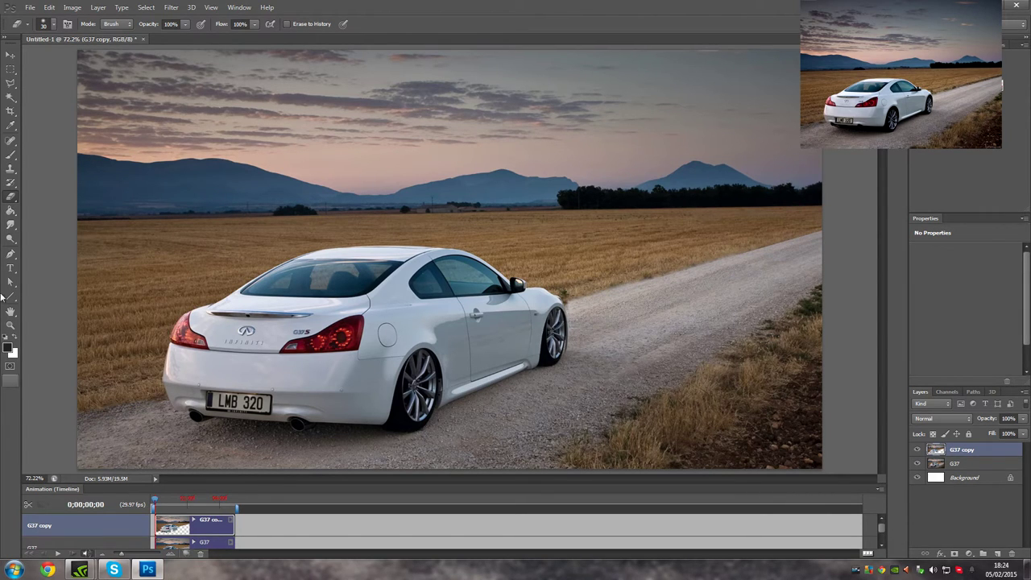
pyautogui.press('v')
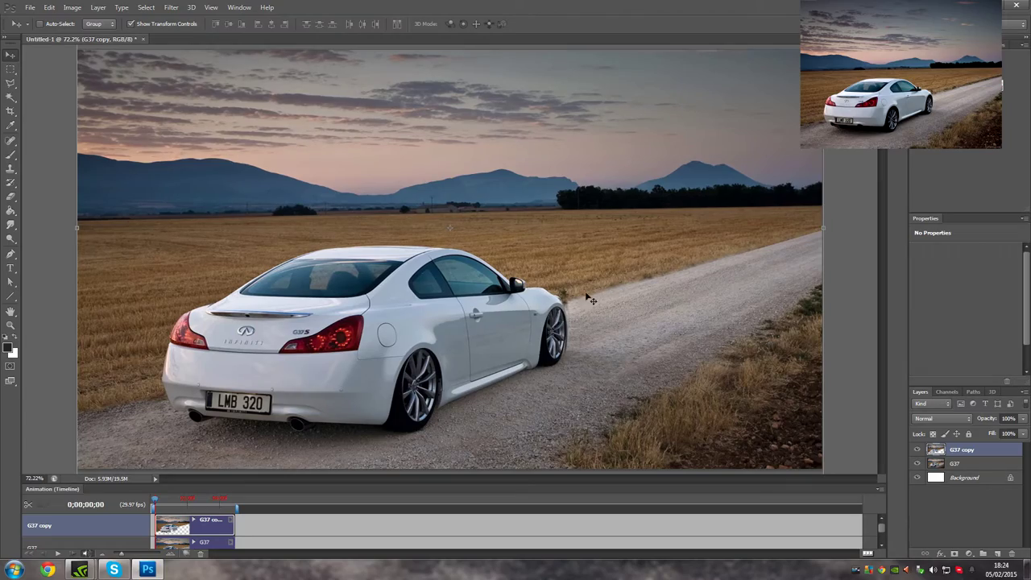
pyautogui.click(48, 571)
# Step: Search Google Images for 'slammed' and fit the car to Photoshop's smaller window
pyautogui.write('slammed')
pyautogui.press('Return')
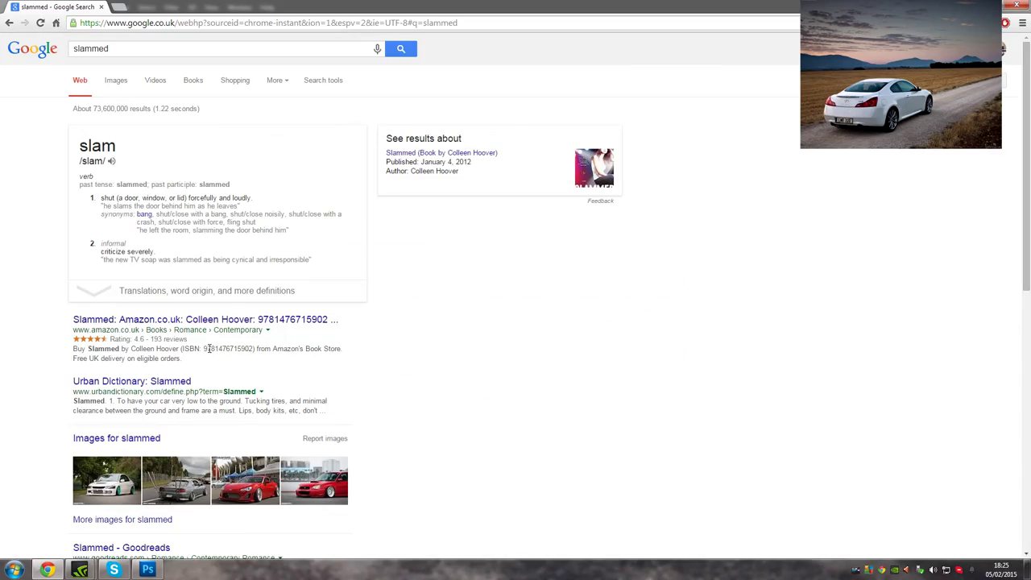
pyautogui.click(117, 438)
pyautogui.click(148, 571)
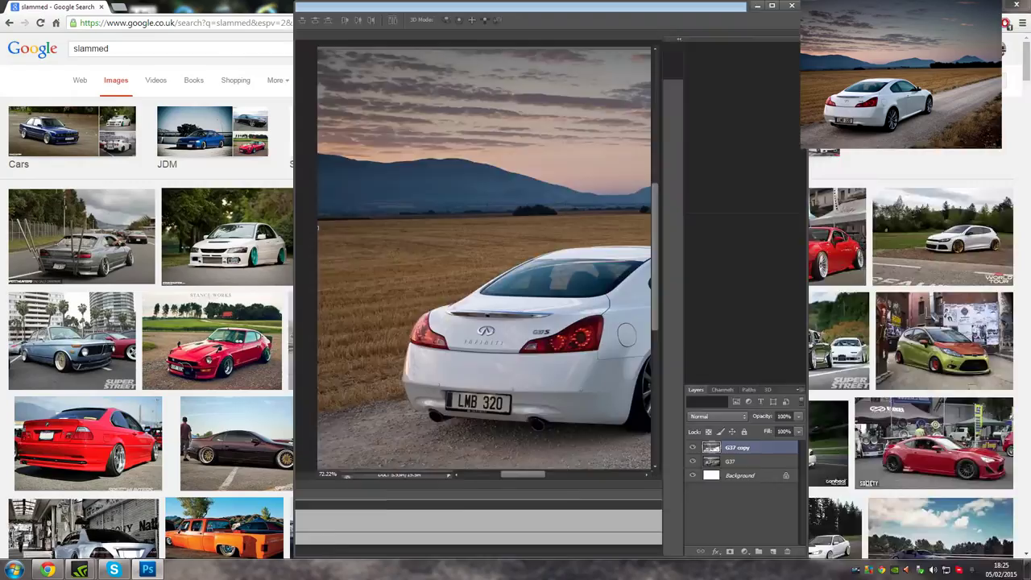
pyautogui.scroll(-3, 162, 215)
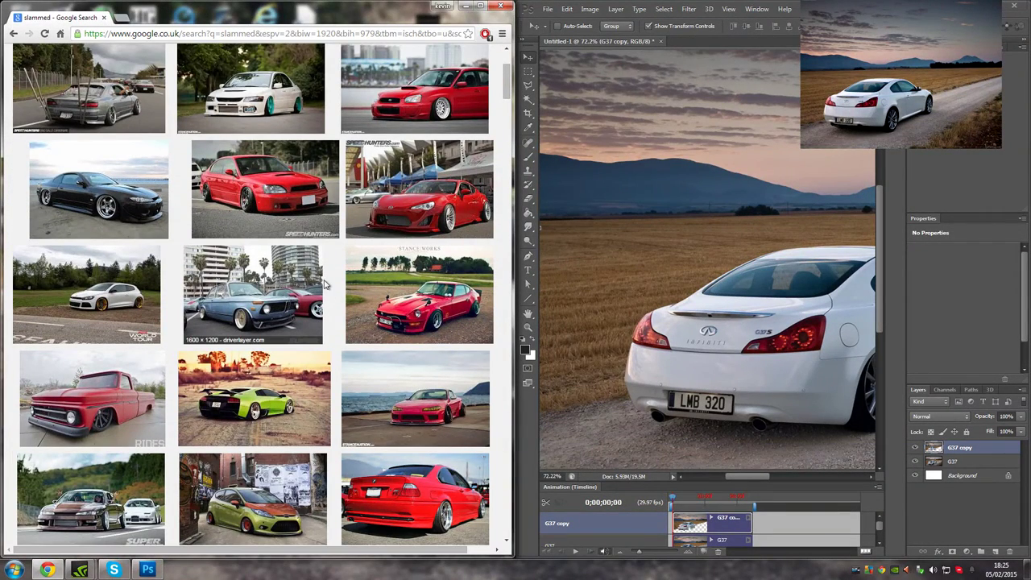
pyautogui.click(527, 328)
pyautogui.hotkey('ctrl', '0')
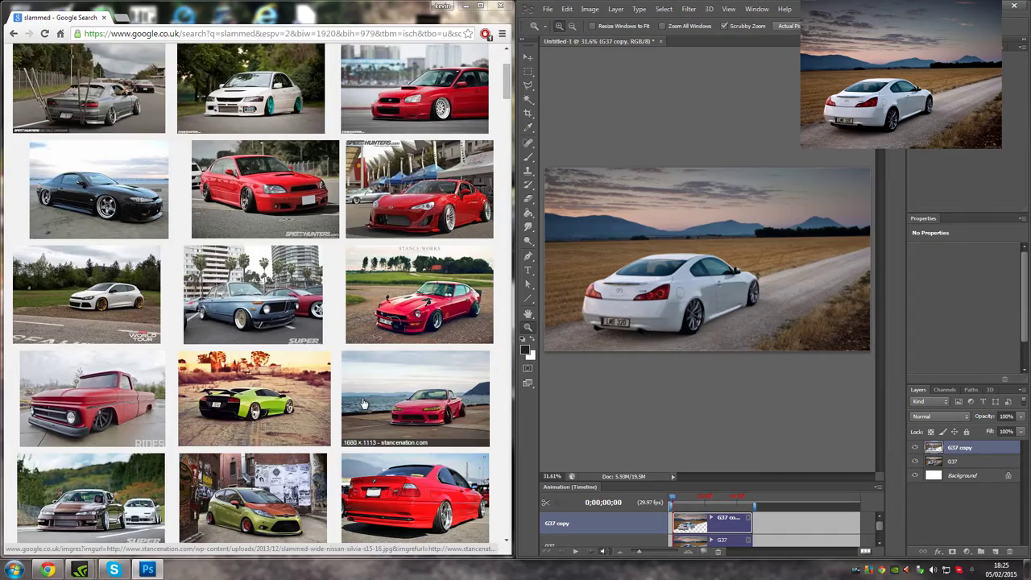
# Step: Scroll through the image results, previewing a pink-wheeled car
pyautogui.scroll(-2, 380, 233)
pyautogui.scroll(-3, 380, 222)
pyautogui.scroll(-1, 380, 221)
pyautogui.scroll(-1, 379, 224)
pyautogui.scroll(-1, 374, 227)
pyautogui.scroll(-4, 367, 230)
pyautogui.scroll(-1, 360, 233)
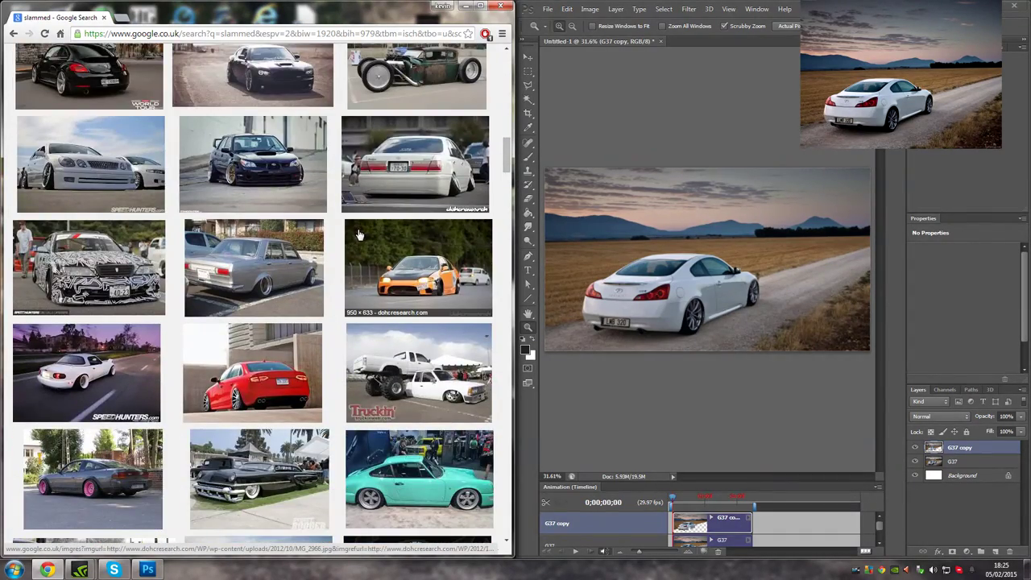
pyautogui.scroll(-1, 359, 234)
pyautogui.scroll(-2, 359, 235)
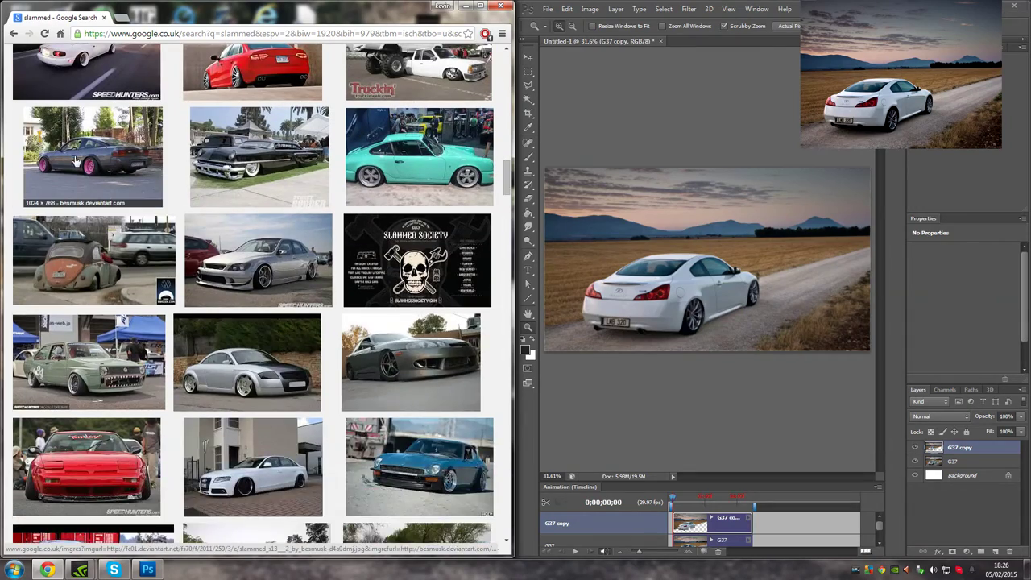
pyautogui.click(76, 162)
pyautogui.click(485, 233)
pyautogui.scroll(-1, 362, 289)
pyautogui.scroll(-3, 238, 344)
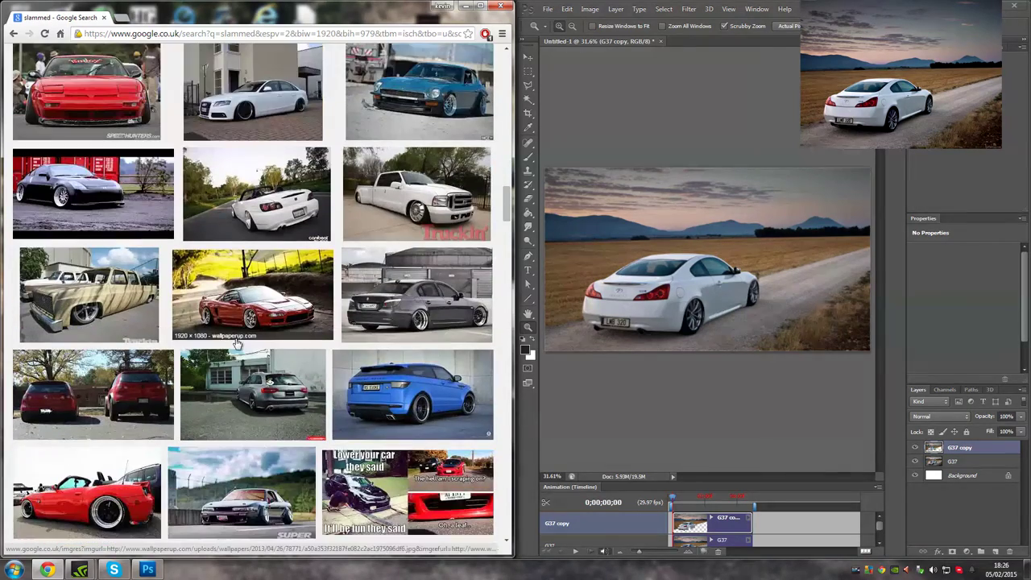
# Step: Open the grey BMW image full size and copy it
pyautogui.click(416, 294)
pyautogui.click(338, 320)
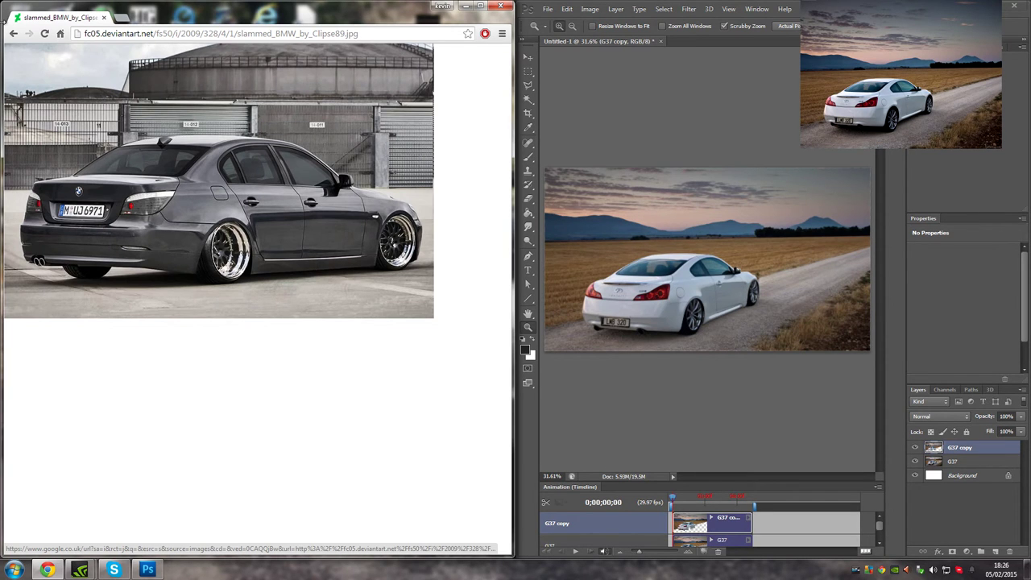
pyautogui.hotkey('alt', 'Left')
pyautogui.hotkey('alt', 'Right')
pyautogui.rightClick(320, 219)
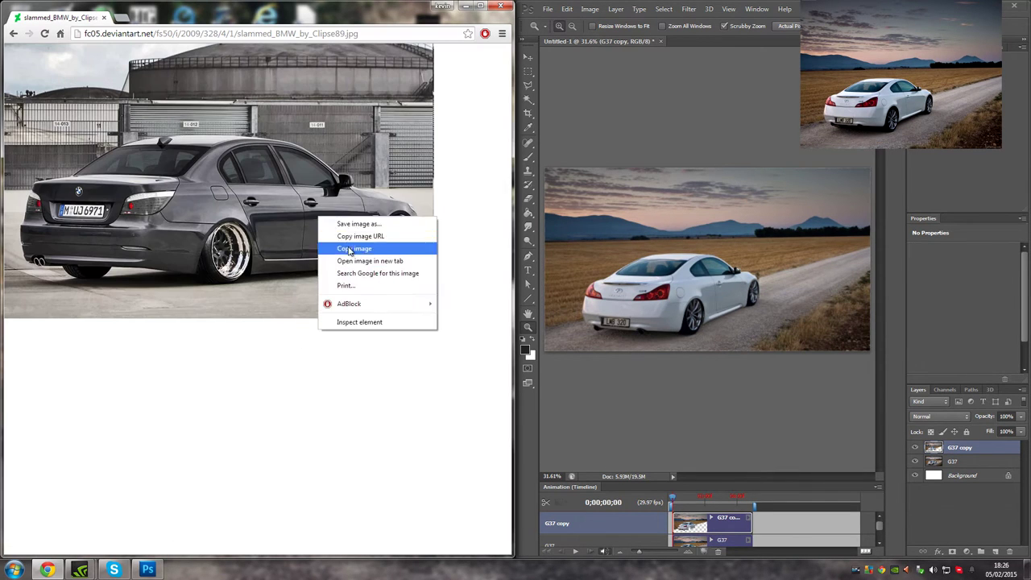
pyautogui.click(354, 248)
# Step: Paste the BMW into a new Photoshop document and zoom in on its rear wheel
pyautogui.hotkey('ctrl', 'n')
pyautogui.press('Return')
pyautogui.hotkey('ctrl', 'v')
pyautogui.hotkey('ctrl', '+')
pyautogui.click(529, 85)
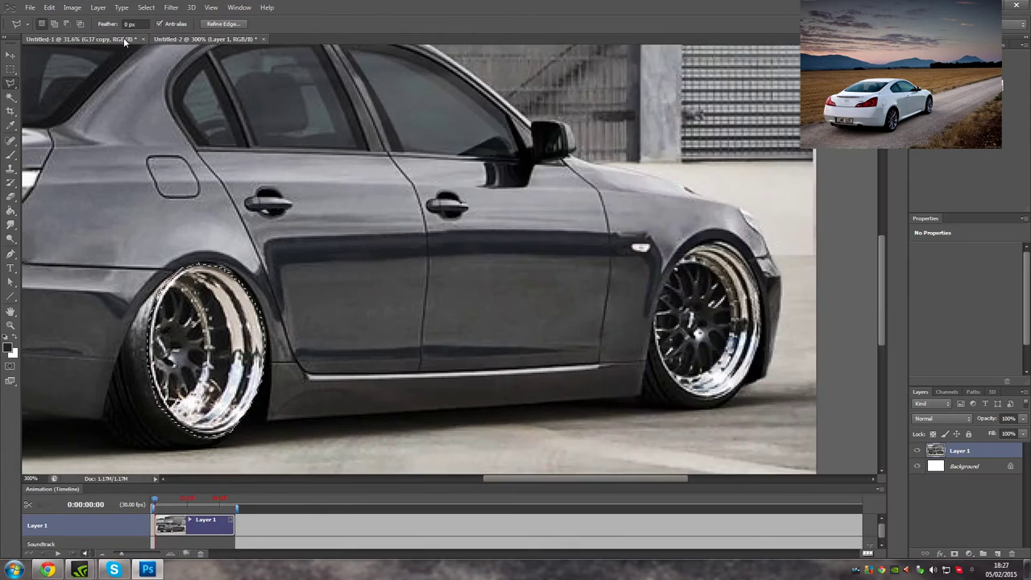
# Step: Paste the BMW deep-dish wheel over the G37's rear wheel, then cancel and delete that layer
pyautogui.click(123, 37)
pyautogui.press('v')
pyautogui.hotkey('ctrl', 'v')
pyautogui.hotkey('ctrl', 't')
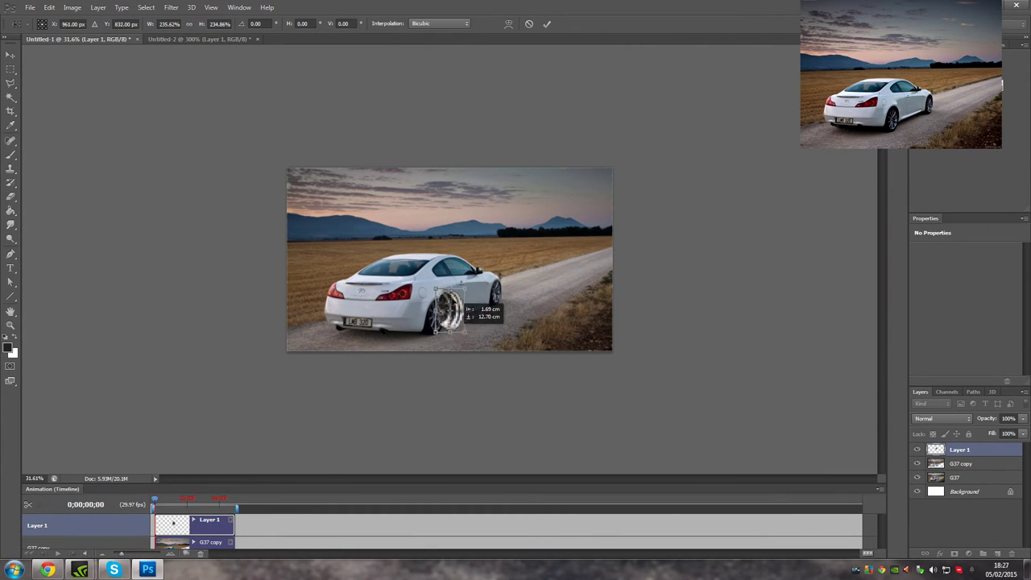
pyautogui.click(10, 324)
pyautogui.click(459, 209)
pyautogui.hotkey('ctrl', '0')
pyautogui.hotkey('ctrl', 't')
pyautogui.moveTo(421, 392); pyautogui.dragTo(435, 397)
pyautogui.click(529, 23)
pyautogui.press('Delete')
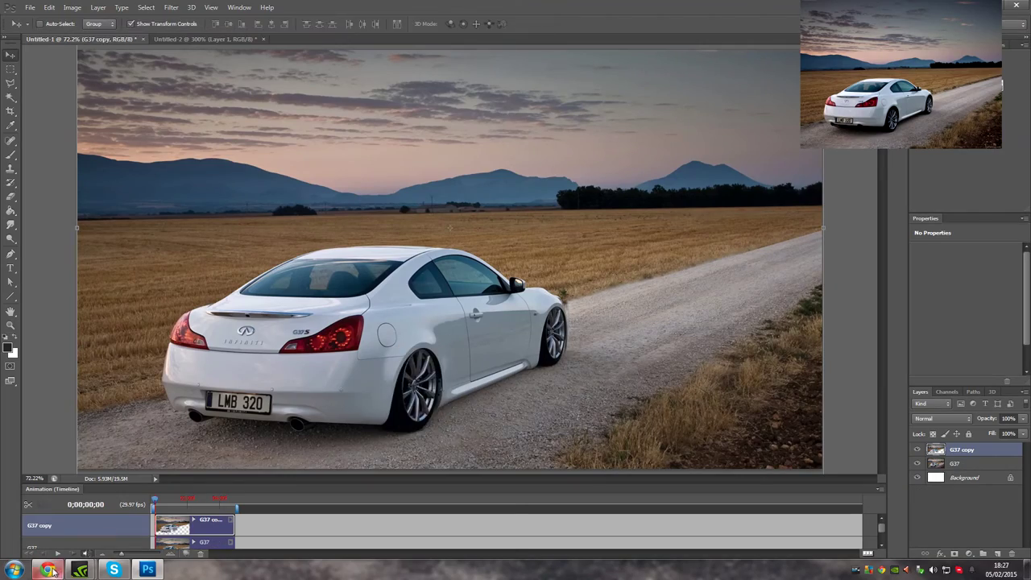
# Step: Run a Google advanced image search limited to images larger than 1024x768
pyautogui.click(48, 569)
pyautogui.scroll(10, 309, 140)
pyautogui.scroll(10, 308, 139)
pyautogui.scroll(10, 309, 139)
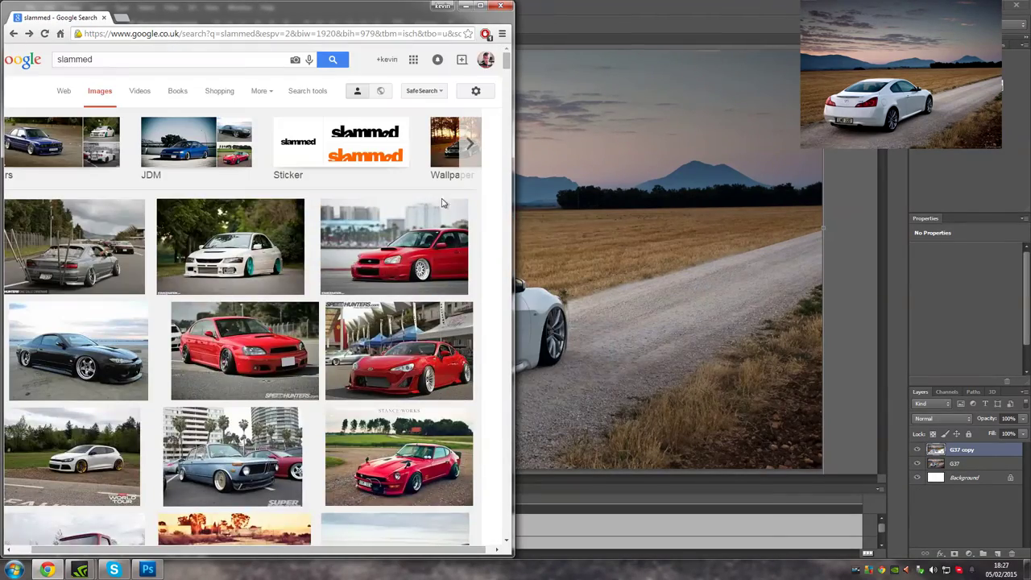
pyautogui.click(493, 92)
pyautogui.click(488, 138)
pyautogui.click(234, 295)
pyautogui.click(172, 417)
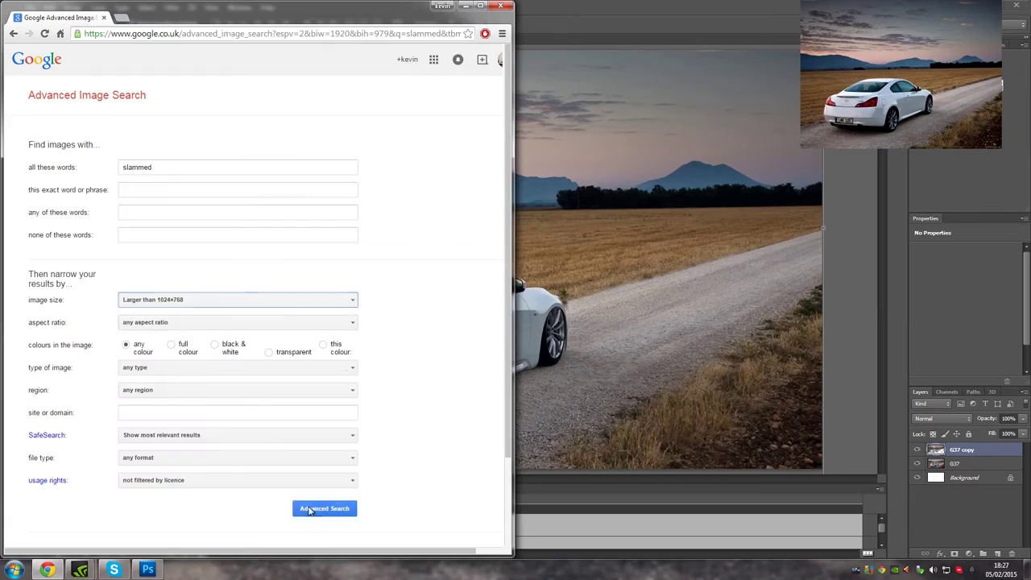
pyautogui.click(323, 506)
# Step: Scroll through the size-filtered results to find the white Scirocco
pyautogui.scroll(-5, 193, 221)
pyautogui.scroll(-5, 197, 213)
pyautogui.rightClick(199, 213)
pyautogui.scroll(-5, 322, 202)
pyautogui.scroll(-5, 455, 190)
pyautogui.scroll(-3, 455, 190)
pyautogui.scroll(-2, 451, 188)
pyautogui.scroll(-2, 443, 184)
pyautogui.scroll(-3, 426, 177)
# Step: Open the white Scirocco photo at full size and copy the image
pyautogui.click(426, 177)
pyautogui.click(330, 288)
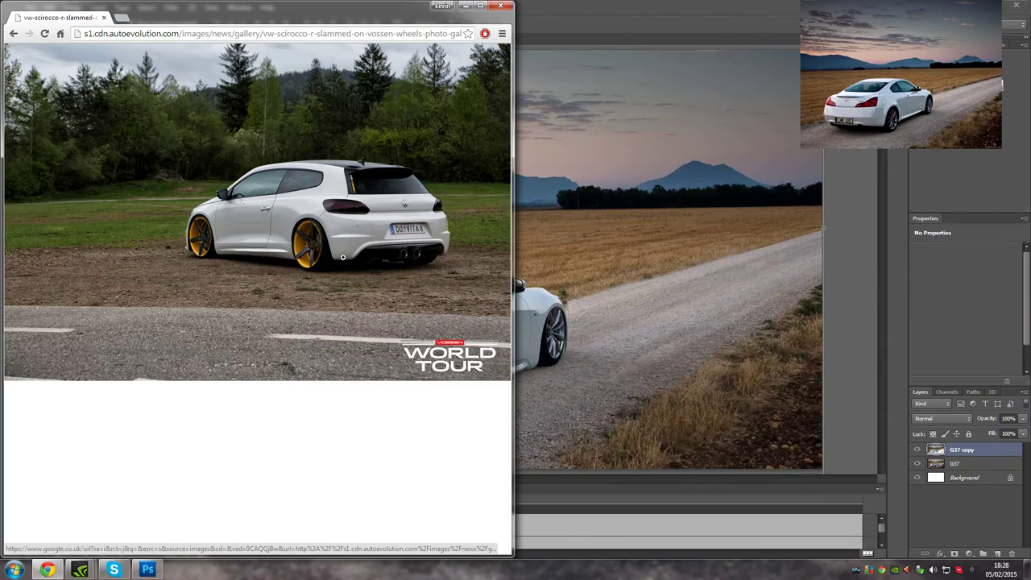
pyautogui.rightClick(197, 299)
pyautogui.click(233, 333)
pyautogui.hotkey('alt', 'Tab')
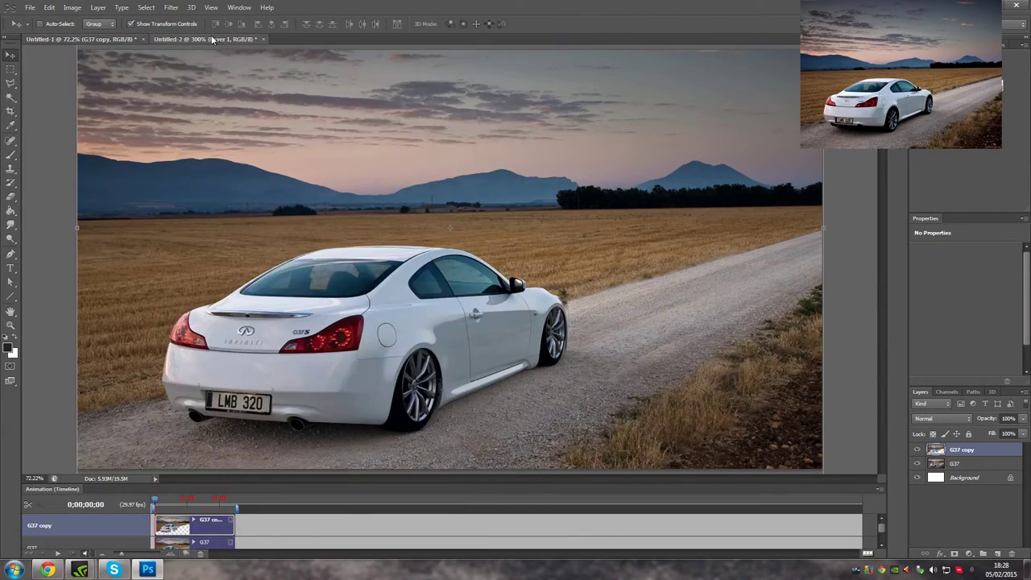
# Step: Paste the Scirocco photo into Untitled-2 and lasso-copy its yellow wheel
pyautogui.click(211, 38)
pyautogui.hotkey('ctrl', 'v')
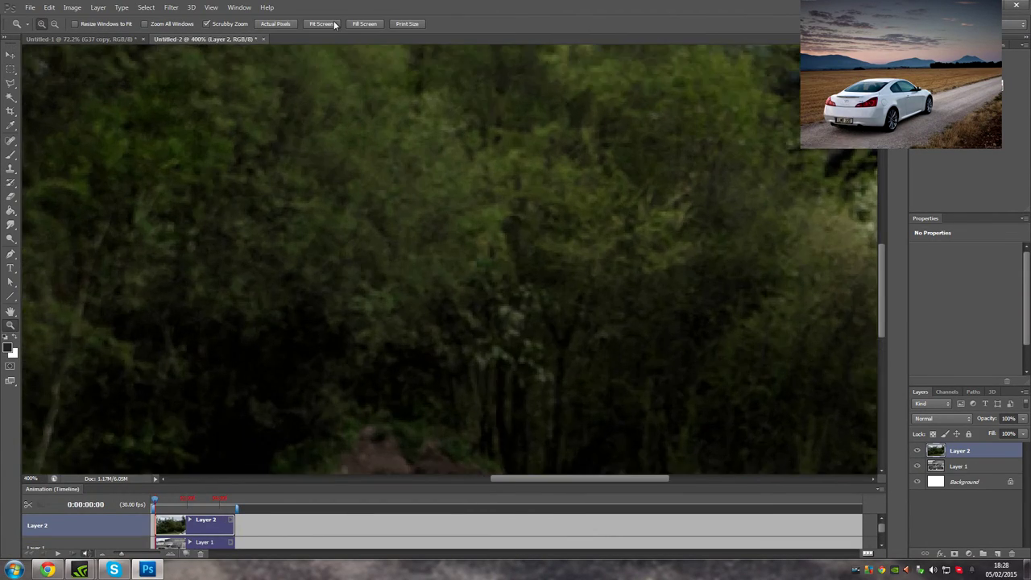
pyautogui.hotkey('ctrl', '0')
pyautogui.moveTo(724, 434); pyautogui.dragTo(331, 209)
pyautogui.press('l')
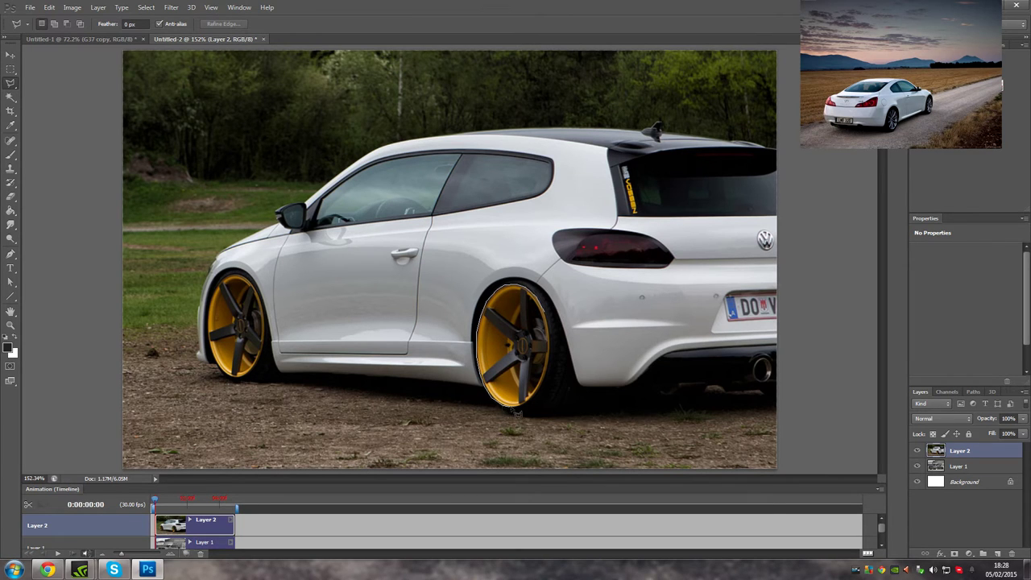
pyautogui.hotkey('ctrl', 'c')
# Step: Paste the yellow wheel into the G37 document, flip it horizontally and move it onto the rear wheel
pyautogui.click(81, 38)
pyautogui.hotkey('ctrl', 'v')
pyautogui.press('v')
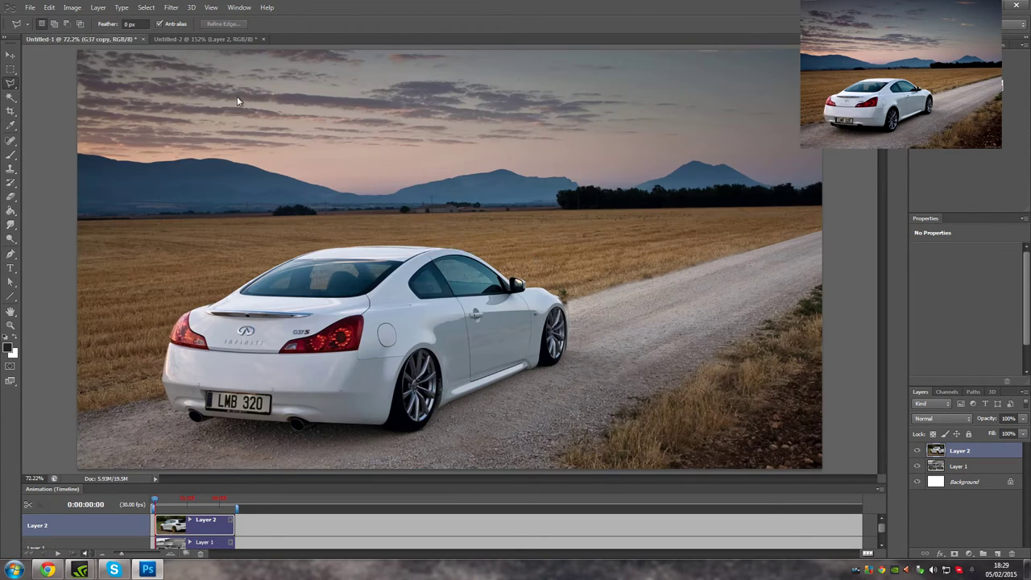
pyautogui.rightClick(433, 232)
pyautogui.click(471, 249)
pyautogui.hotkey('ctrl', 't')
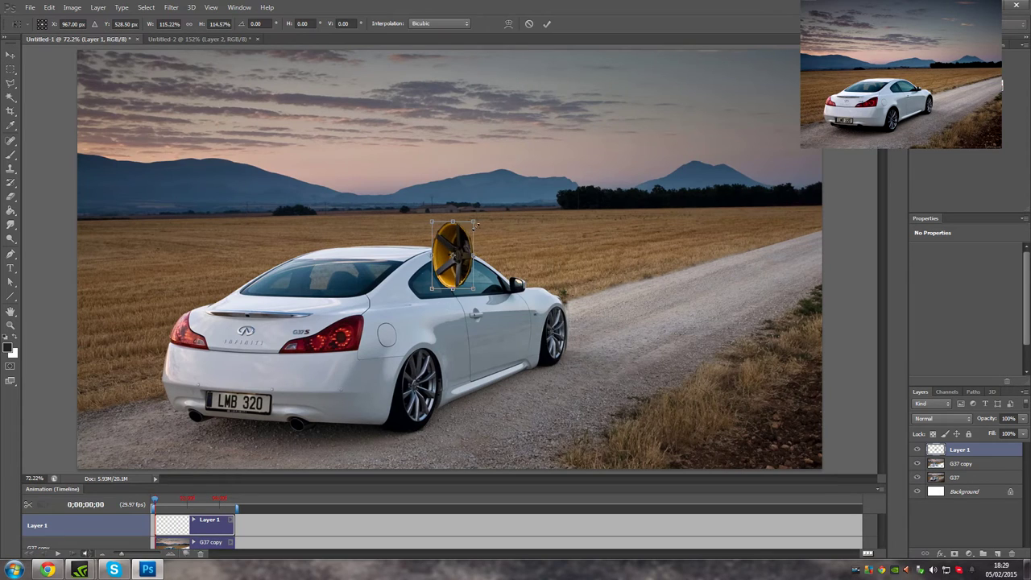
pyautogui.rightClick(463, 234)
pyautogui.click(496, 396)
pyautogui.moveTo(448, 261)
pyautogui.mouseDown()
pyautogui.moveTo(417, 400)
pyautogui.moveTo(420, 352)
pyautogui.mouseUp()
# Step: Skew the wheel to match the rear arch angle and apply it
pyautogui.rightClick(435, 364)
pyautogui.click(425, 351)
pyautogui.moveTo(441, 385); pyautogui.dragTo(427, 370)
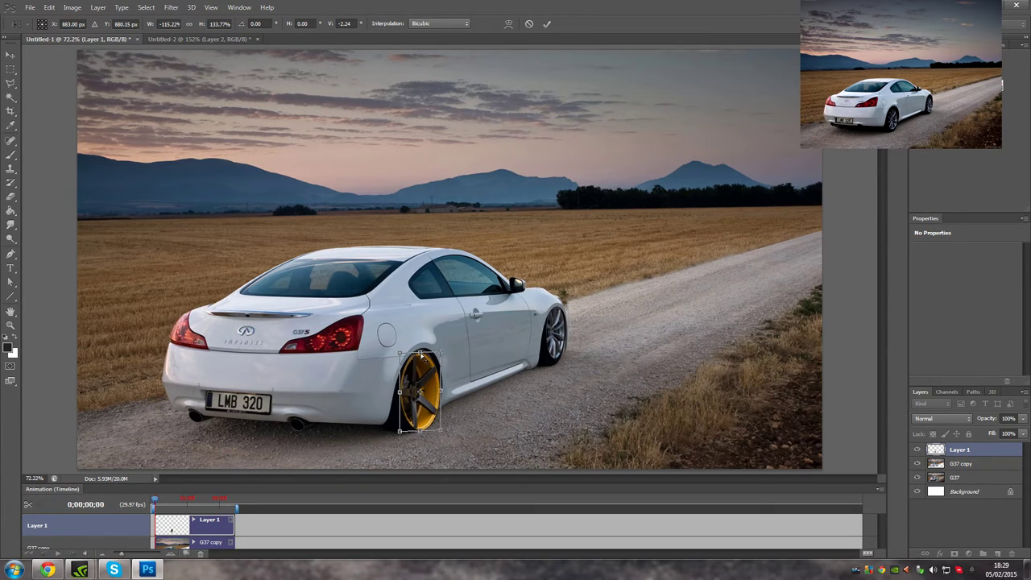
pyautogui.rightClick(421, 363)
pyautogui.click(451, 410)
pyautogui.moveTo(419, 352)
pyautogui.mouseDown()
pyautogui.moveTo(428, 355)
pyautogui.moveTo(420, 352)
pyautogui.mouseUp()
pyautogui.click(547, 27)
# Step: Scale the wheel to 92.45% width and 96.57% height
pyautogui.hotkey('ctrl', 't')
pyautogui.moveTo(419, 431); pyautogui.dragTo(418, 424)
pyautogui.moveTo(441, 384); pyautogui.dragTo(438, 384)
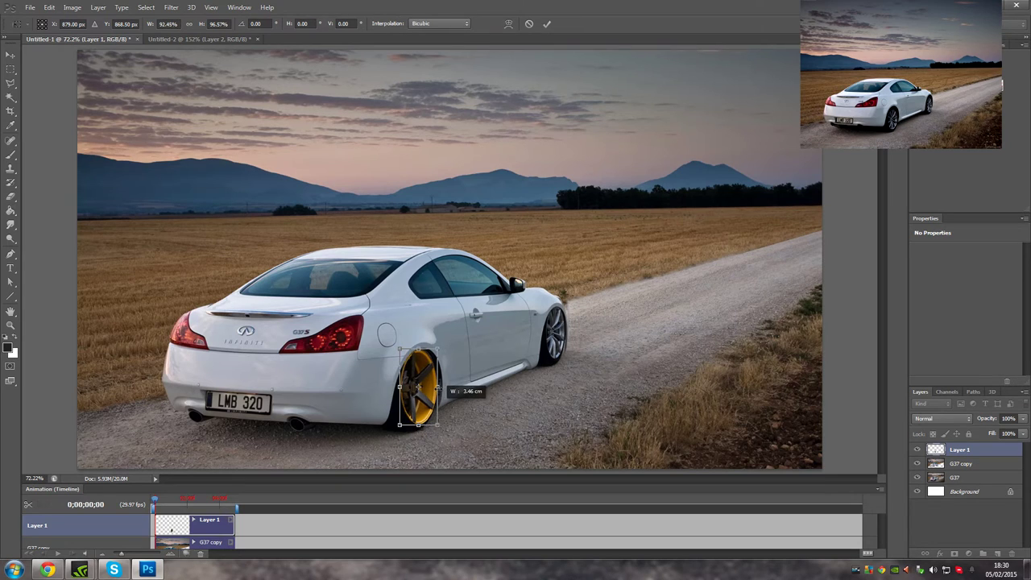
pyautogui.rightClick(438, 349)
pyautogui.click(479, 395)
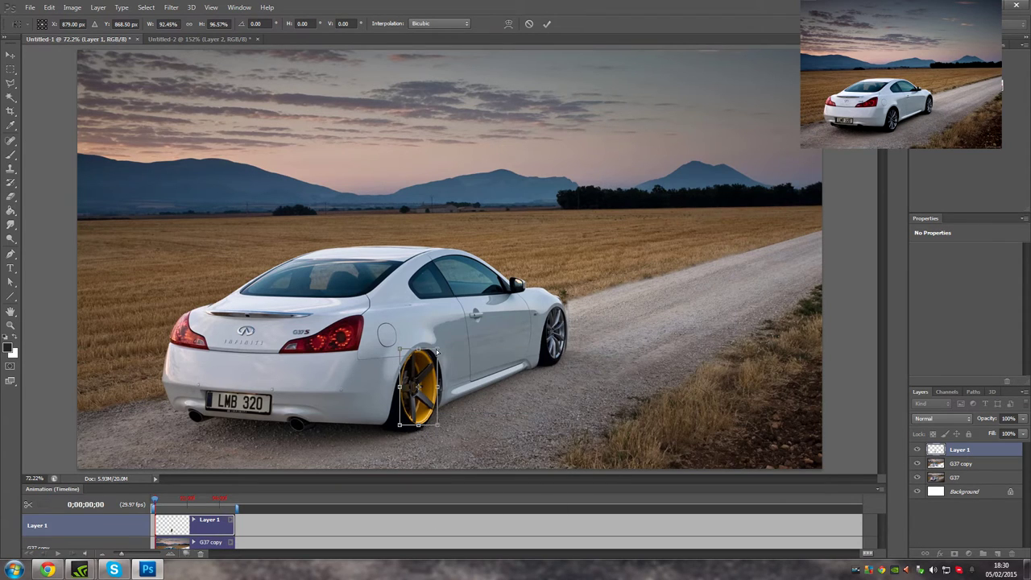
pyautogui.click(548, 23)
# Step: Nudge the wheel into the rear arch, stretch it slightly taller, and hide transform controls
pyautogui.moveTo(428, 375)
pyautogui.mouseDown()
pyautogui.moveTo(486, 377)
pyautogui.moveTo(427, 381)
pyautogui.mouseUp()
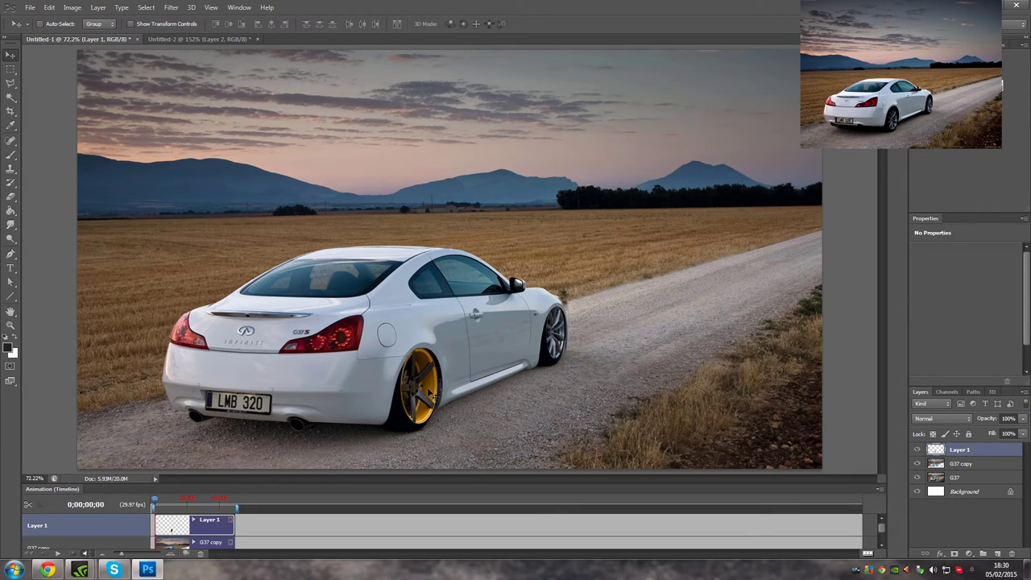
pyautogui.hotkey('ctrl', 't')
pyautogui.moveTo(419, 423); pyautogui.dragTo(418, 427)
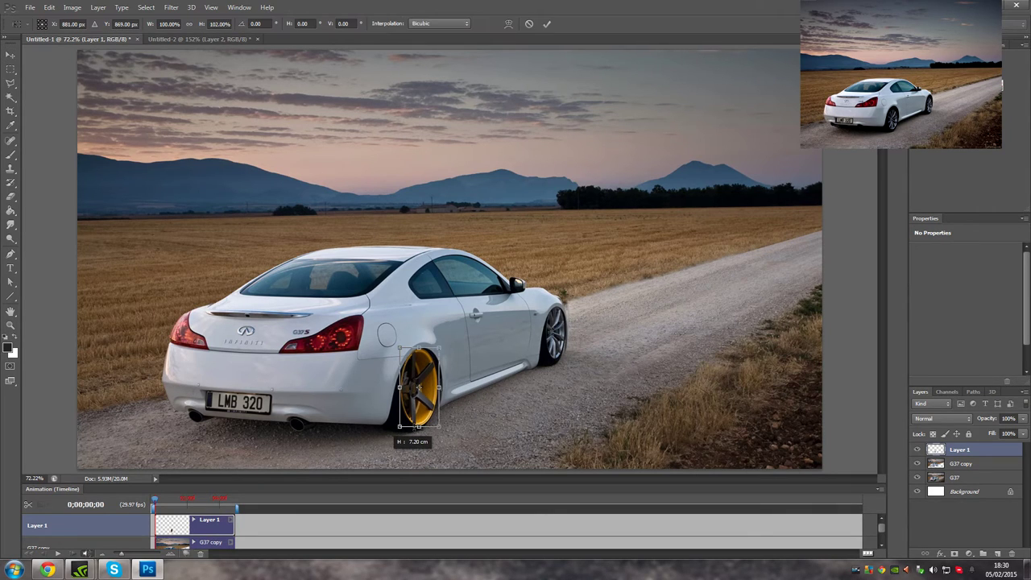
pyautogui.click(546, 23)
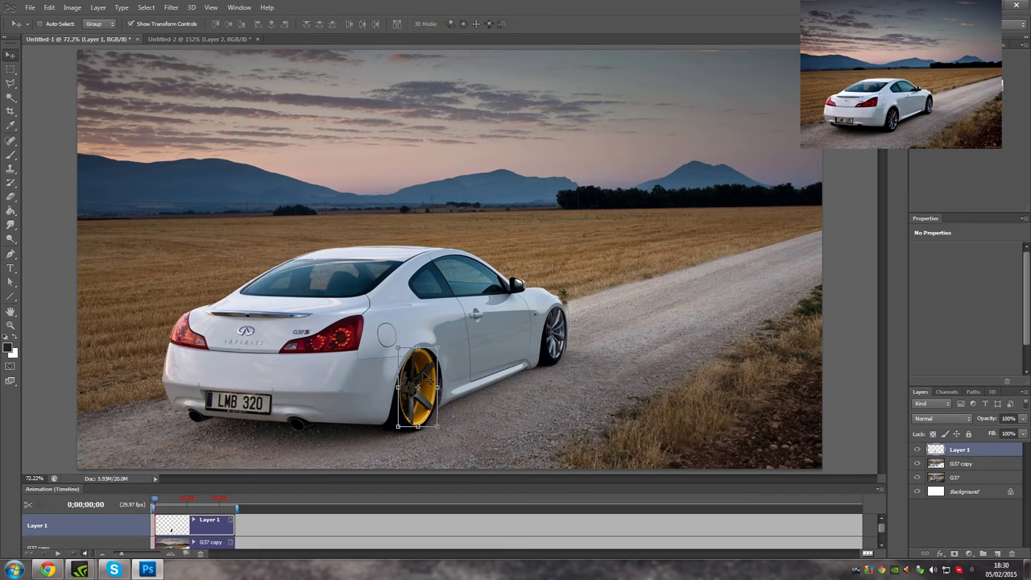
pyautogui.click(197, 24)
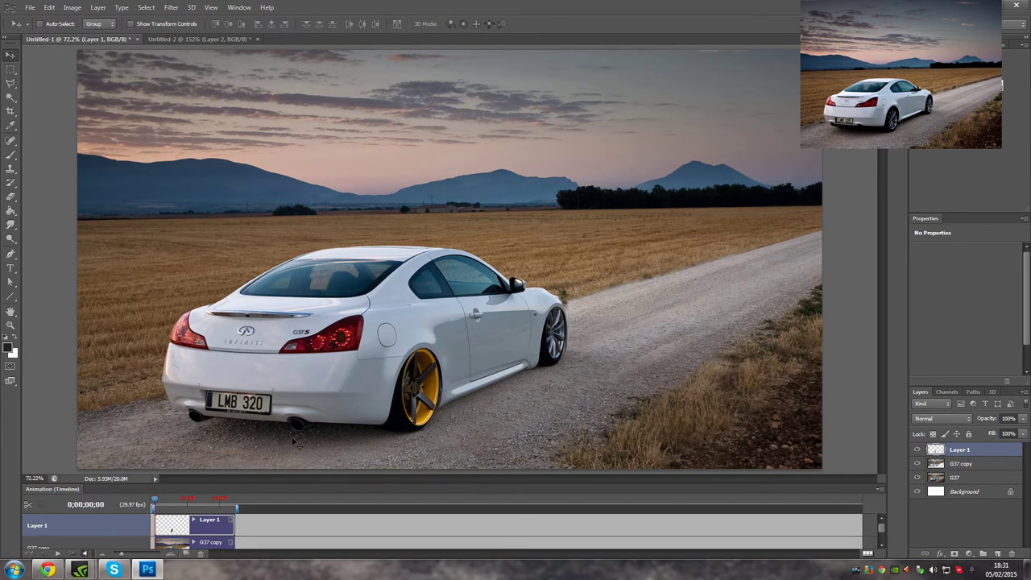
# Step: Outline the Scirocco's yellow wheel with the Polygonal Lasso and copy it
pyautogui.hotkey('ctrl', 'Tab')
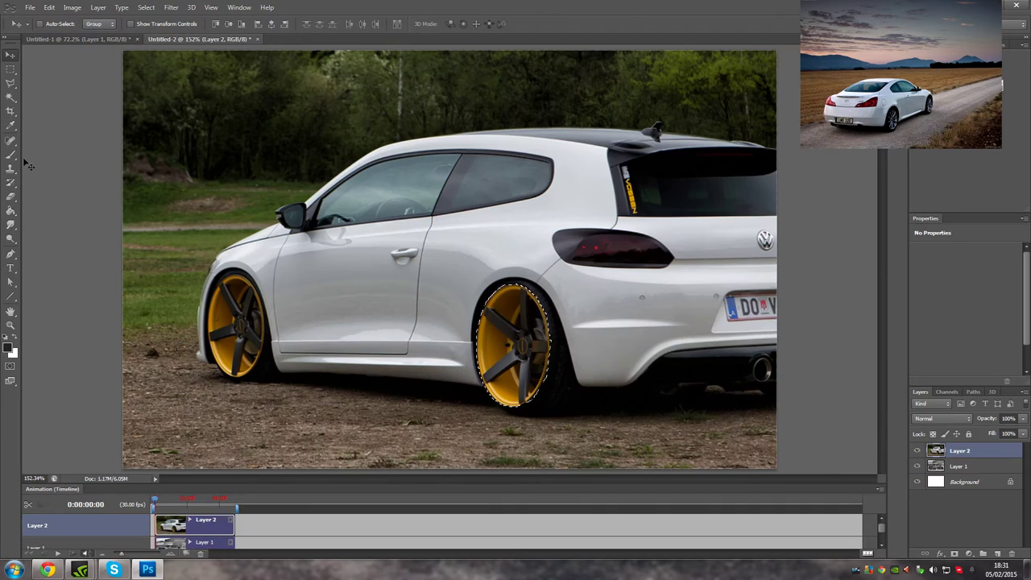
pyautogui.press('l')
pyautogui.hotkey('ctrl', '+')
pyautogui.hotkey('ctrl', '+')
pyautogui.moveTo(46, 288)
pyautogui.mouseDown()
pyautogui.moveTo(480, 247)
pyautogui.moveTo(414, 346)
pyautogui.moveTo(423, 409)
pyautogui.moveTo(471, 455)
pyautogui.moveTo(520, 406)
pyautogui.moveTo(531, 364)
pyautogui.moveTo(522, 302)
pyautogui.moveTo(481, 245)
pyautogui.mouseUp()
pyautogui.hotkey('ctrl', 'c')
# Step: Paste the wheel into the G37 document, flip it and size it over the front wheel
pyautogui.click(120, 38)
pyautogui.hotkey('ctrl', 'v')
pyautogui.press('v')
pyautogui.hotkey('ctrl', 't')
pyautogui.rightClick(439, 235)
pyautogui.click(483, 406)
pyautogui.moveTo(449, 258)
pyautogui.mouseDown()
pyautogui.moveTo(555, 333)
pyautogui.moveTo(555, 304)
pyautogui.moveTo(564, 307)
pyautogui.mouseUp()
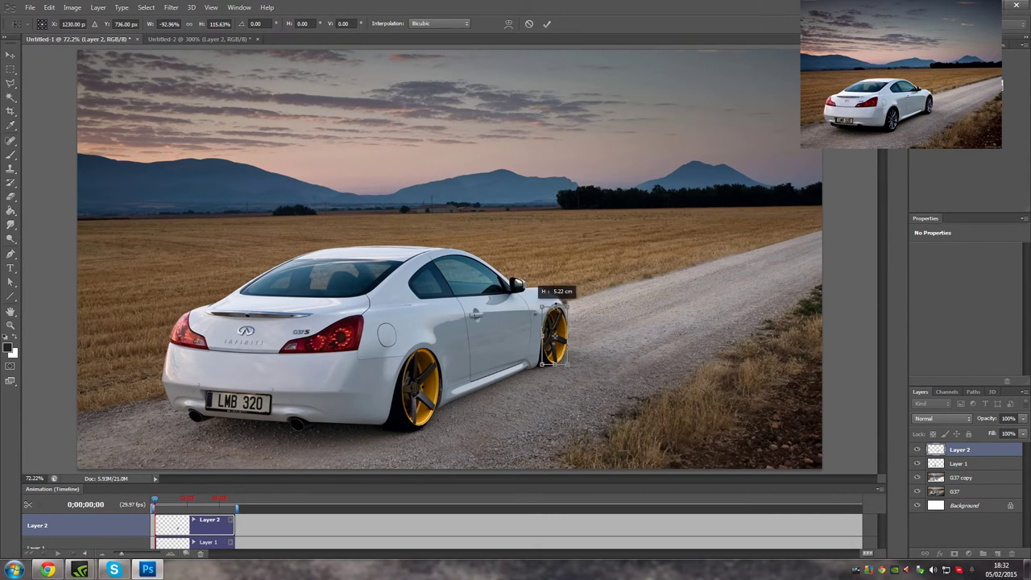
pyautogui.press('Return')
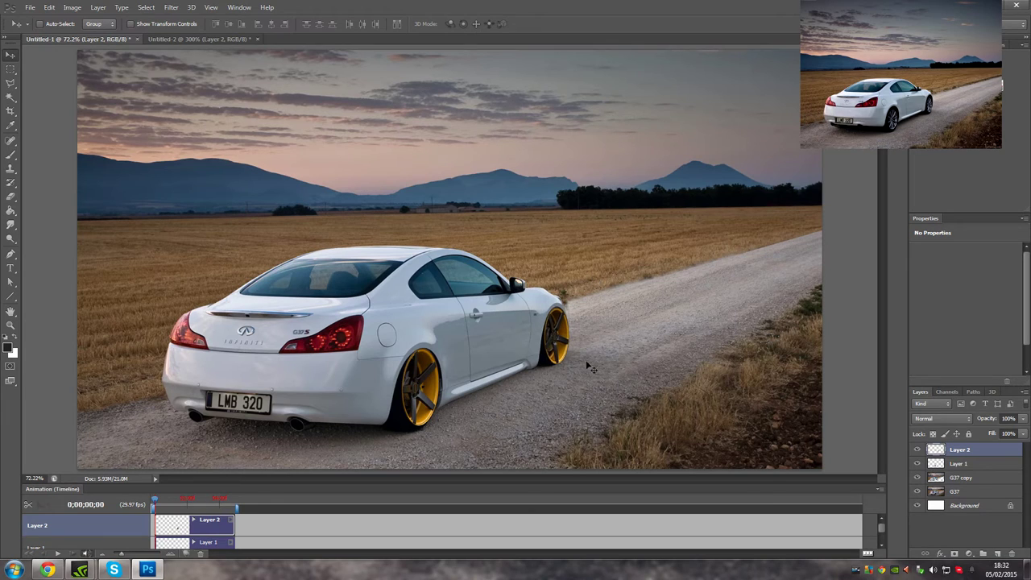
pyautogui.click(132, 23)
# Step: Nudge and tilt the front wheel, then stack the G37 copy layer above both wheels
pyautogui.hotkey('ctrl', 't')
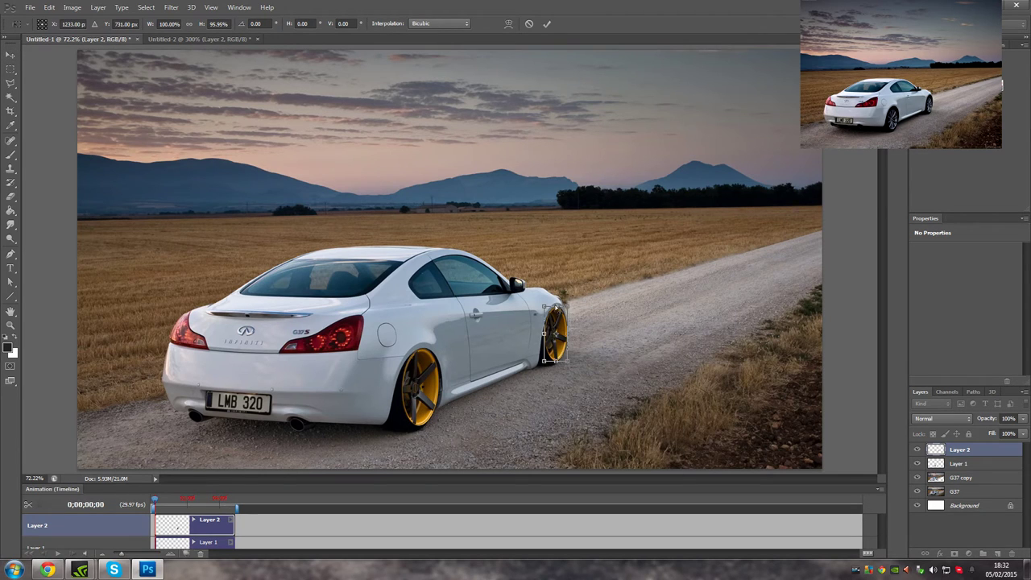
pyautogui.moveTo(555, 333); pyautogui.dragTo(551, 334)
pyautogui.moveTo(547, 295); pyautogui.dragTo(564, 304)
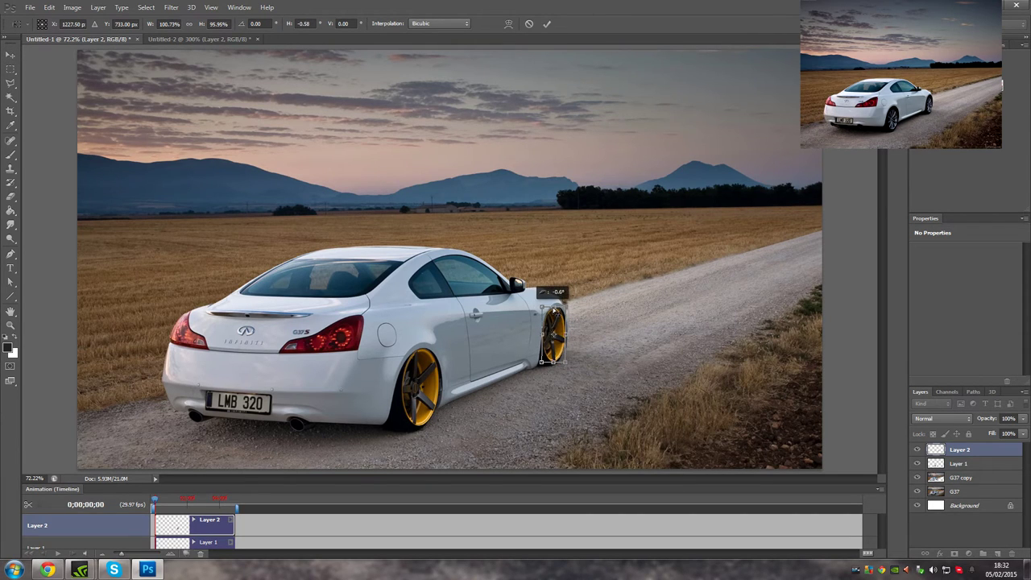
pyautogui.click(548, 25)
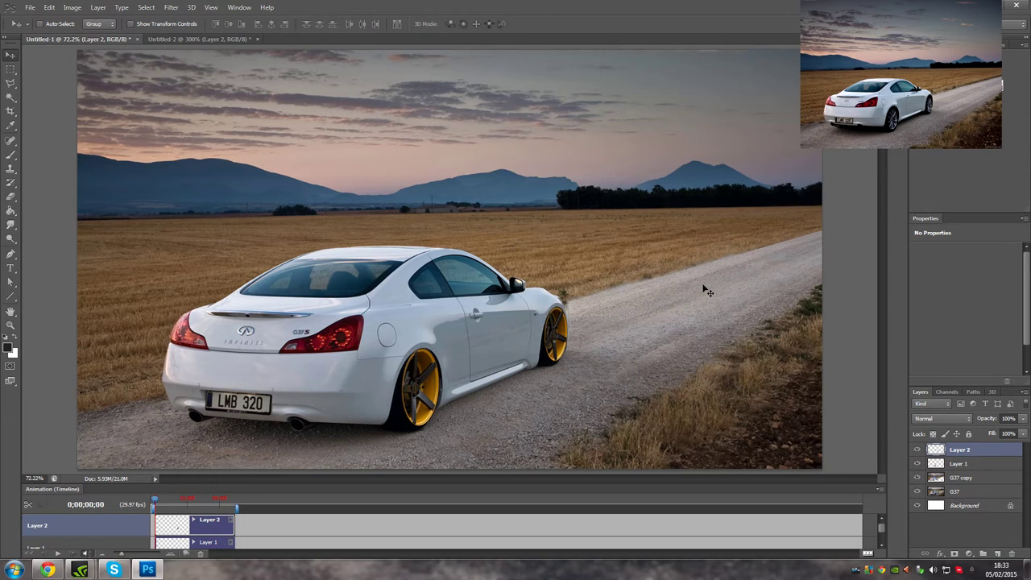
pyautogui.moveTo(958, 453); pyautogui.dragTo(958, 485)
pyautogui.click(960, 450)
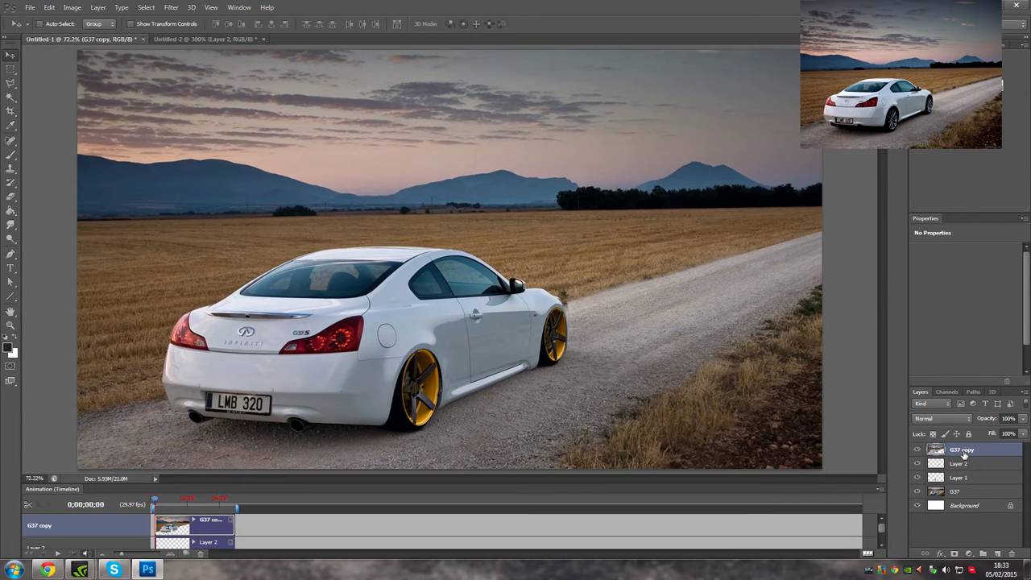
# Step: Select the rear number plate with the Polygonal Lasso and fill it with a light grey colour
pyautogui.press('l')
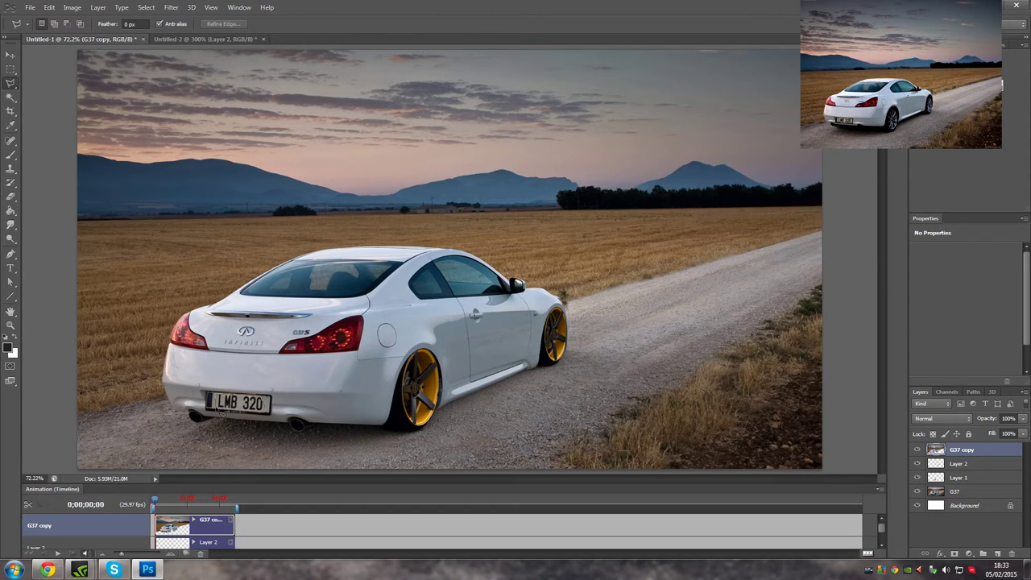
pyautogui.click(271, 417)
pyautogui.hotkey('shift', 'BackSpace')
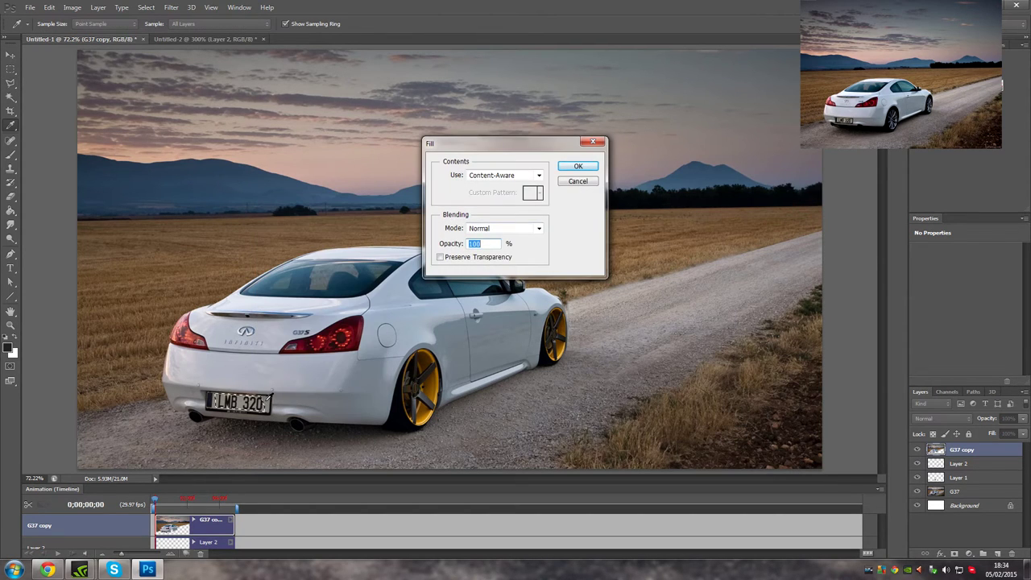
pyautogui.click(538, 175)
pyautogui.click(496, 211)
pyautogui.click(808, 159)
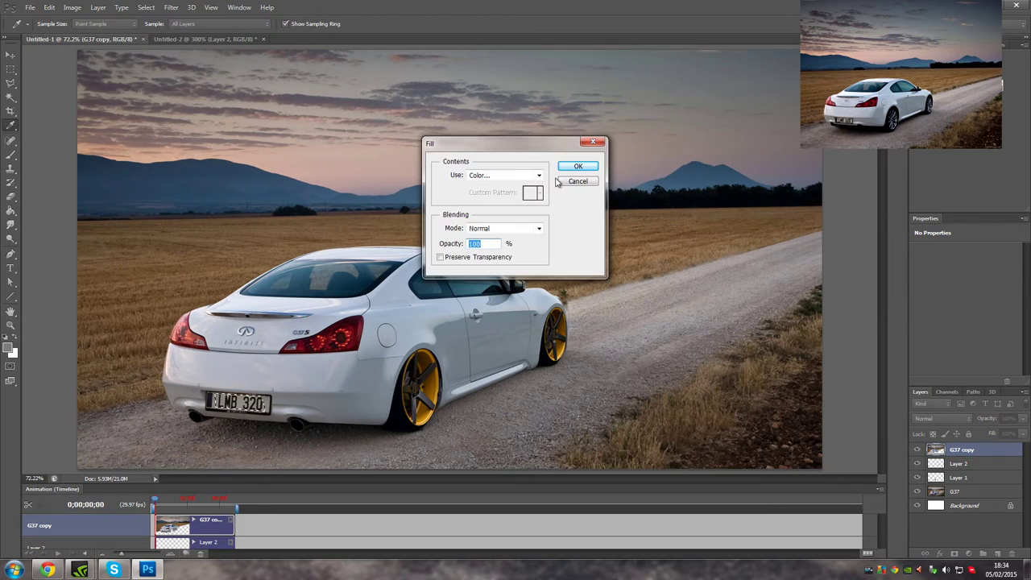
pyautogui.click(578, 166)
pyautogui.hotkey('ctrl', 'd')
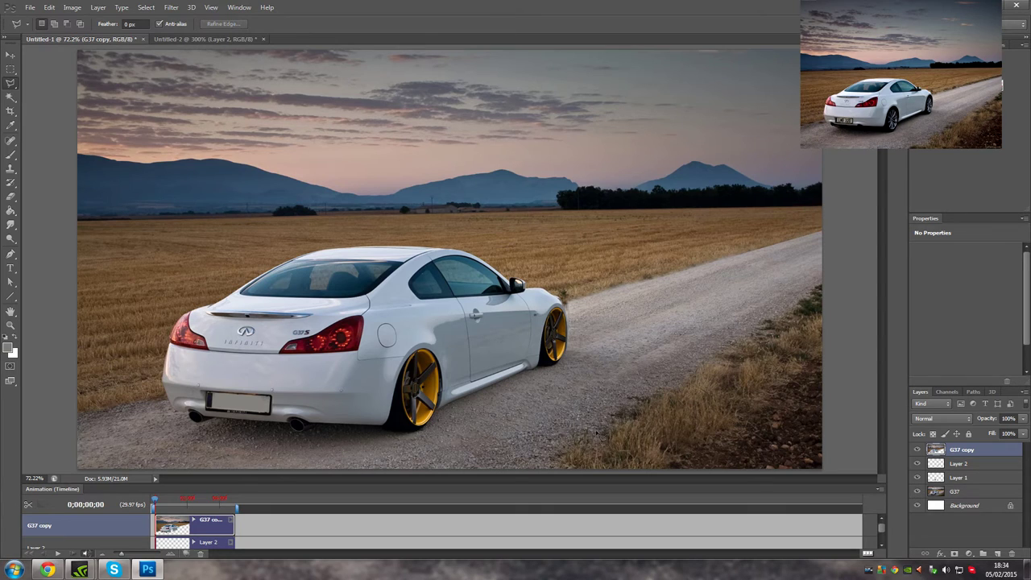
pyautogui.press('v')
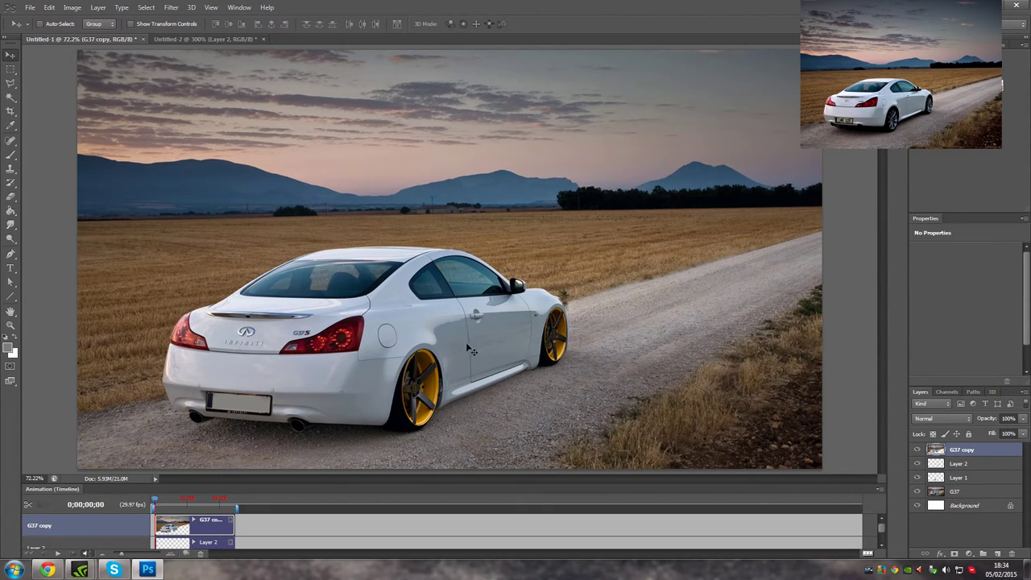
# Step: Outline a polygonal selection along the rear wheel edge
pyautogui.press('l')
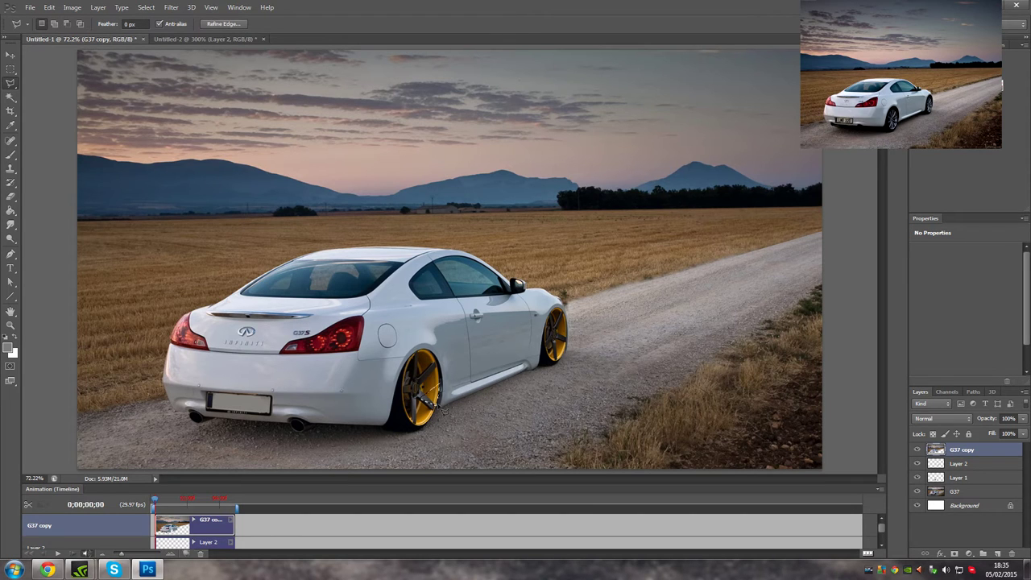
pyautogui.scroll(2, 461, 413)
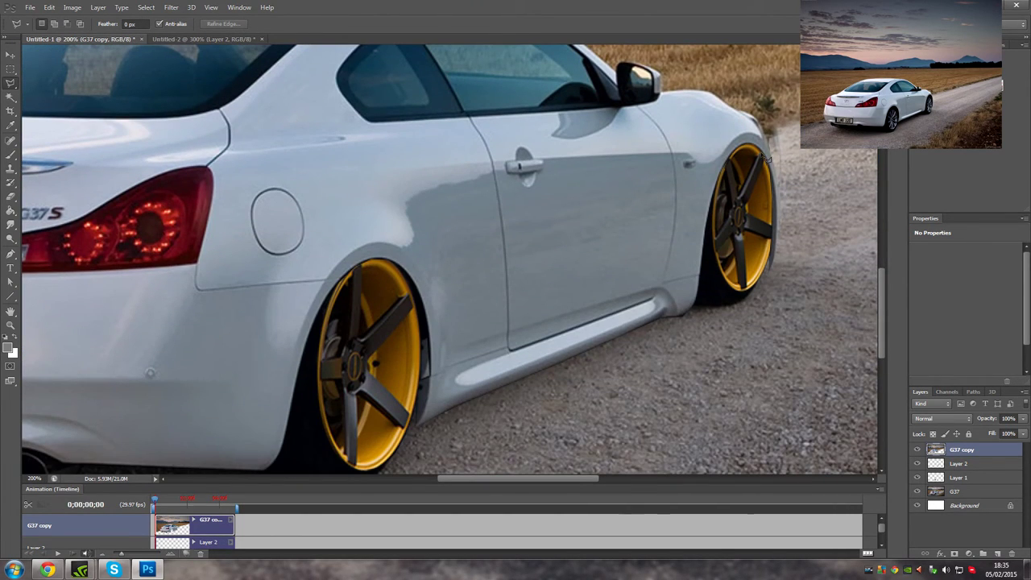
pyautogui.click(789, 254)
pyautogui.click(793, 140)
pyautogui.doubleClick(773, 165)
pyautogui.moveTo(774, 179); pyautogui.dragTo(213, 171)
pyautogui.moveTo(594, 480); pyautogui.dragTo(915, 451)
# Step: Toggle the G37 copy layer off and on to compare lowered and original stance
pyautogui.click(916, 449)
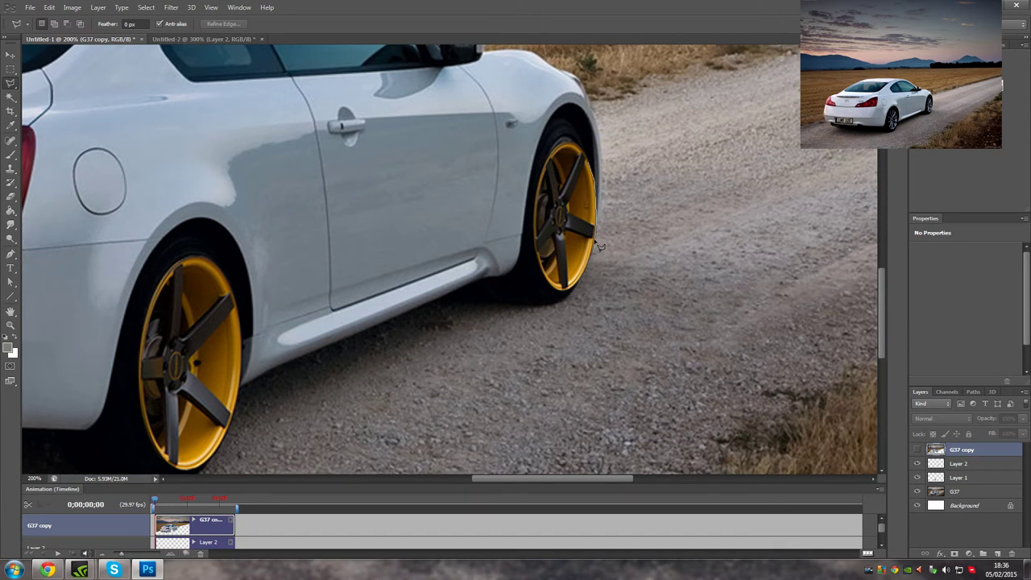
pyautogui.hotkey('ctrl', ',')
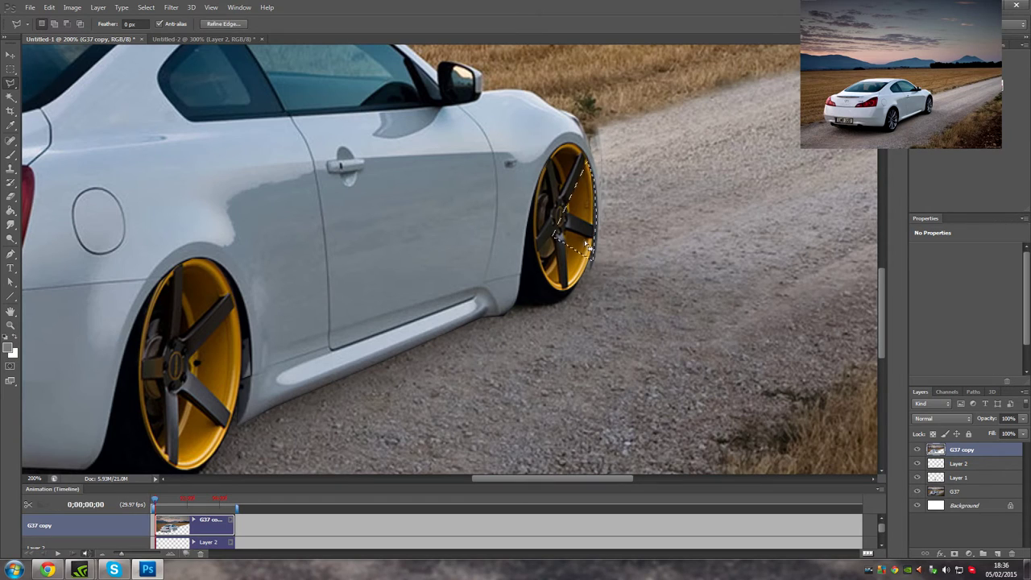
pyautogui.click(915, 449)
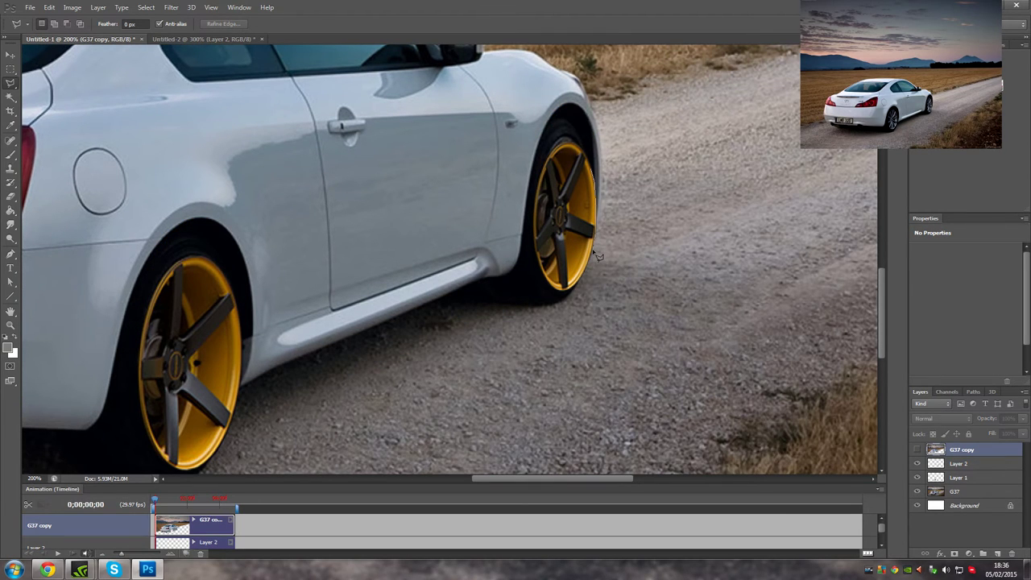
pyautogui.hotkey('ctrl', ',')
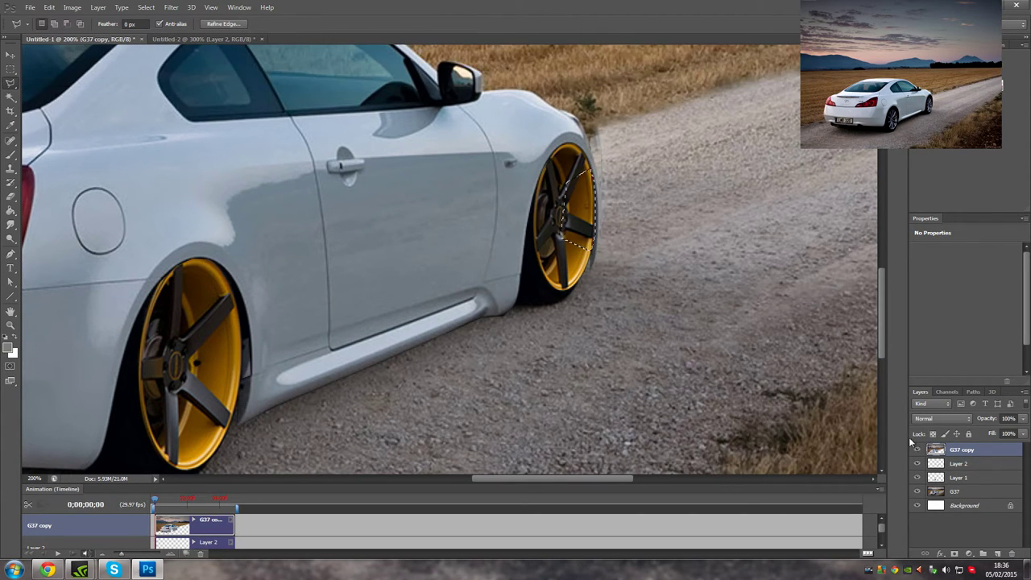
pyautogui.scroll(-2, 250, 331)
# Step: Outline along the wheel arch, drop the selection, and fit the whole image on screen
pyautogui.click(245, 328)
pyautogui.click(237, 367)
pyautogui.click(243, 327)
pyautogui.hotkey('ctrl', 'd')
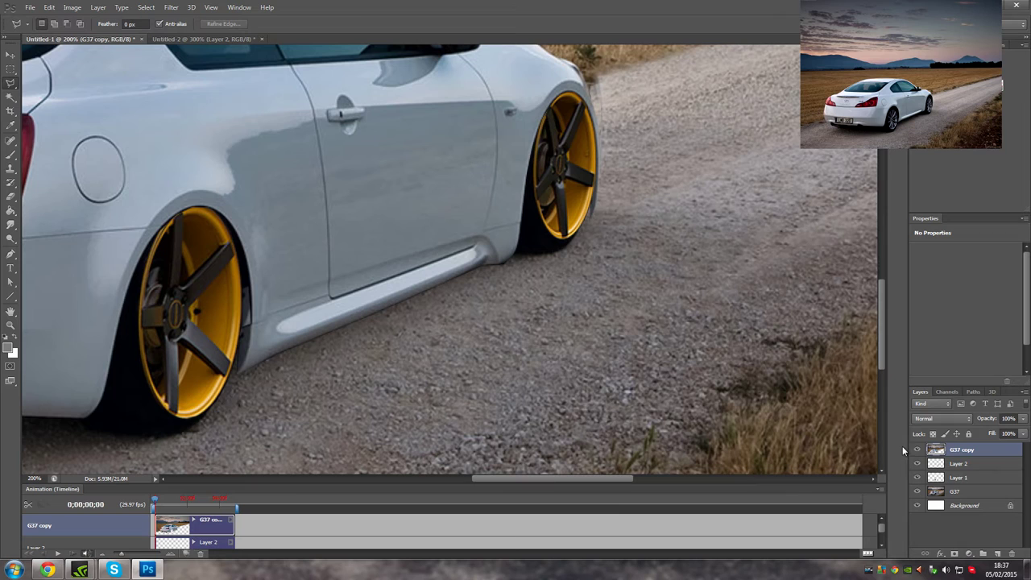
pyautogui.press('z')
pyautogui.hotkey('ctrl', '0')
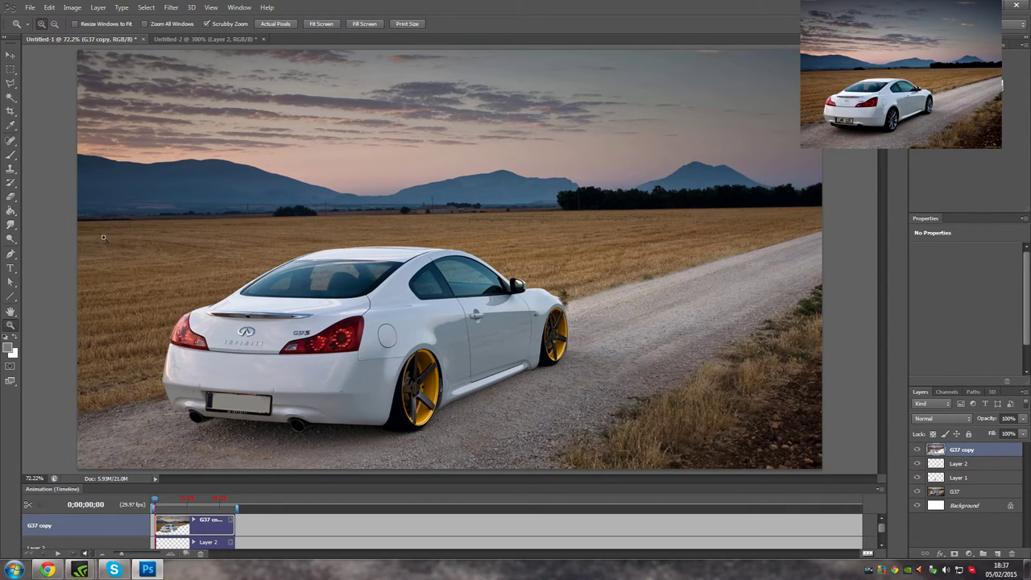
# Step: Lasso the Infiniti trunk emblem, shift the outline onto clean paint, and copy it to Layer 3
pyautogui.click(10, 71)
pyautogui.click(10, 81)
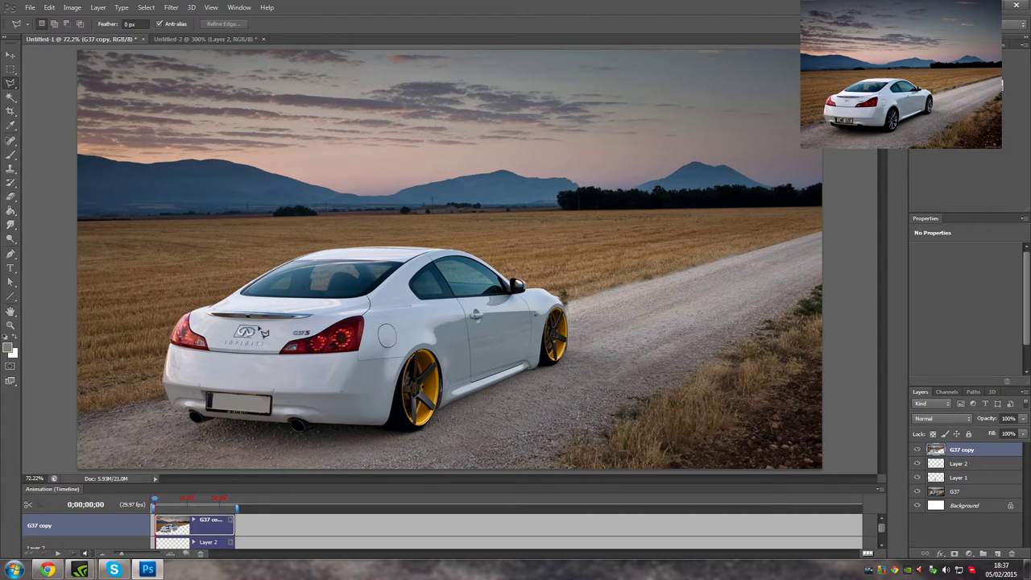
pyautogui.moveTo(263, 332); pyautogui.dragTo(250, 338)
pyautogui.moveTo(252, 335); pyautogui.dragTo(224, 332)
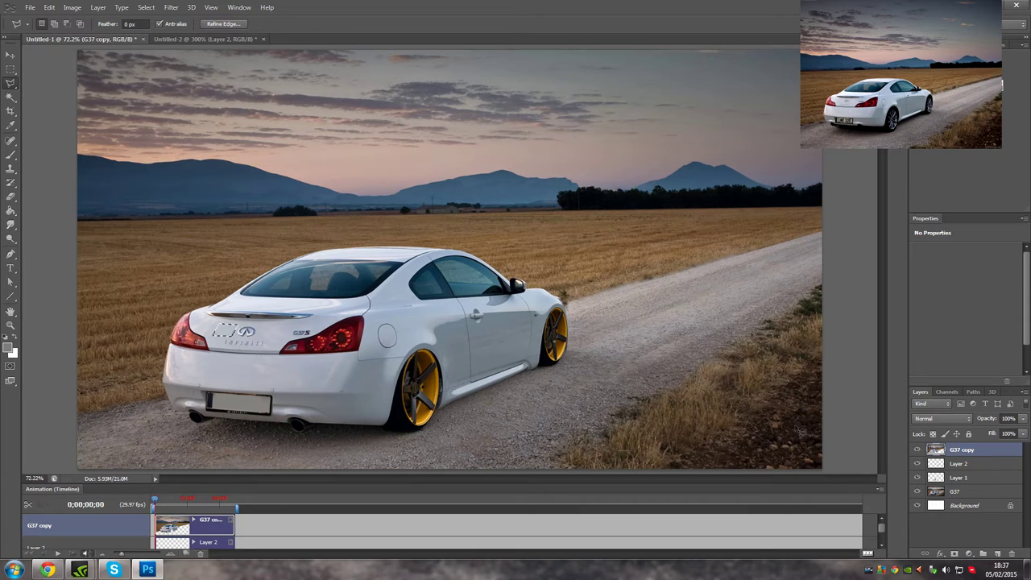
pyautogui.hotkey('ctrl', 'j')
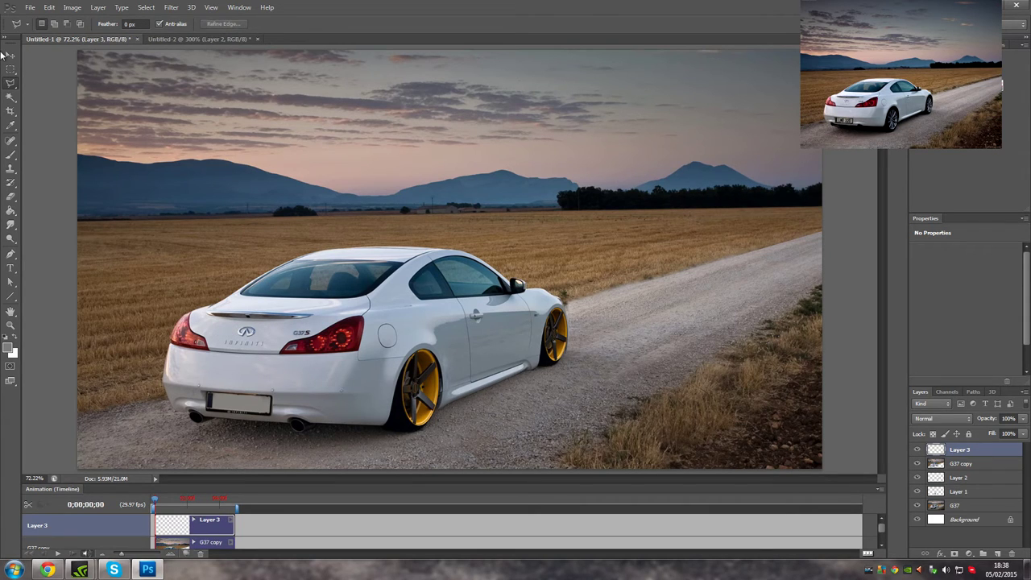
# Step: Slide the paint patch over the Infiniti emblem and zoom to 200%
pyautogui.click(9, 55)
pyautogui.moveTo(226, 336); pyautogui.dragTo(252, 339)
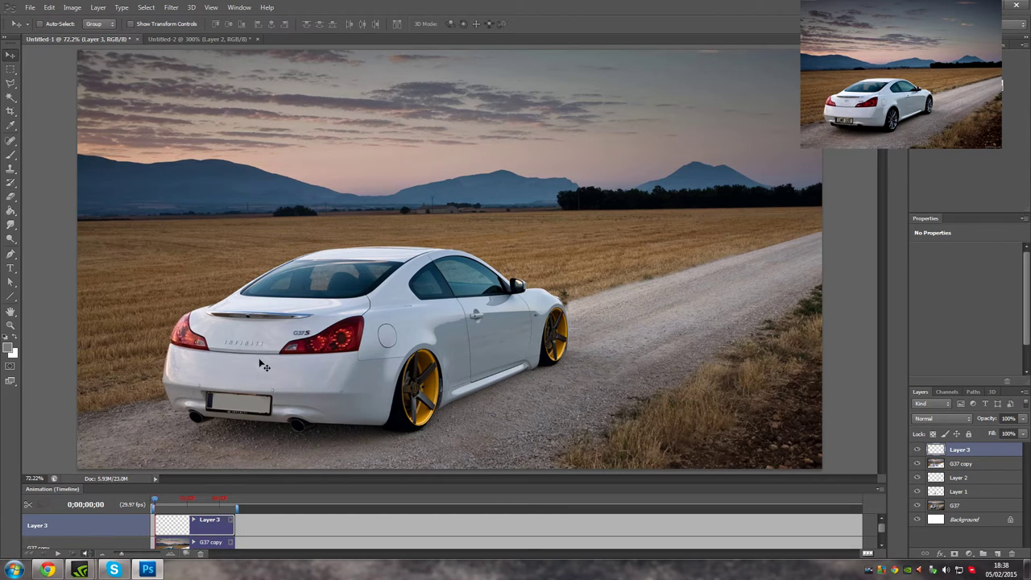
pyautogui.hotkey('ctrl', '+')
pyautogui.hotkey('ctrl', '+')
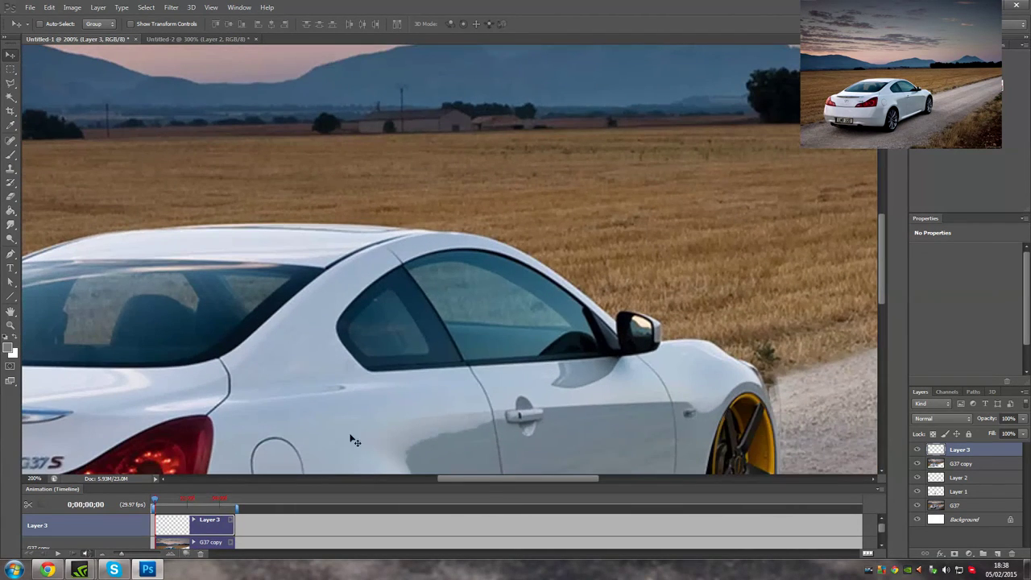
pyautogui.moveTo(494, 479); pyautogui.dragTo(400, 461)
pyautogui.scroll(-1, 400, 461)
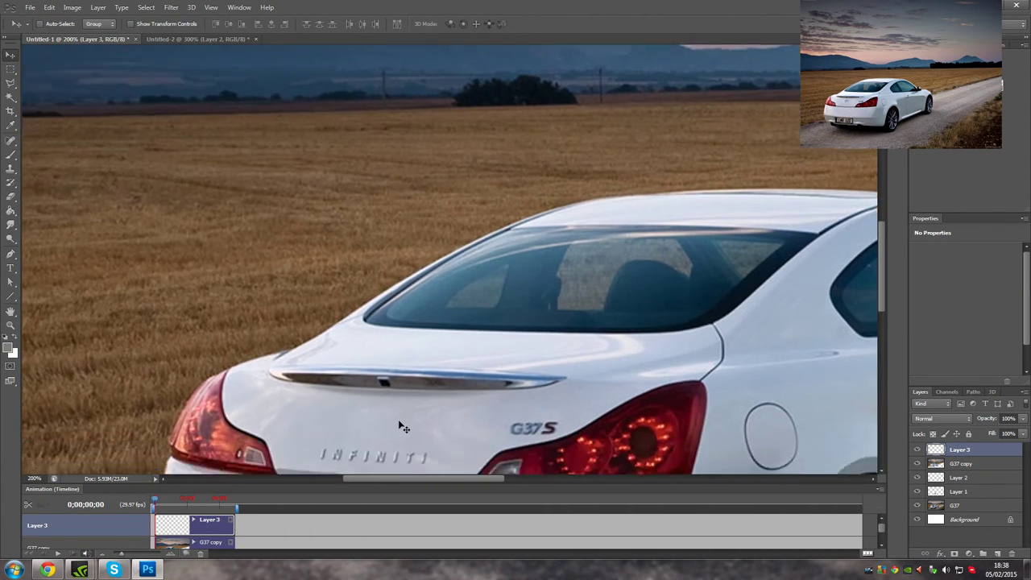
pyautogui.scroll(-2, 403, 424)
# Step: Set up the Eraser at 10 px with 0% hardness to blend the patch edges
pyautogui.click(13, 196)
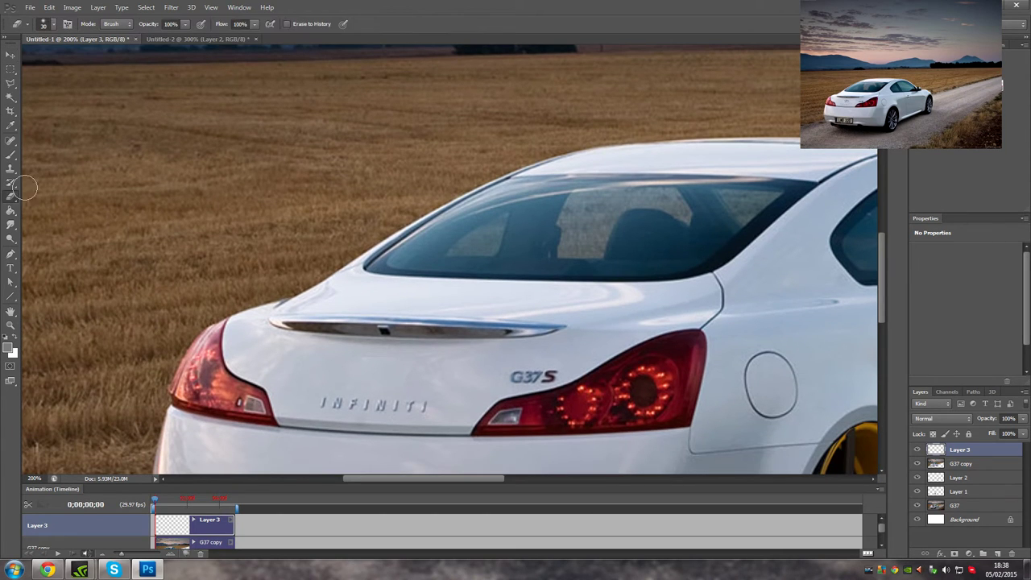
pyautogui.click(53, 26)
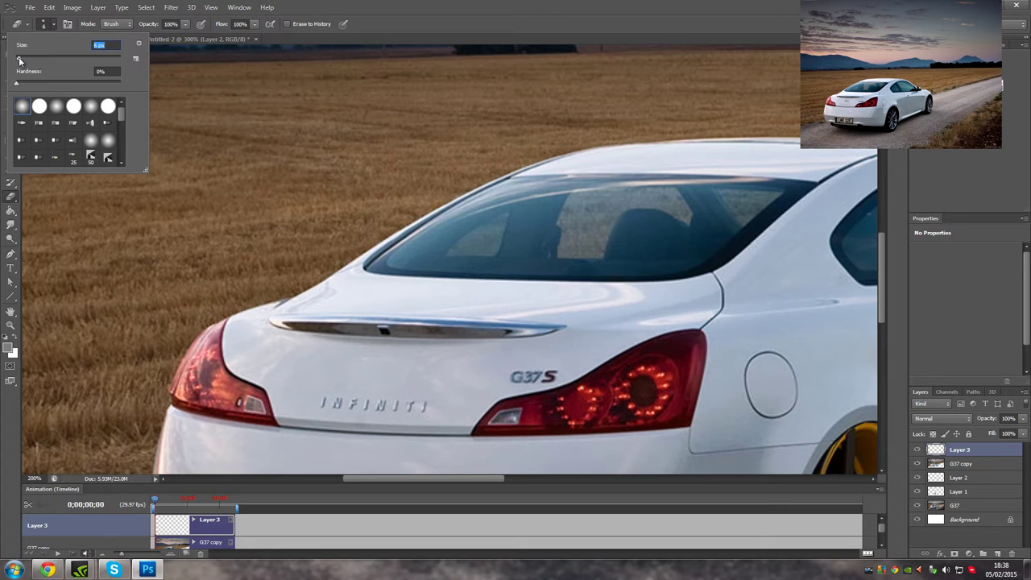
pyautogui.moveTo(22, 61); pyautogui.dragTo(23, 61)
pyautogui.press('Return')
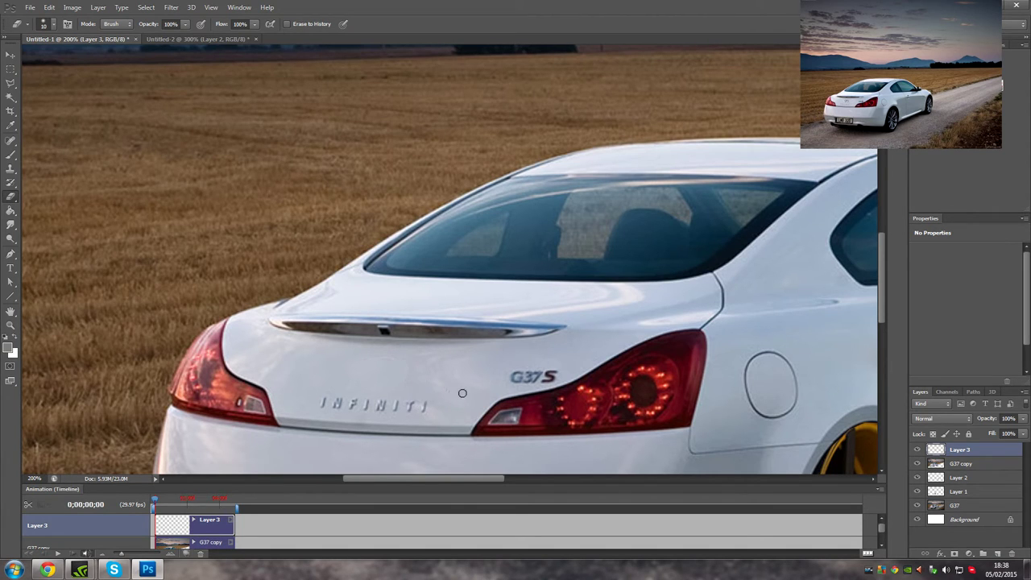
pyautogui.click(11, 83)
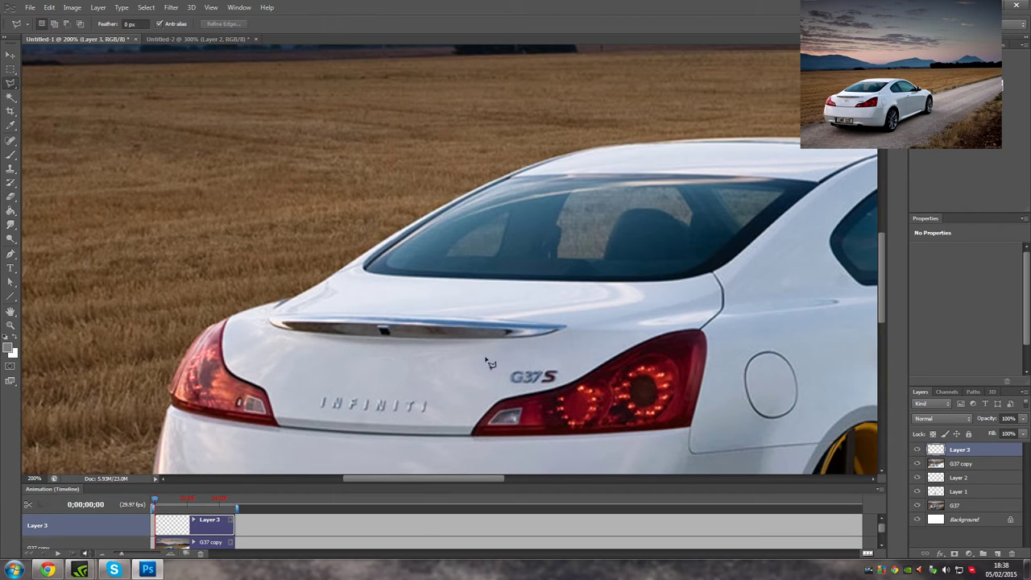
# Step: Outline a small patch beside the G37S badge and shift the outline left of the badge
pyautogui.click(510, 368)
pyautogui.click(510, 384)
pyautogui.click(563, 385)
pyautogui.click(557, 385)
pyautogui.click(511, 385)
pyautogui.moveTo(539, 379); pyautogui.dragTo(486, 379)
pyautogui.hotkey('ctrl', 'x')
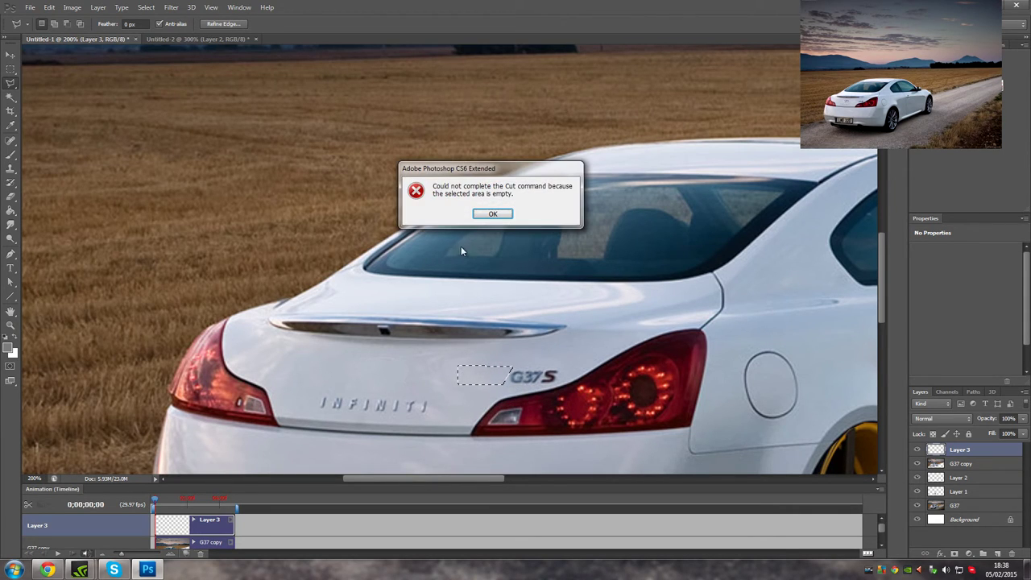
pyautogui.click(492, 212)
# Step: Copy clean trunk paint left of the G37S badge from G37 copy into a new Layer 4
pyautogui.click(959, 464)
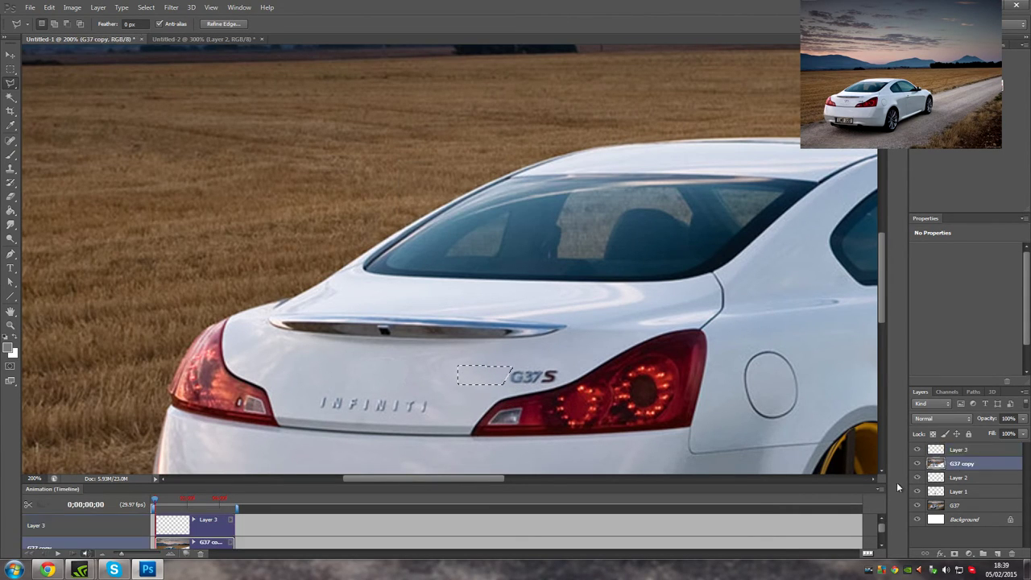
pyautogui.hotkey('ctrl', 'd')
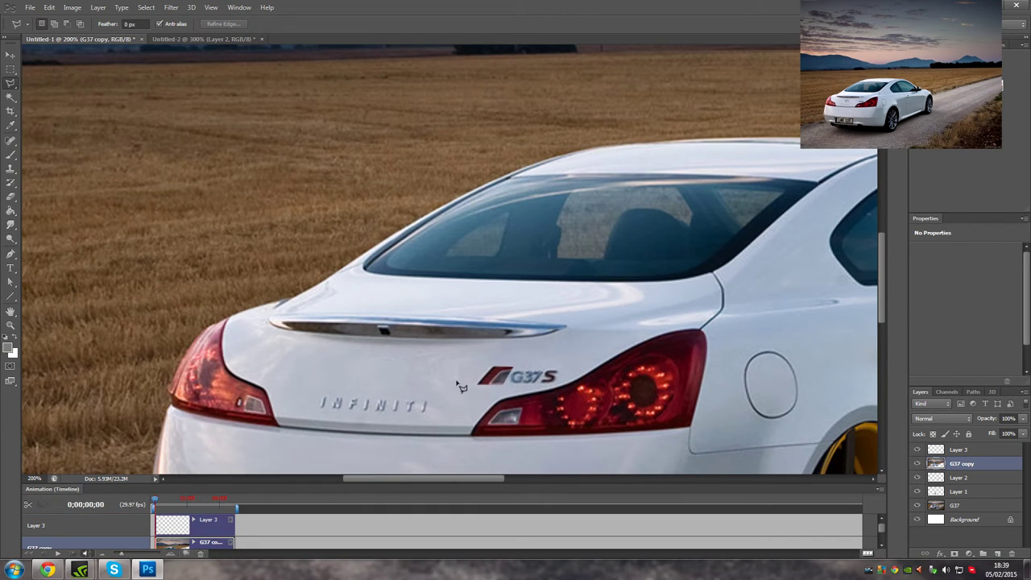
pyautogui.moveTo(458, 386); pyautogui.dragTo(461, 385)
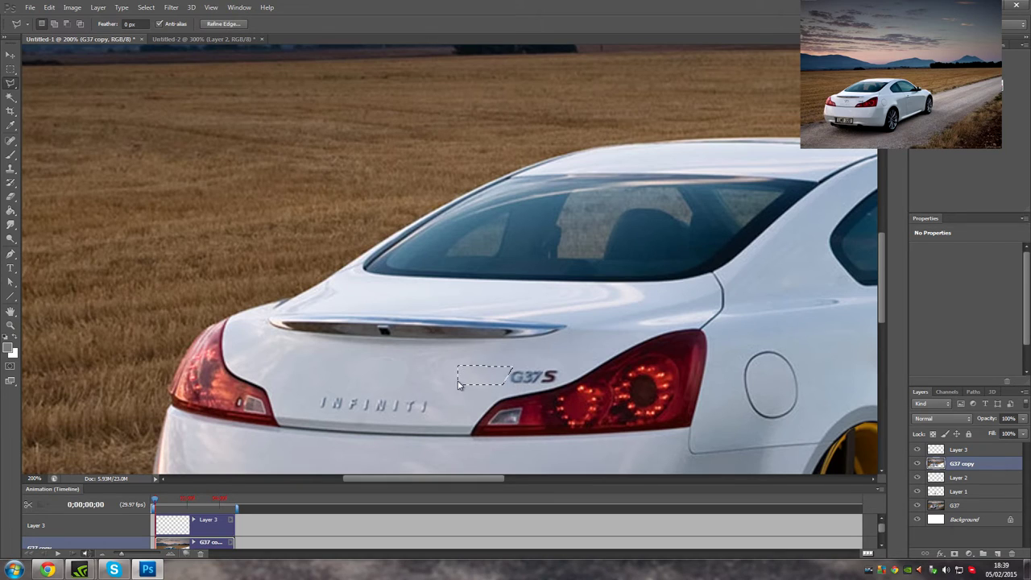
pyautogui.hotkey('ctrl', 'j')
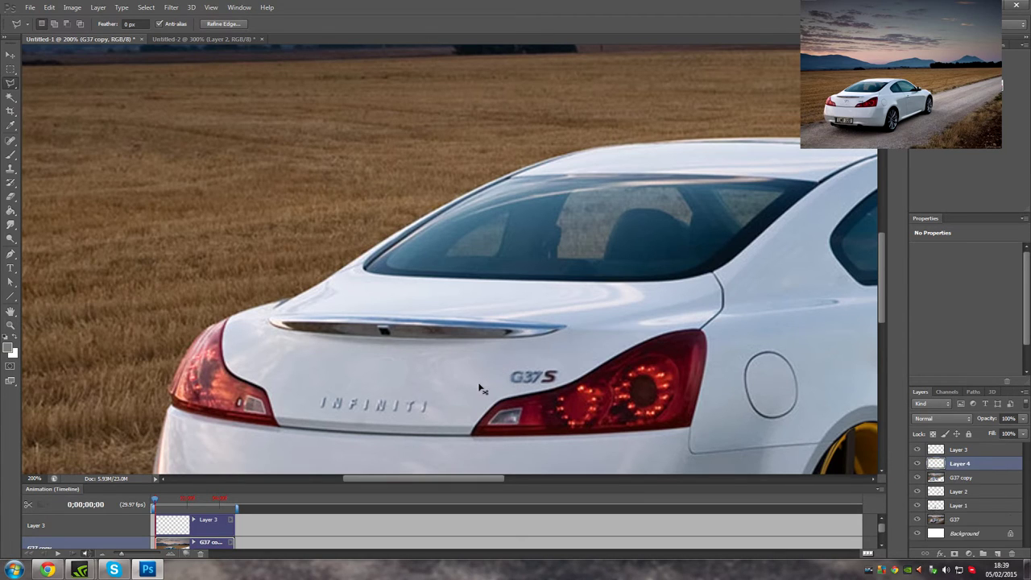
pyautogui.click(14, 55)
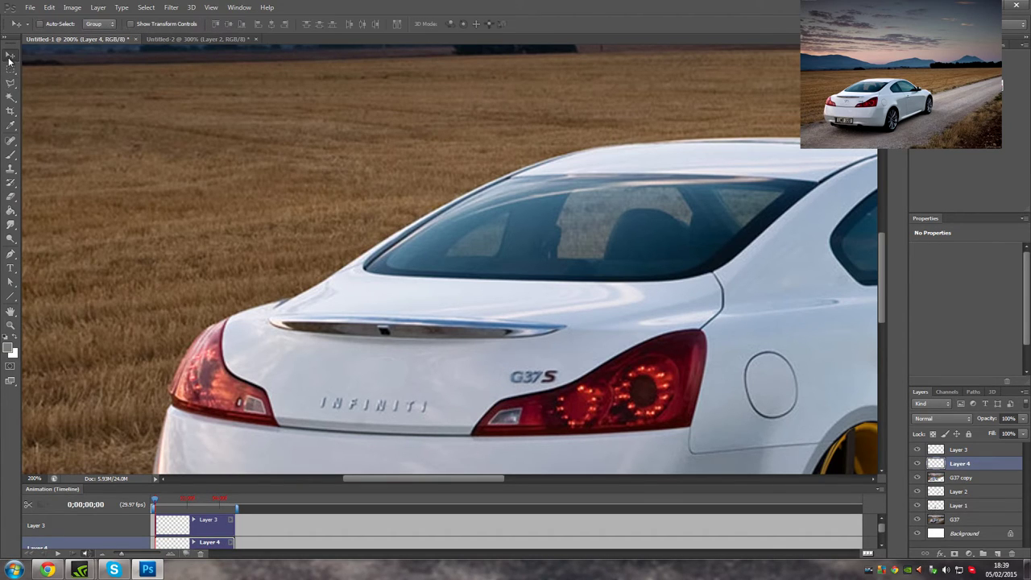
# Step: Slide the Layer 4 paint patch over the G37S badge and set its brightness to 2
pyautogui.moveTo(489, 376); pyautogui.dragTo(539, 385)
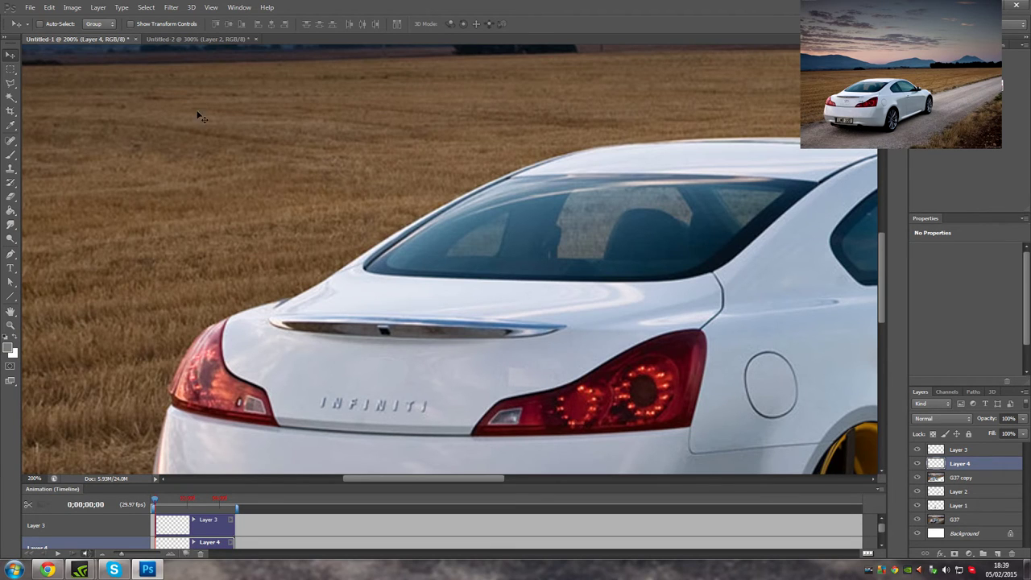
pyautogui.click(72, 12)
pyautogui.moveTo(89, 34)
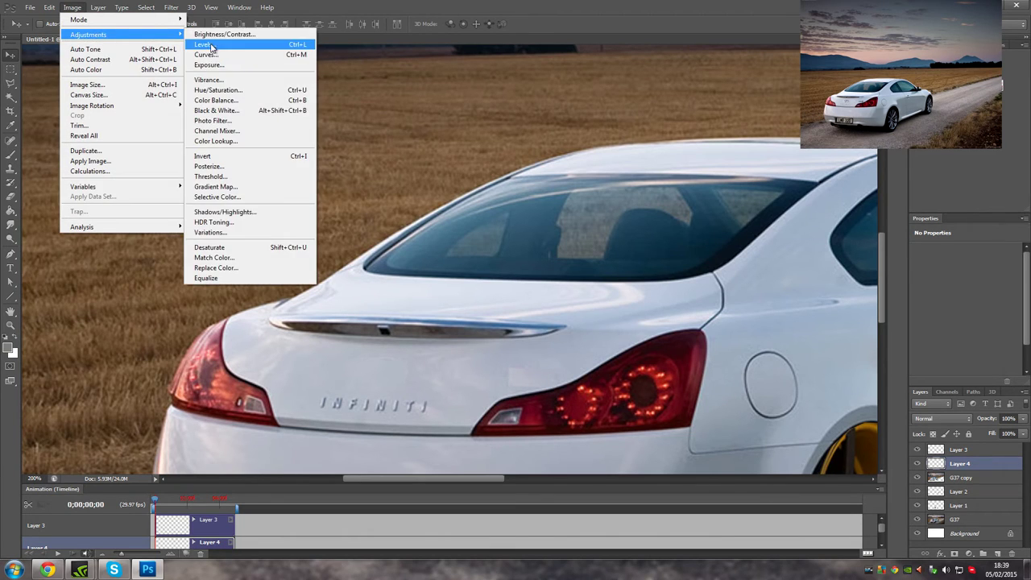
pyautogui.click(215, 36)
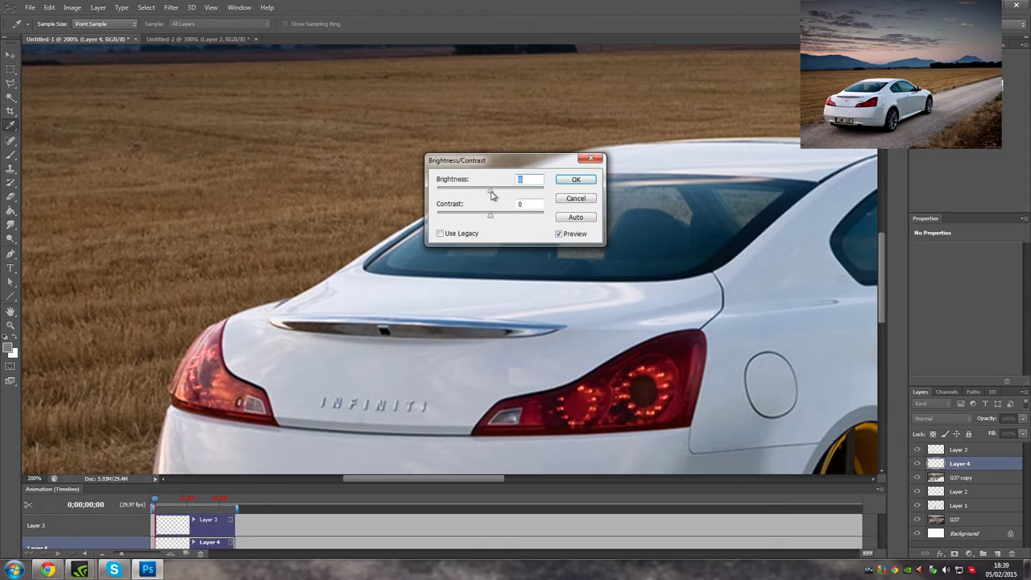
pyautogui.moveTo(491, 195); pyautogui.dragTo(488, 195)
pyautogui.moveTo(491, 195); pyautogui.dragTo(488, 195)
pyautogui.click(577, 181)
pyautogui.press('v')
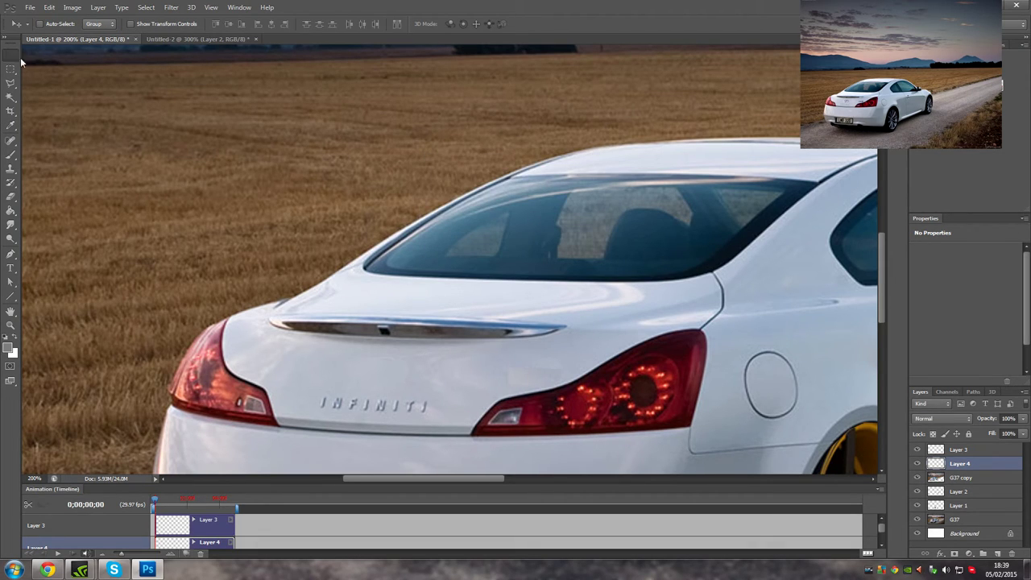
pyautogui.click(10, 196)
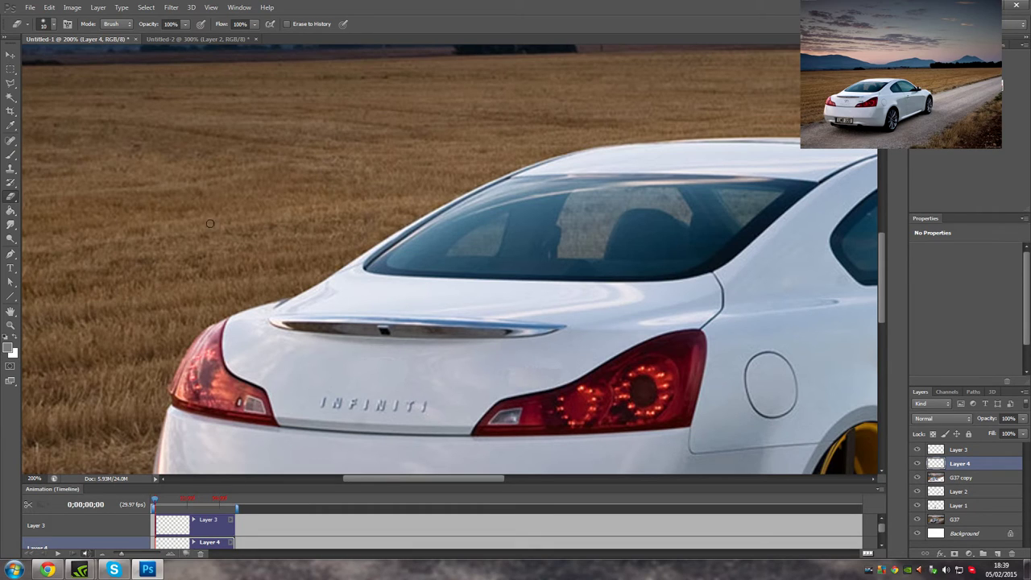
# Step: Shrink the eraser brush and refine the Layer 4 patch edges around the trunk lettering
pyautogui.click(52, 26)
pyautogui.moveTo(22, 58); pyautogui.dragTo(20, 60)
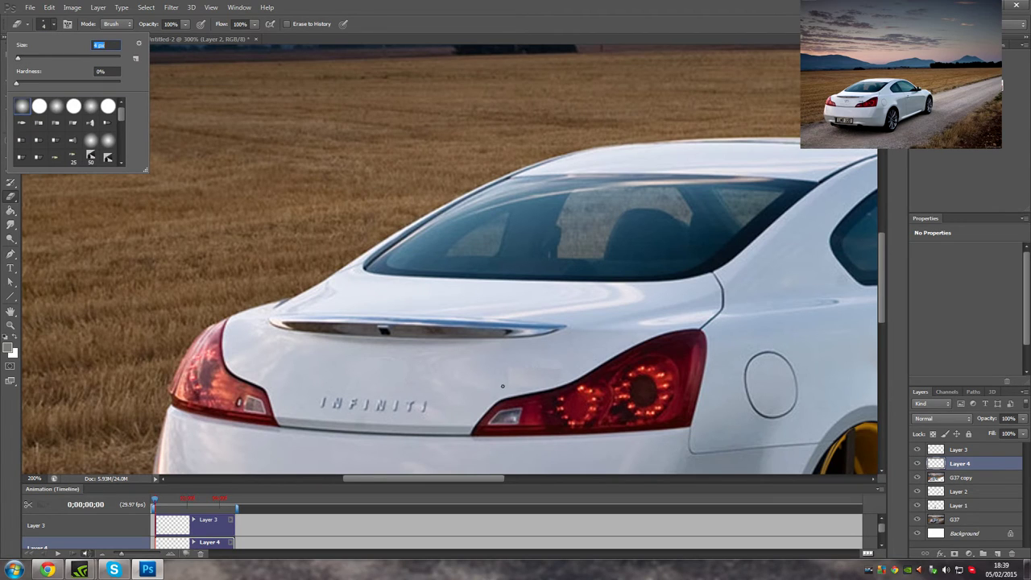
pyautogui.press('Return')
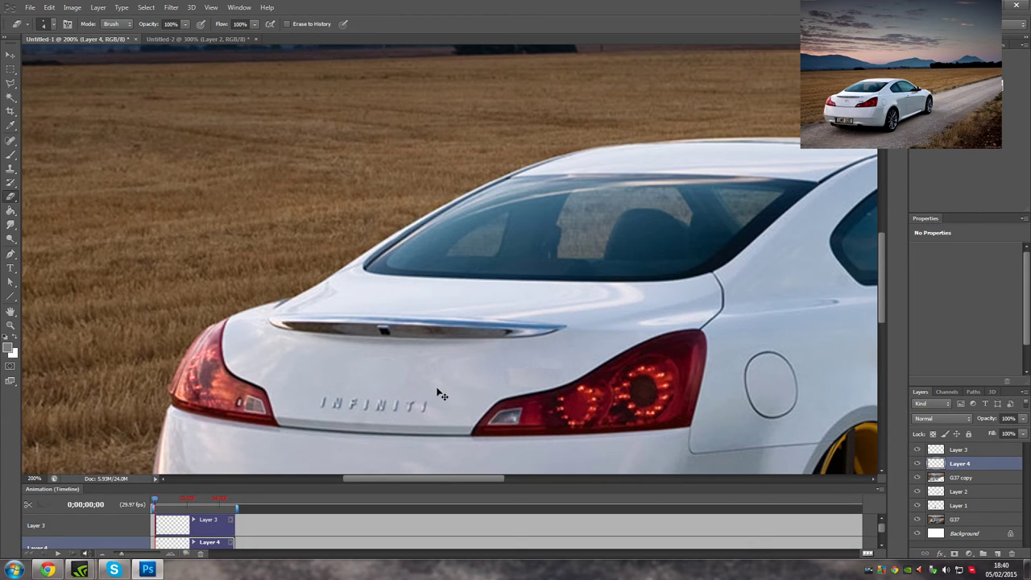
pyautogui.scroll(1, 442, 392)
pyautogui.scroll(-1, 529, 393)
pyautogui.scroll(-1, 531, 387)
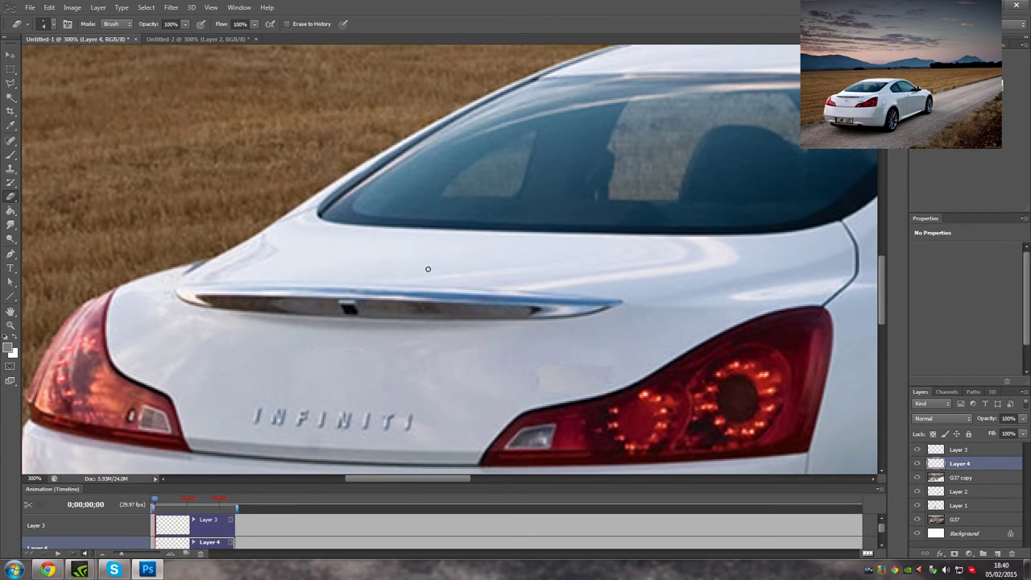
pyautogui.click(11, 239)
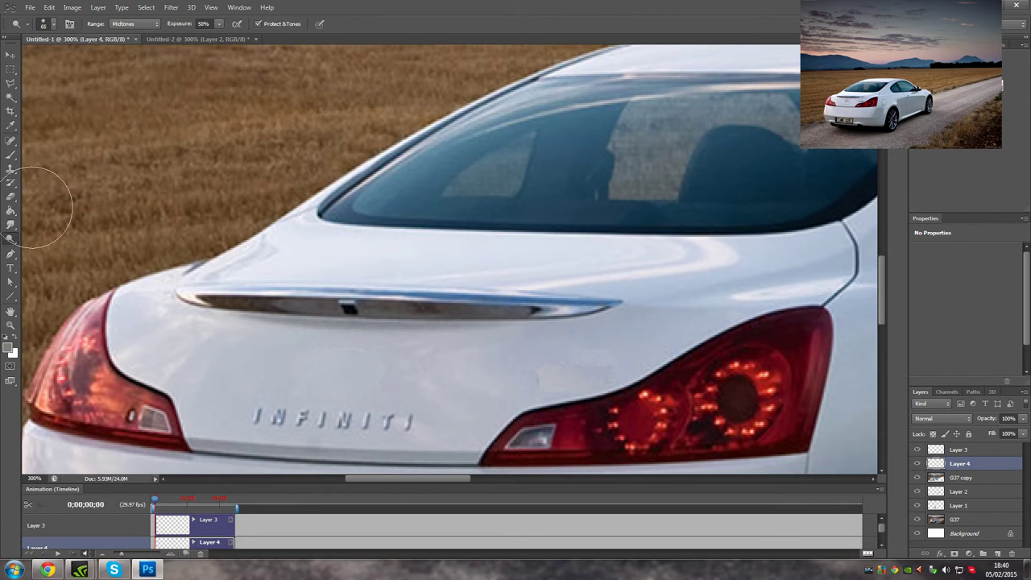
pyautogui.click(10, 325)
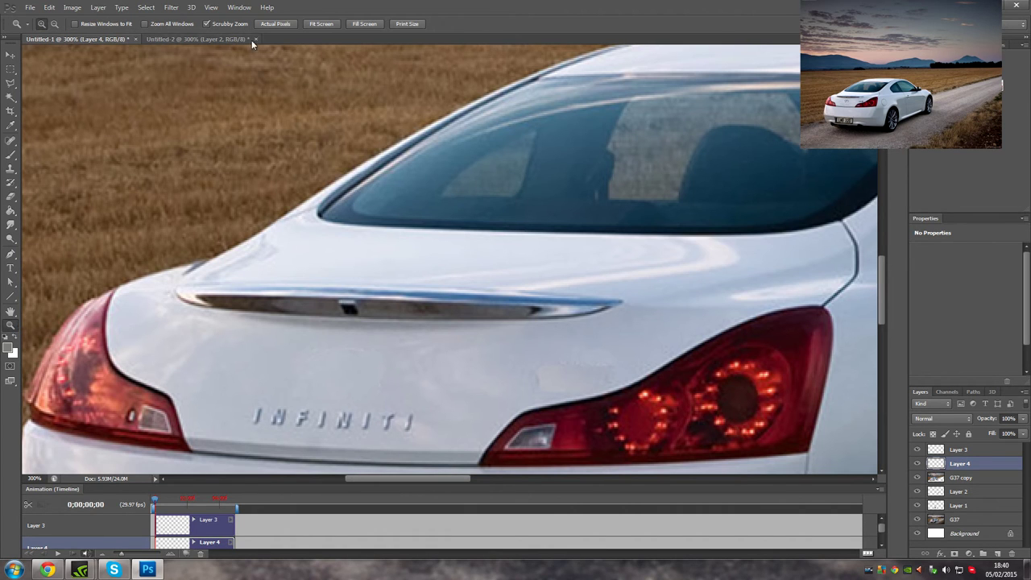
pyautogui.click(320, 24)
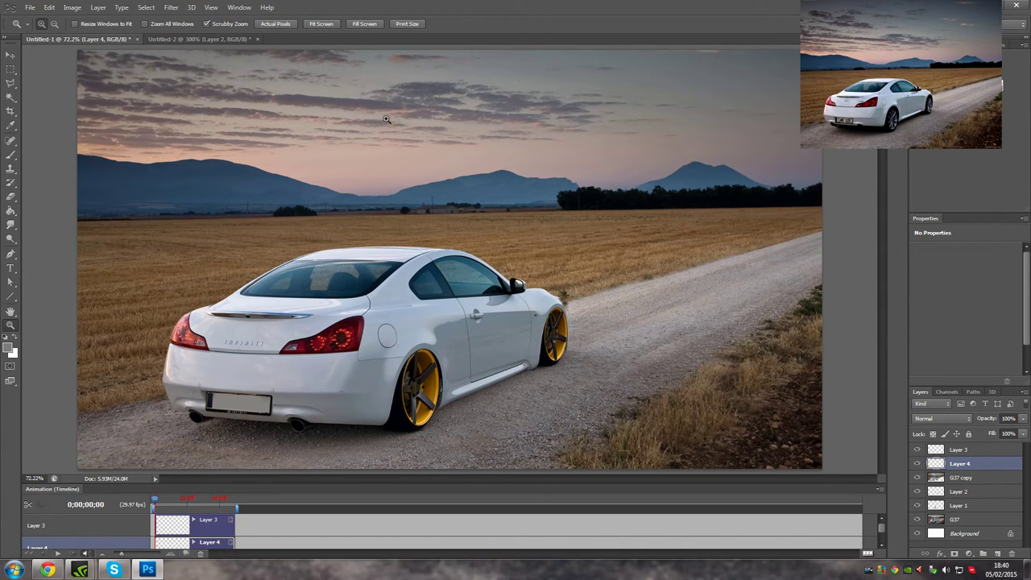
pyautogui.click(259, 348)
pyautogui.click(222, 353)
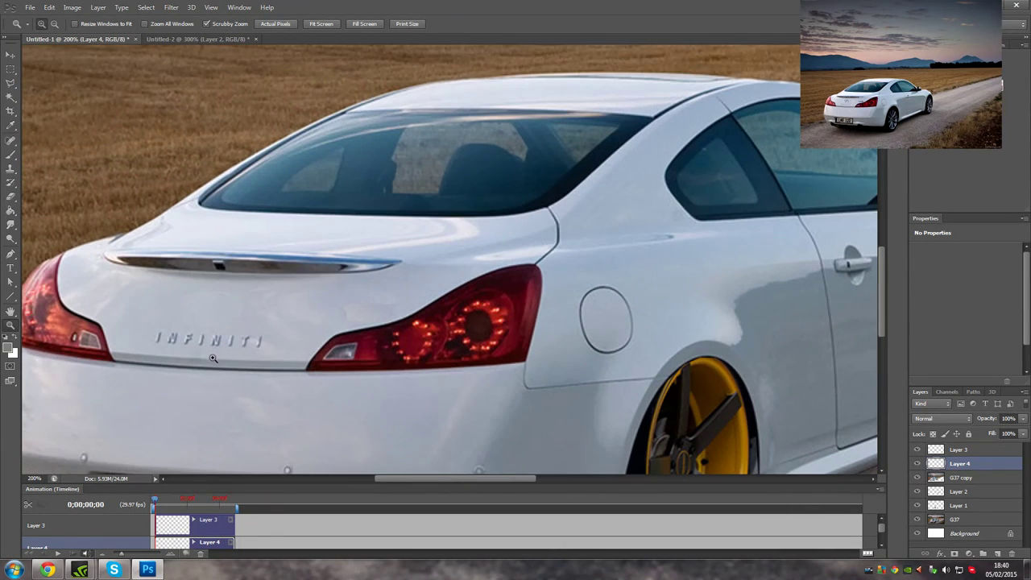
pyautogui.scroll(-2, 210, 358)
pyautogui.scroll(-1, 210, 358)
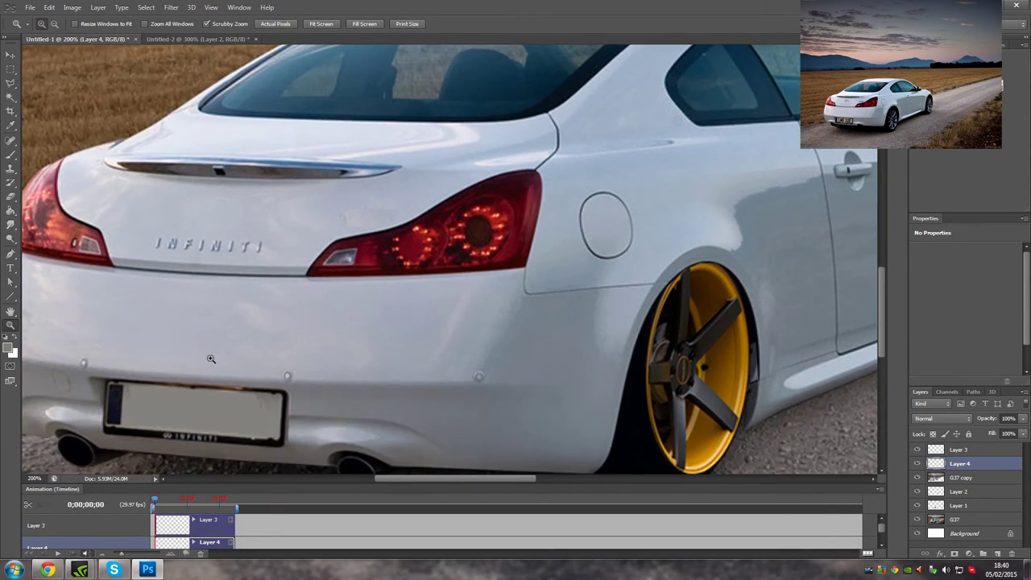
pyautogui.scroll(2, 211, 358)
pyautogui.keyDown('alt'); pyautogui.click(211, 359); pyautogui.keyUp('alt')
pyautogui.keyDown('alt'); pyautogui.click(224, 360); pyautogui.keyUp('alt')
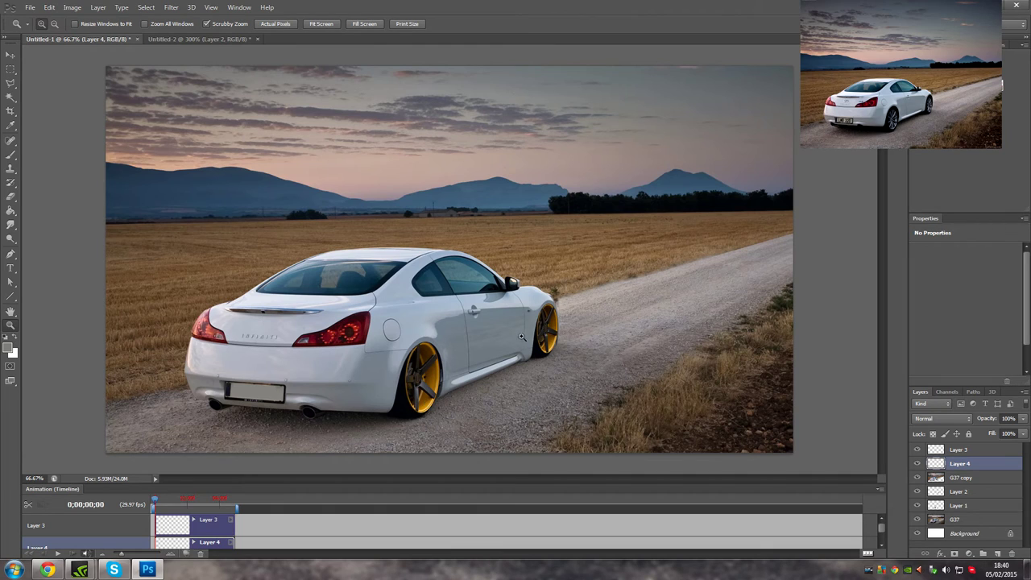
# Step: Zoom in on the side mirror and choose the Polygonal Lasso tool
pyautogui.moveTo(519, 286); pyautogui.dragTo(549, 311)
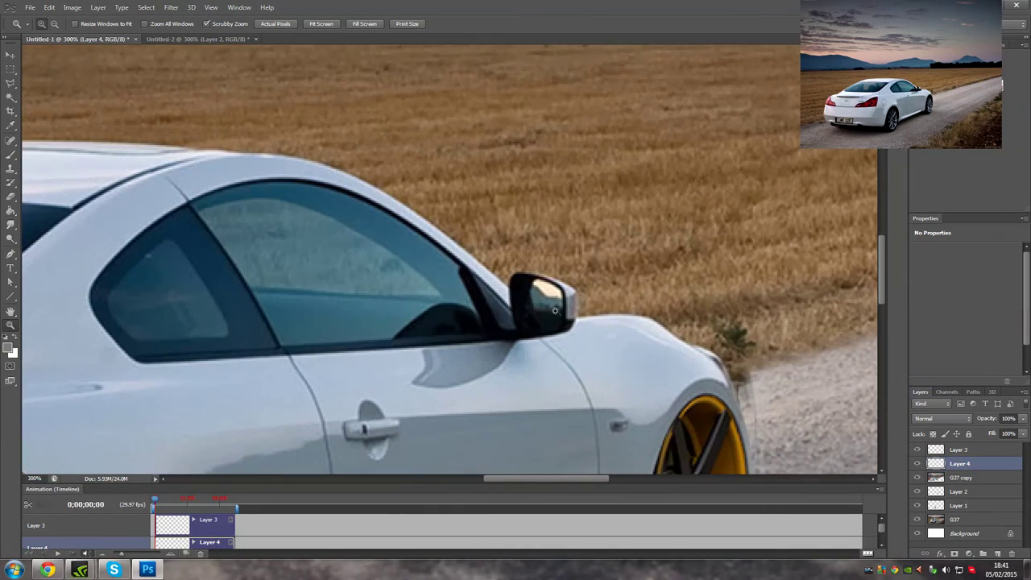
pyautogui.scroll(-1, 563, 313)
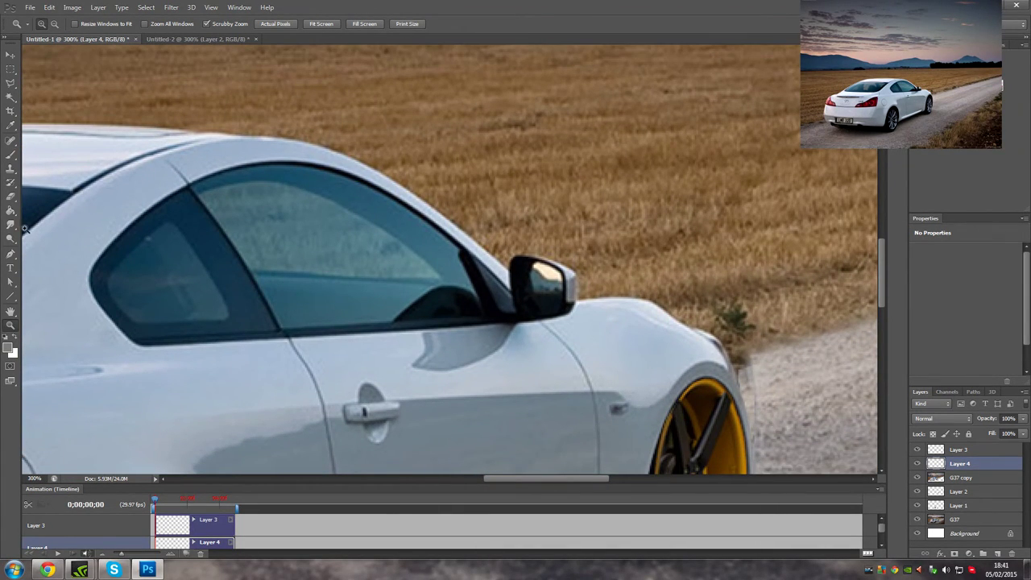
pyautogui.click(12, 84)
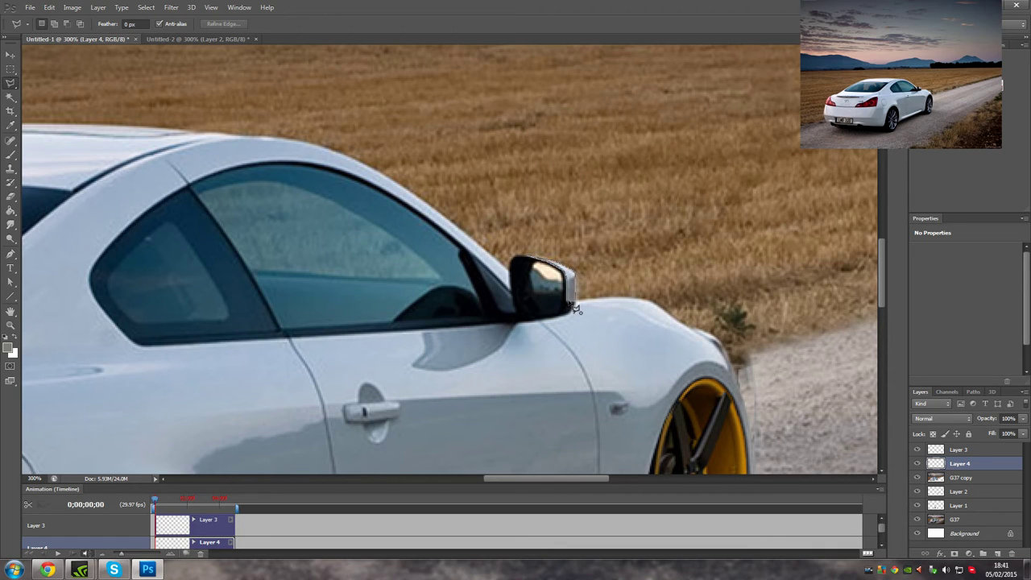
# Step: Close the lasso selection around the mirror cap and bring up the Fill dialog
pyautogui.doubleClick(573, 310)
pyautogui.scroll(-1, 530, 334)
pyautogui.scroll(-2, 532, 306)
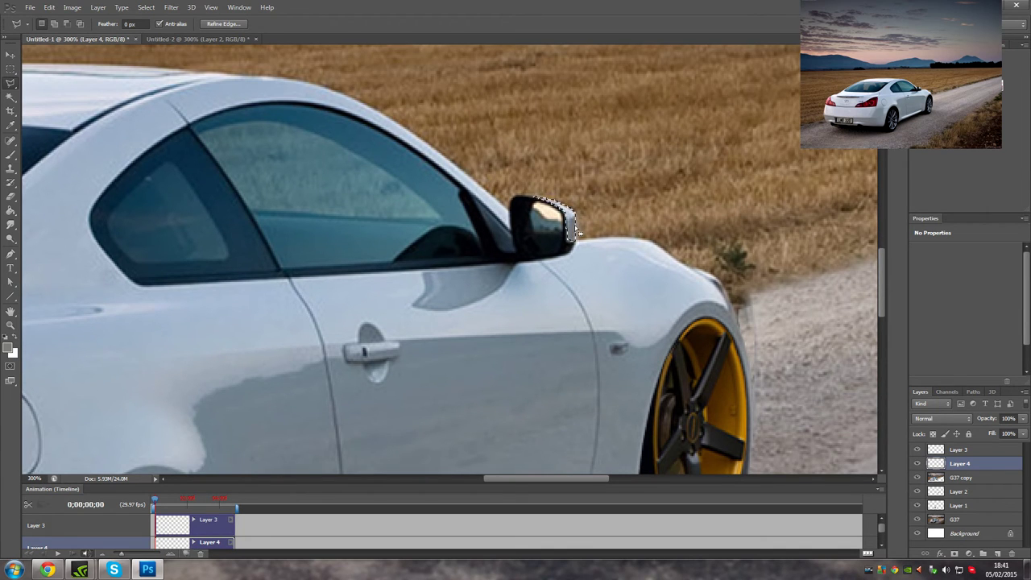
pyautogui.scroll(-2, 568, 236)
pyautogui.scroll(-1, 556, 239)
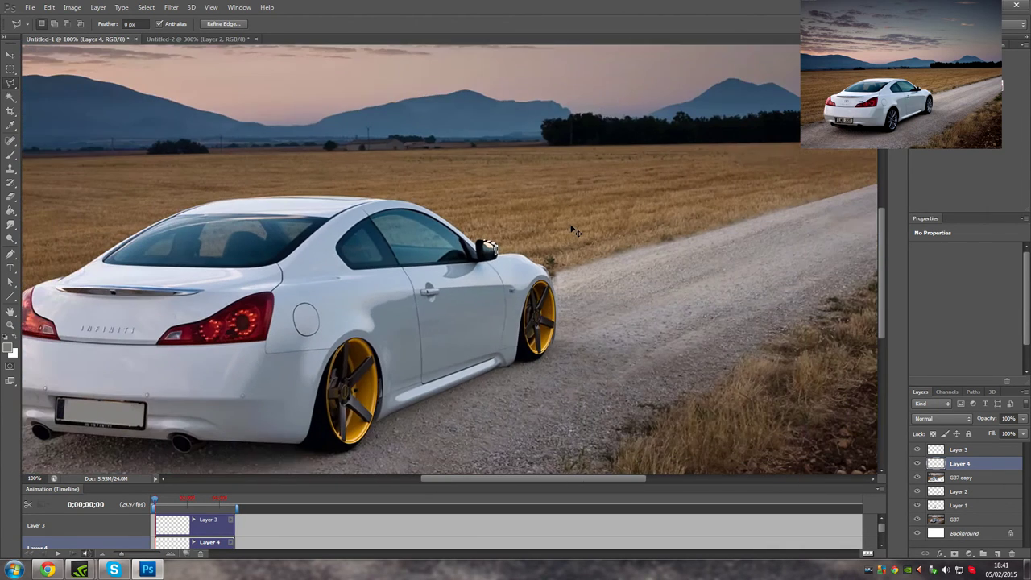
pyautogui.rightClick(496, 251)
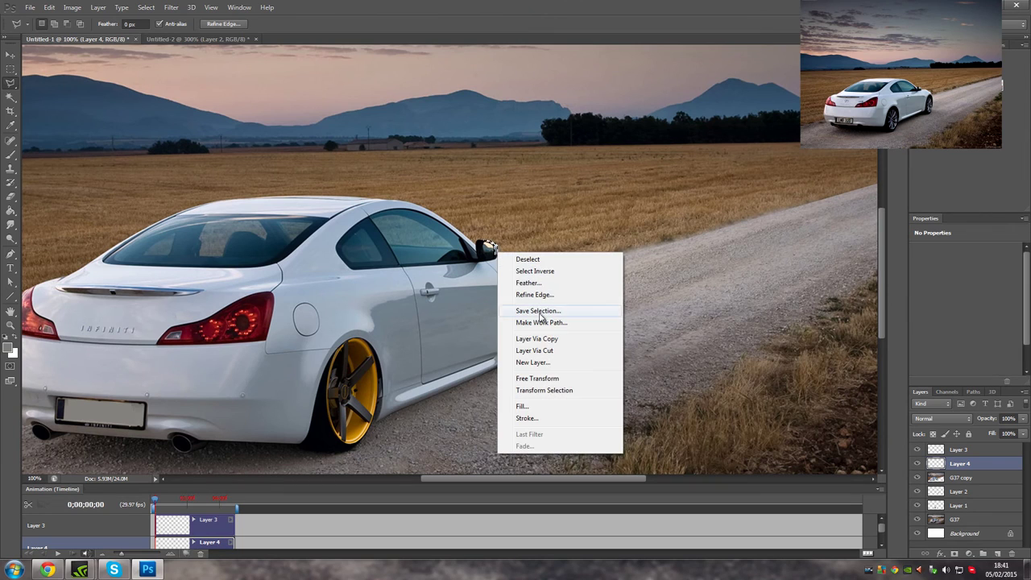
pyautogui.click(531, 406)
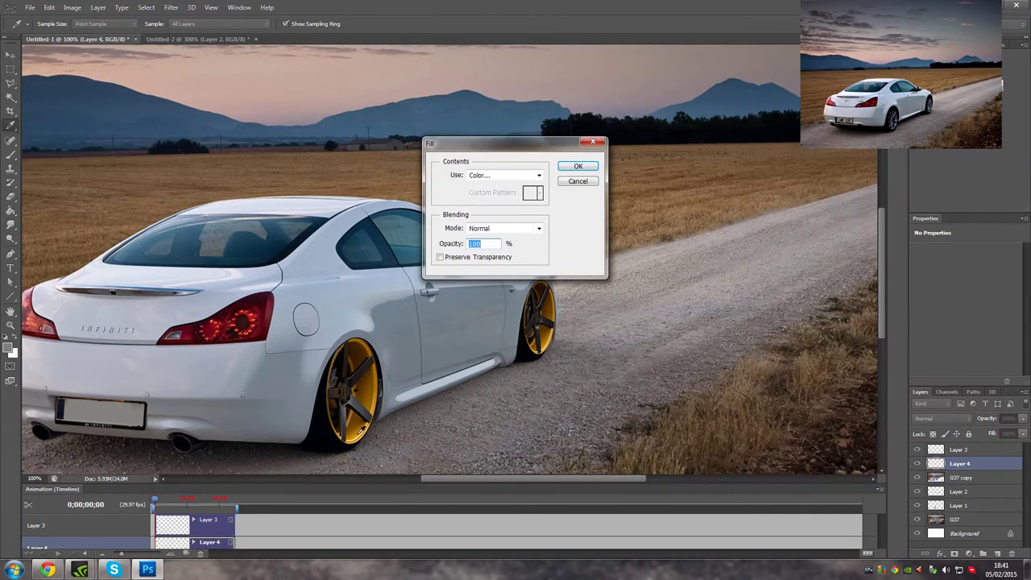
# Step: Fill the mirror cap with the wheel gold cb8502 sampled from the rim
pyautogui.click(532, 179)
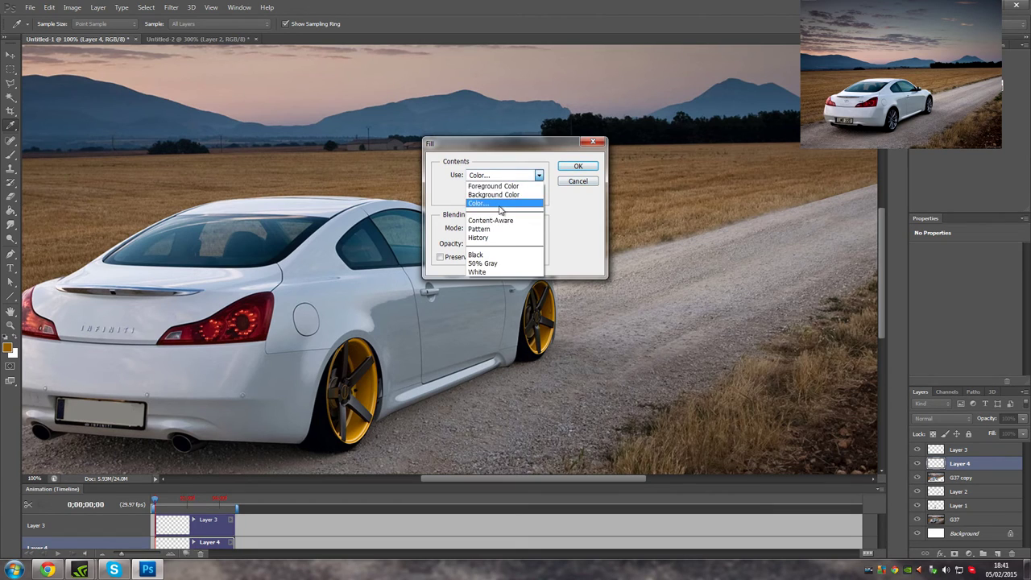
pyautogui.click(491, 197)
pyautogui.click(364, 378)
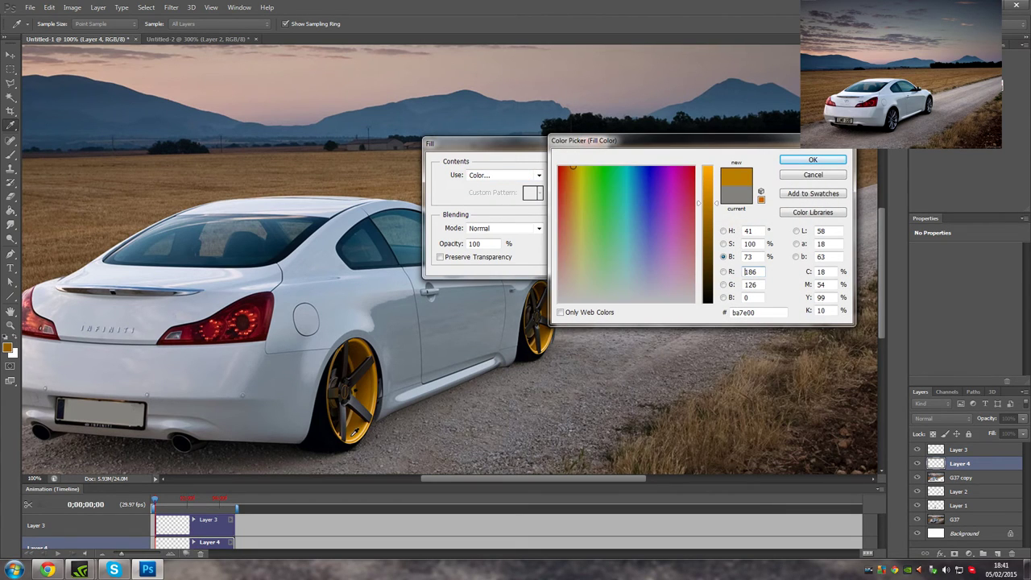
pyautogui.click(355, 430)
pyautogui.click(356, 435)
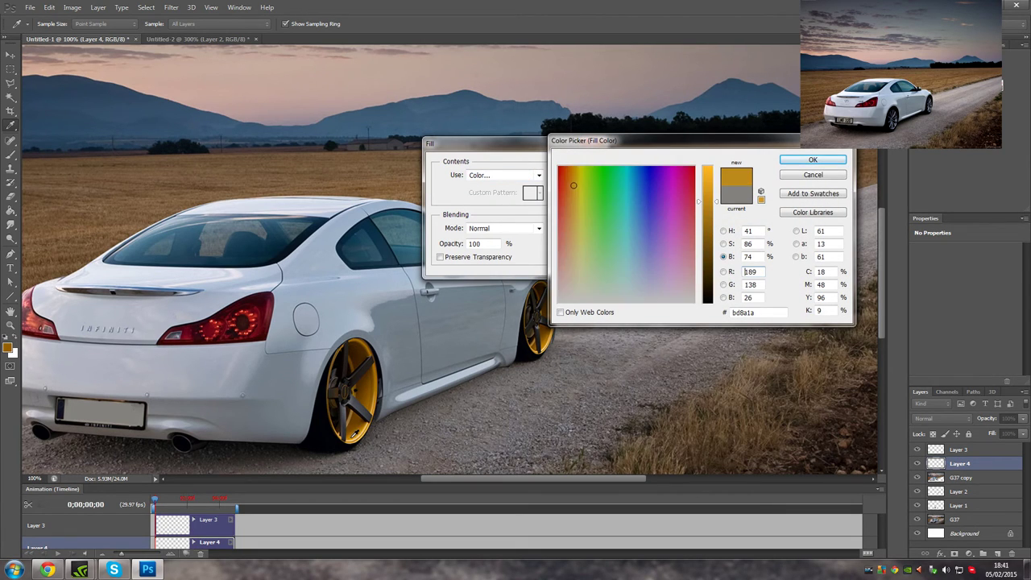
pyautogui.click(353, 437)
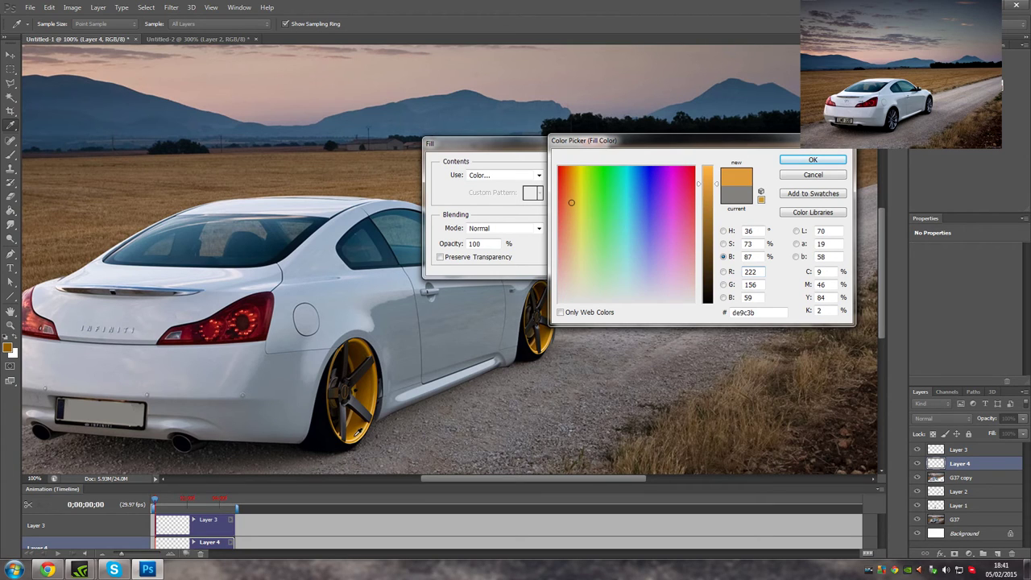
pyautogui.click(359, 433)
pyautogui.click(353, 436)
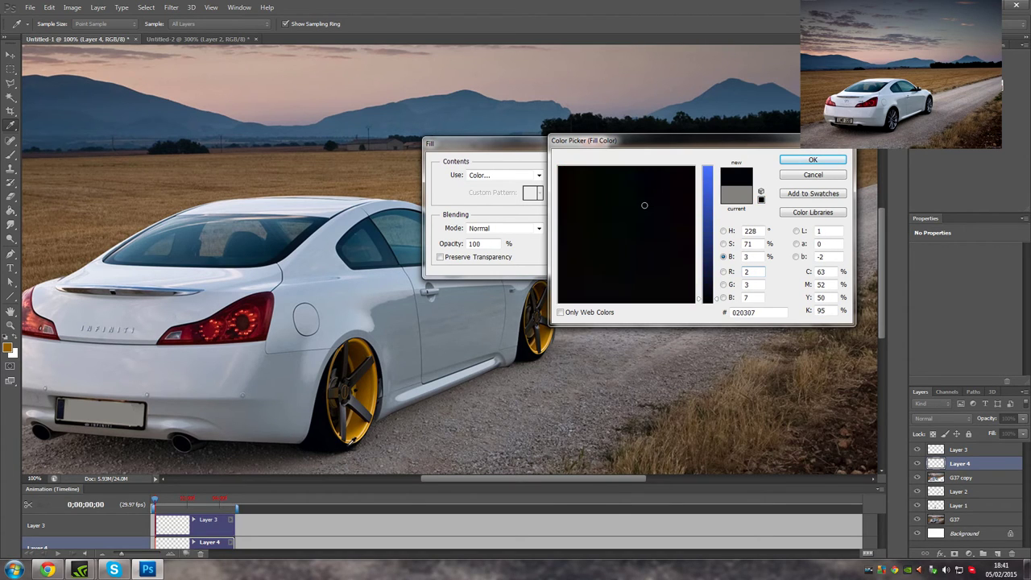
pyautogui.click(352, 438)
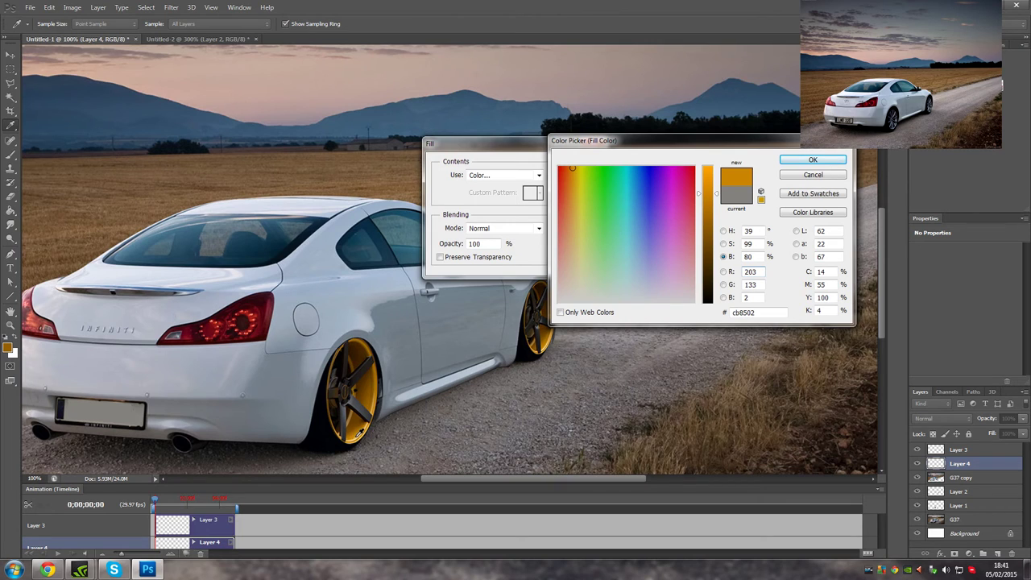
pyautogui.click(812, 168)
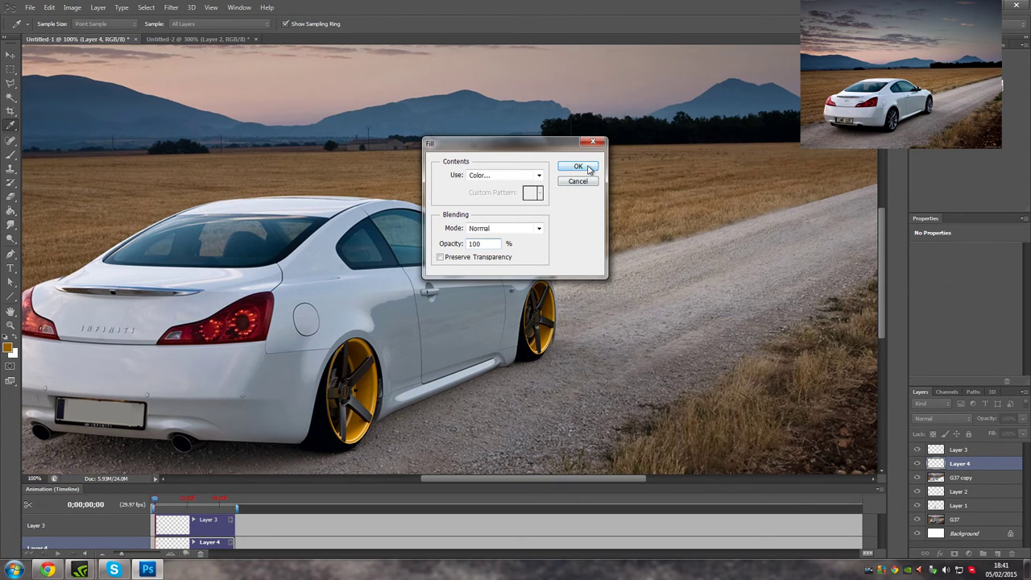
pyautogui.click(589, 168)
pyautogui.press('l')
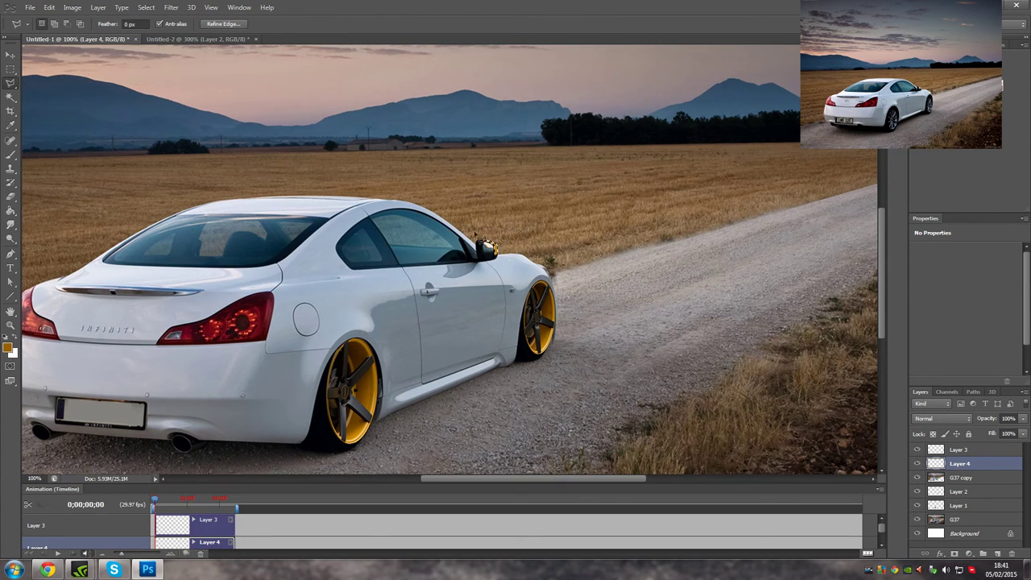
# Step: Deselect, test Layer 4's opacity, restore it to 100%, and reselect the mirror cap
pyautogui.hotkey('ctrl', 'd')
pyautogui.moveTo(989, 420); pyautogui.dragTo(981, 425)
pyautogui.click(984, 422)
pyautogui.press('Return')
pyautogui.press('0')
pyautogui.press('5')
pyautogui.press('0')
pyautogui.hotkey('ctrl', 'shift', 'd')
# Step: Merge G37 copy, Layer 3 and Layer 4 into one layer and add a new empty Layer 4
pyautogui.click(968, 479)
pyautogui.keyDown('shift'); pyautogui.click(959, 450); pyautogui.keyUp('shift')
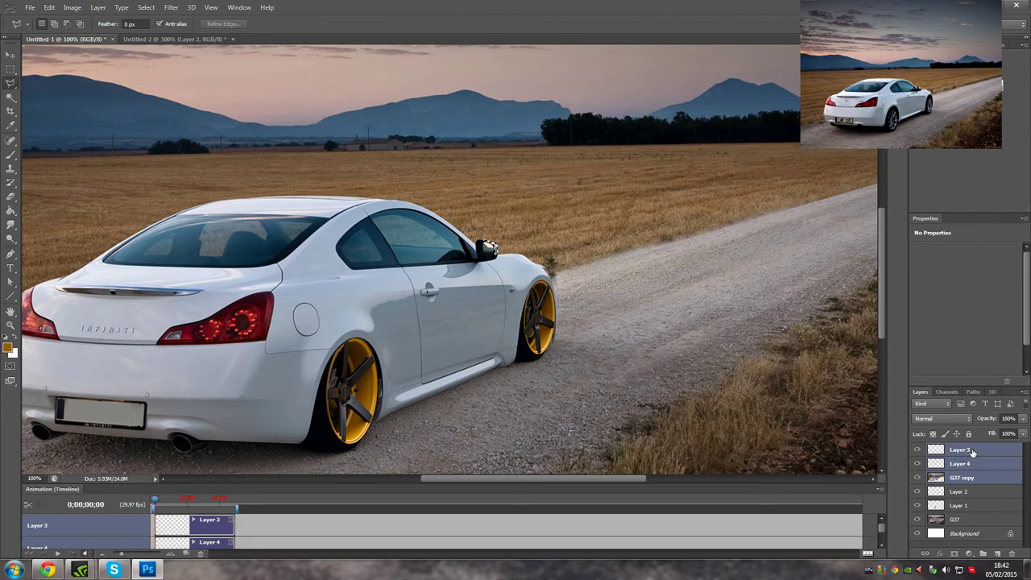
pyautogui.rightClick(960, 449)
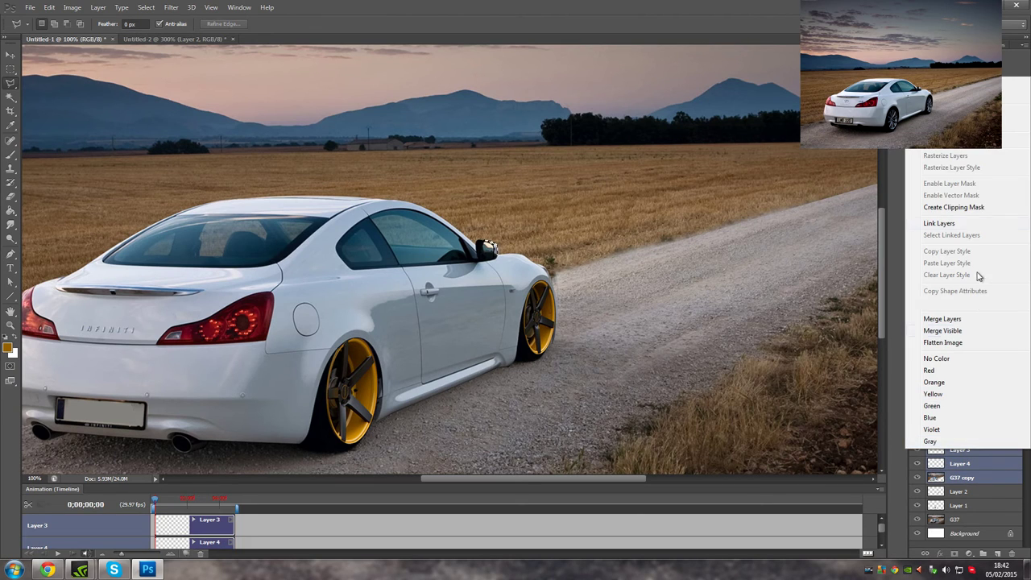
pyautogui.click(942, 319)
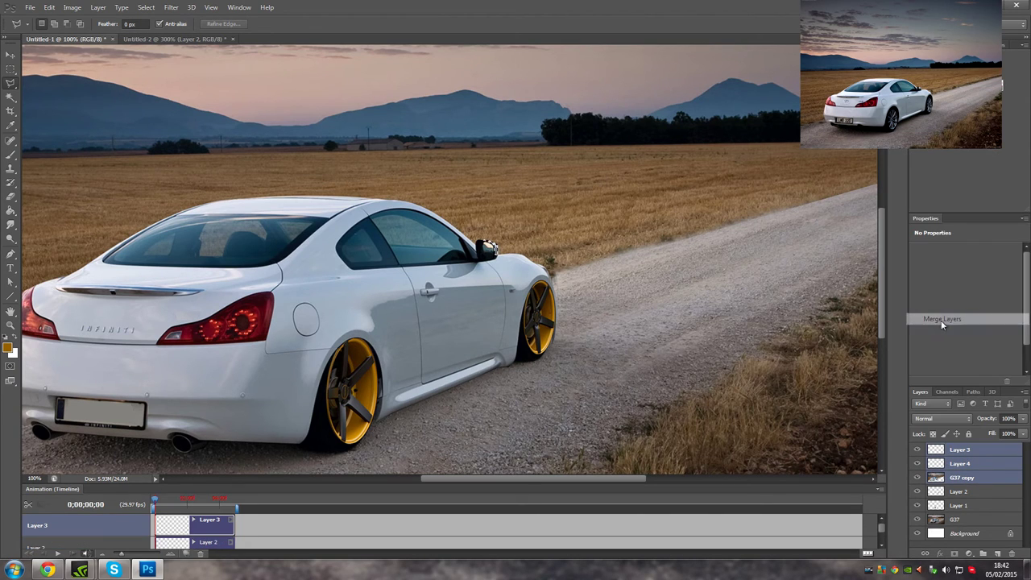
pyautogui.click(997, 554)
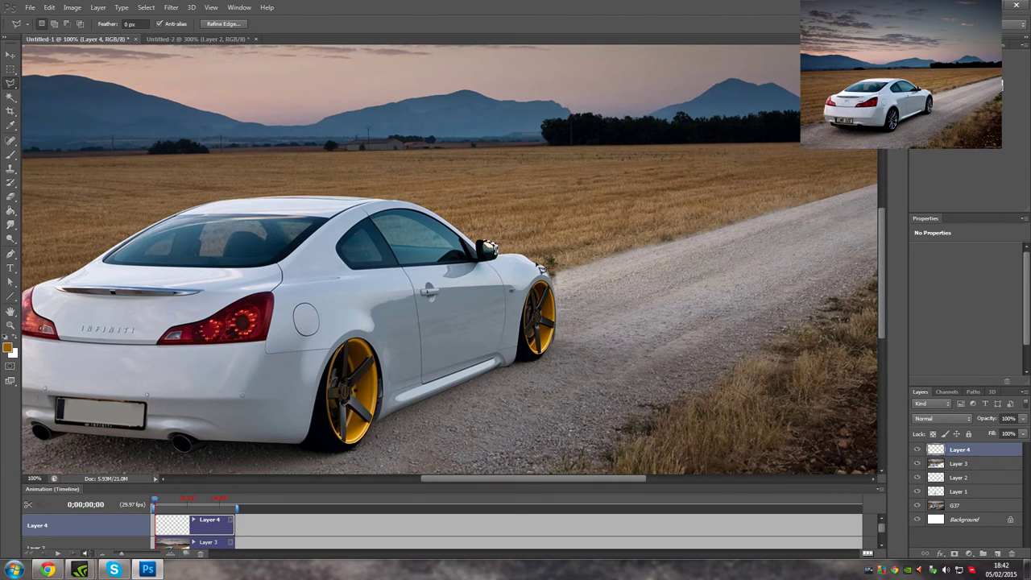
pyautogui.rightClick(493, 246)
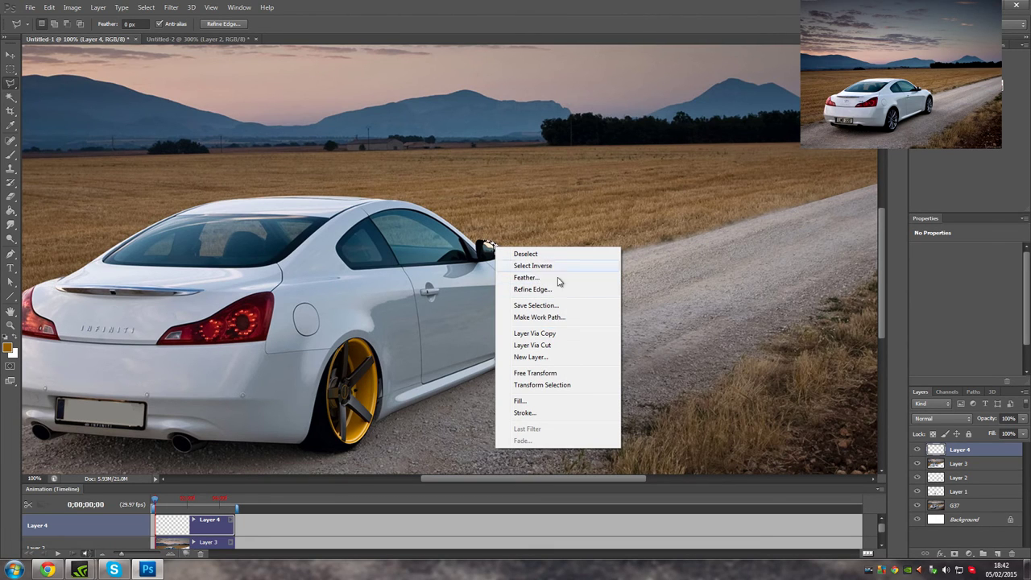
# Step: Fill the mirror selection with the wheel gold on Layer 4 and deselect
pyautogui.click(552, 402)
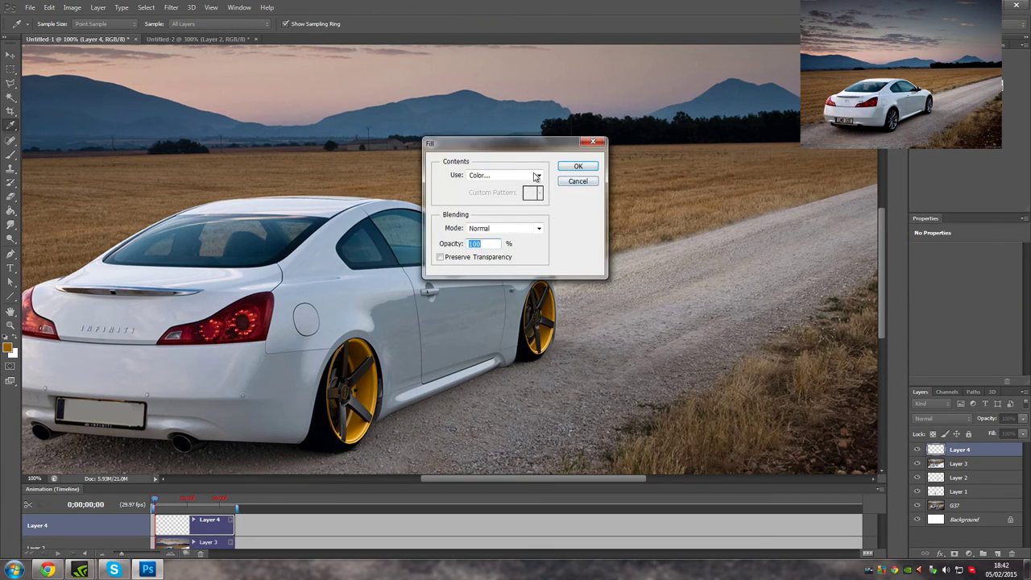
pyautogui.click(537, 175)
pyautogui.click(491, 201)
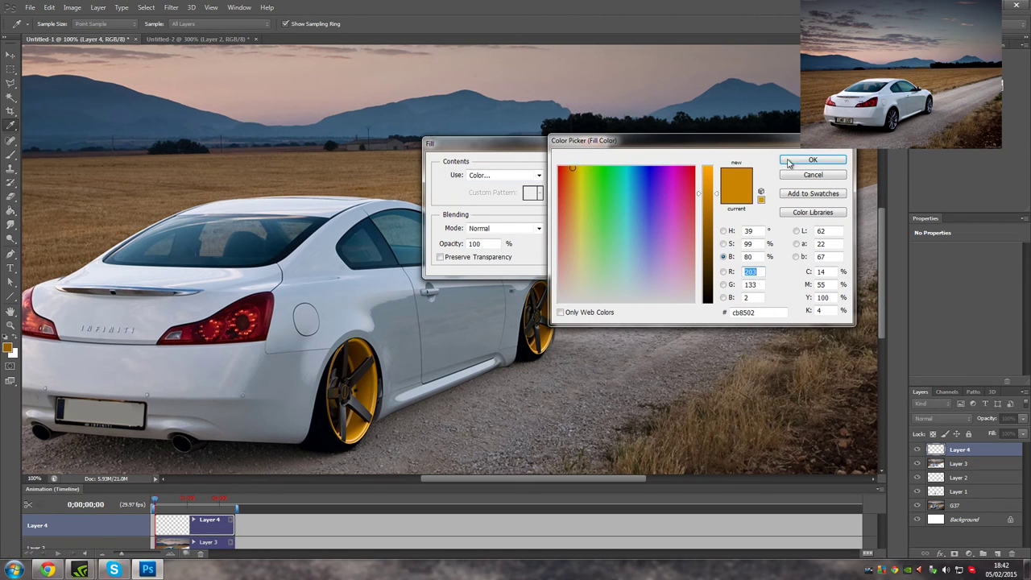
pyautogui.click(812, 160)
pyautogui.click(577, 167)
pyautogui.press('l')
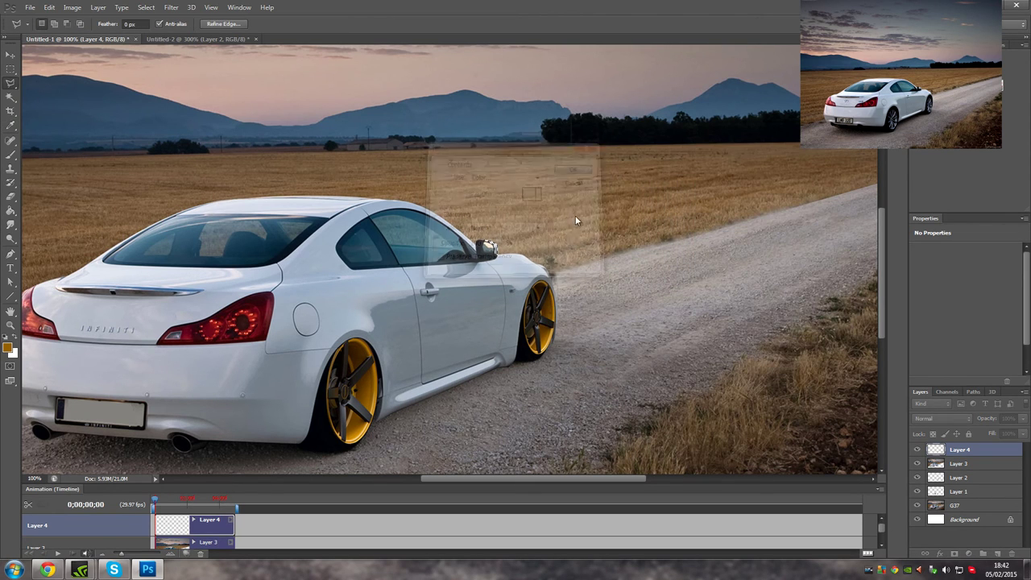
pyautogui.hotkey('ctrl', 'd')
# Step: Set the mirror cap layer's opacity to 65% and review the whole image
pyautogui.moveTo(999, 422); pyautogui.dragTo(994, 423)
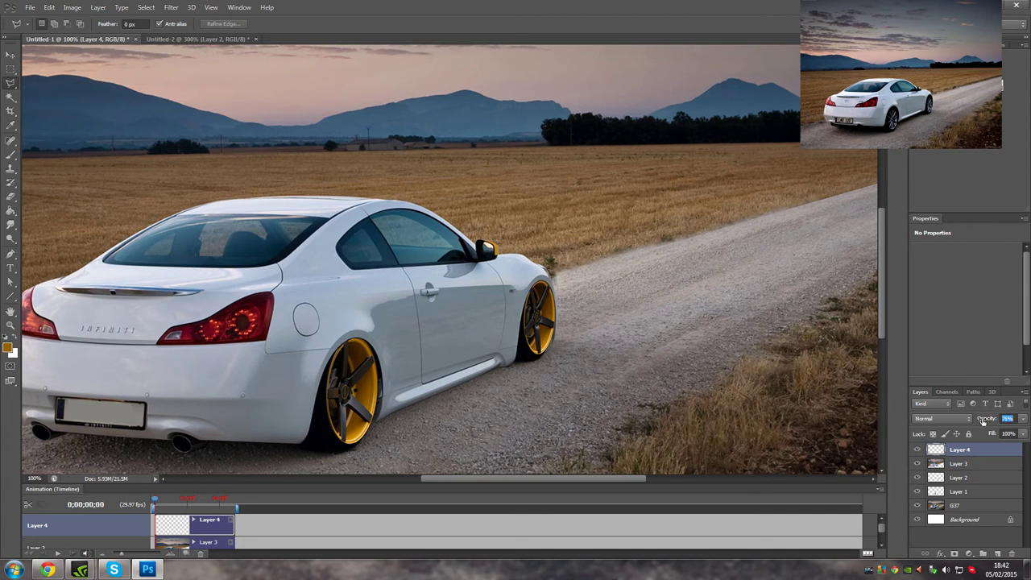
pyautogui.moveTo(976, 420); pyautogui.dragTo(966, 420)
pyautogui.press('Return')
pyautogui.moveTo(983, 421); pyautogui.dragTo(988, 421)
pyautogui.press('Return')
pyautogui.scroll(-1, 414, 310)
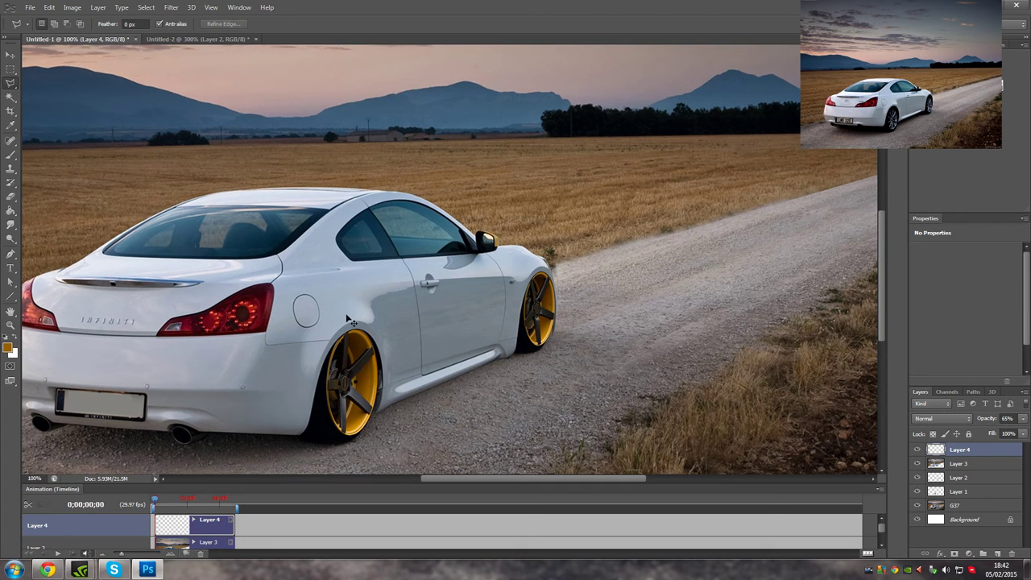
pyautogui.hotkey('ctrl', '-')
pyautogui.hotkey('ctrl', '-')
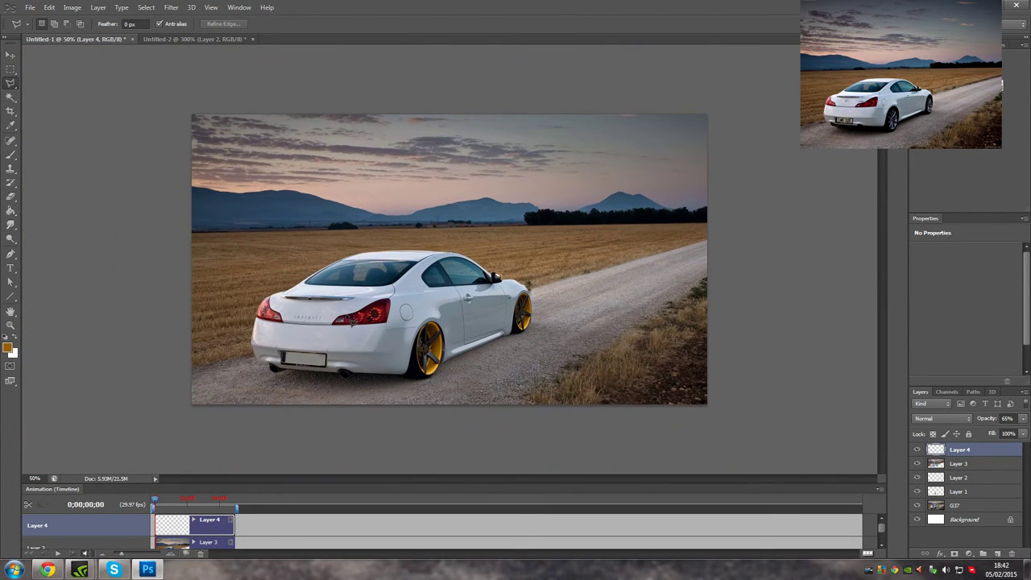
pyautogui.hotkey('ctrl', '+')
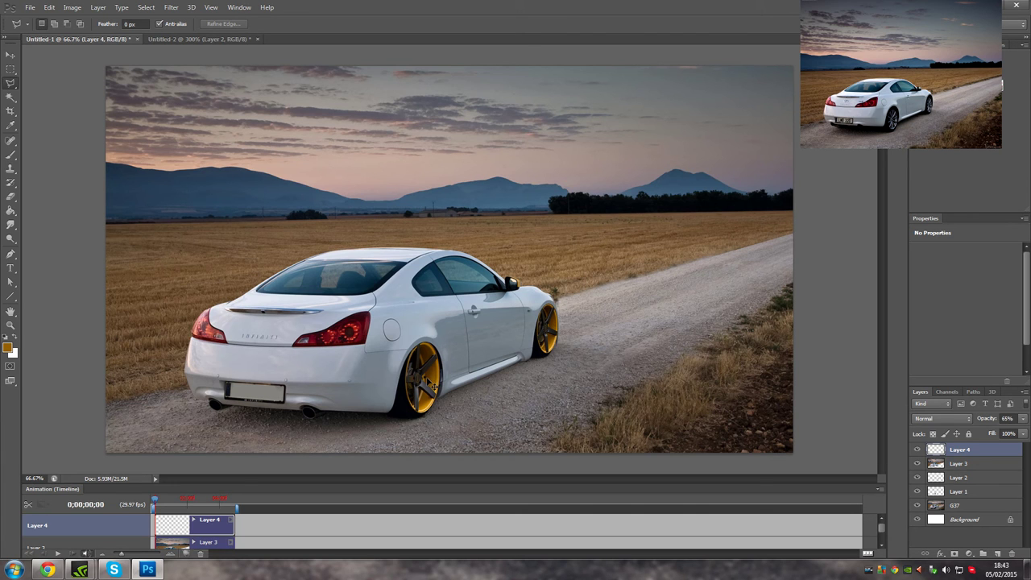
pyautogui.scroll(2, 434, 387)
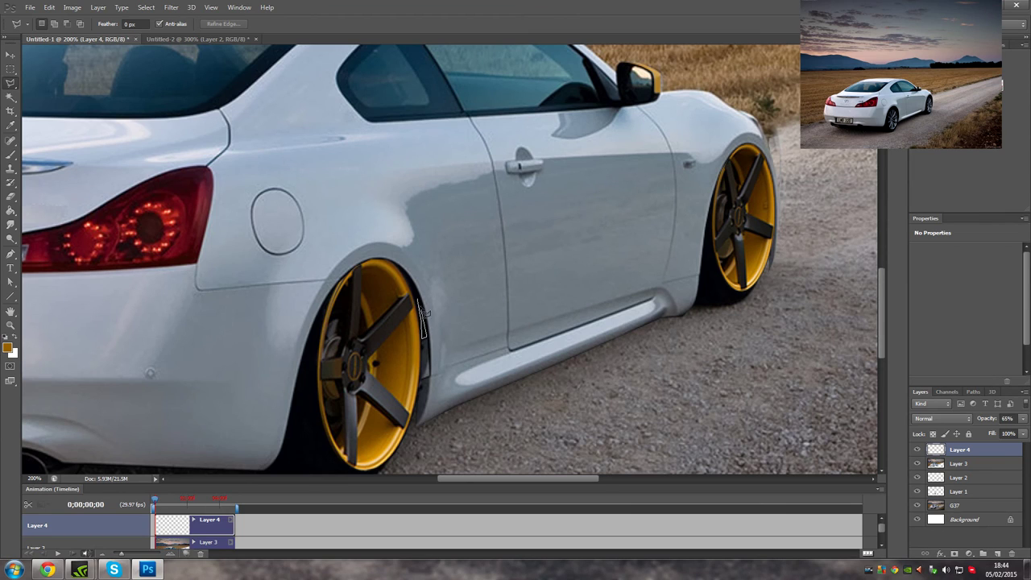
# Step: Copy the rear tyre's outer edge onto new layers, reposition the copies, and merge them
pyautogui.click(959, 463)
pyautogui.moveTo(425, 325)
pyautogui.mouseDown()
pyautogui.moveTo(420, 300)
pyautogui.moveTo(438, 395)
pyautogui.mouseUp()
pyautogui.hotkey('ctrl', 'j')
pyautogui.press('v')
pyautogui.hotkey('ctrl', 'j')
pyautogui.hotkey('ctrl', 'j')
pyautogui.hotkey('ctrl', 'j')
pyautogui.hotkey('ctrl', 'j')
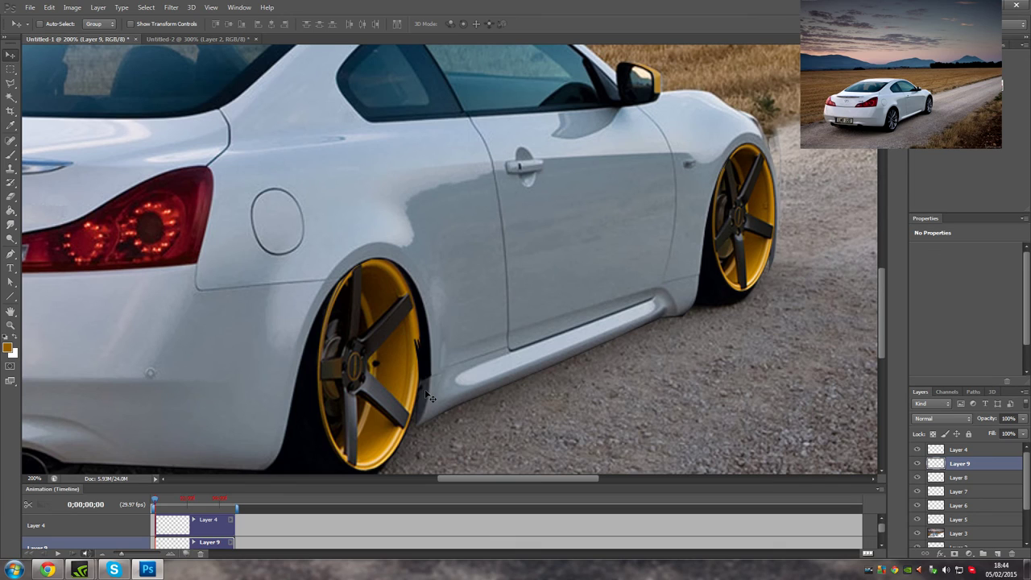
pyautogui.press('l')
pyautogui.click(917, 464)
pyautogui.rightClick(973, 483)
pyautogui.click(942, 358)
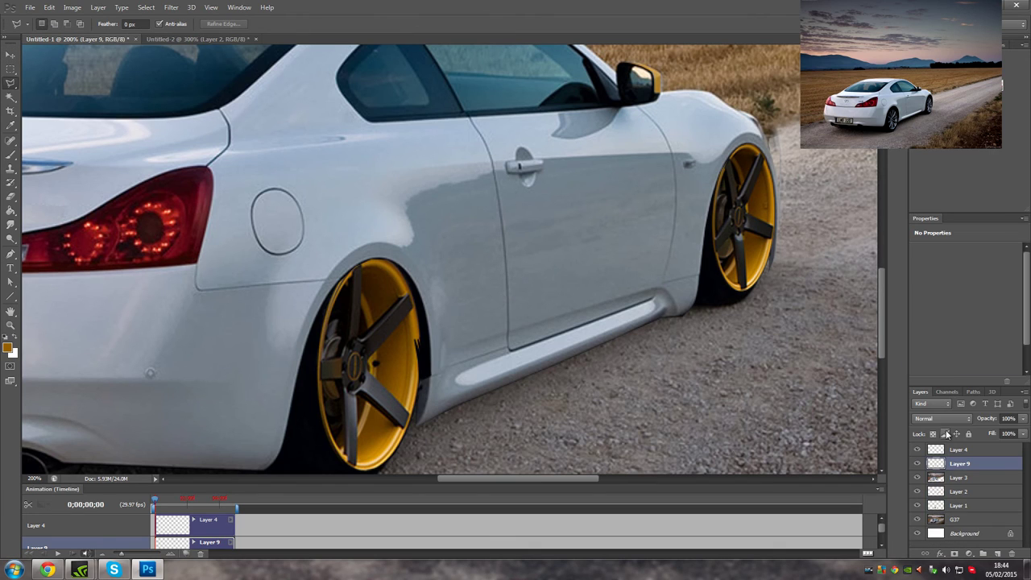
# Step: Outline the wheel arch edge with a polygonal selection and fit the image on screen
pyautogui.click(423, 345)
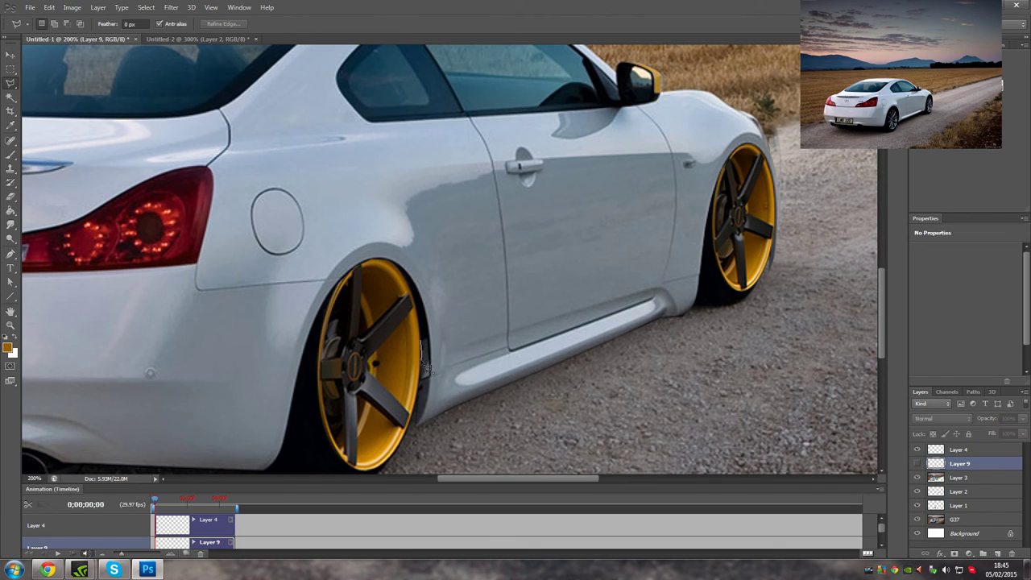
pyautogui.click(427, 382)
pyautogui.click(421, 346)
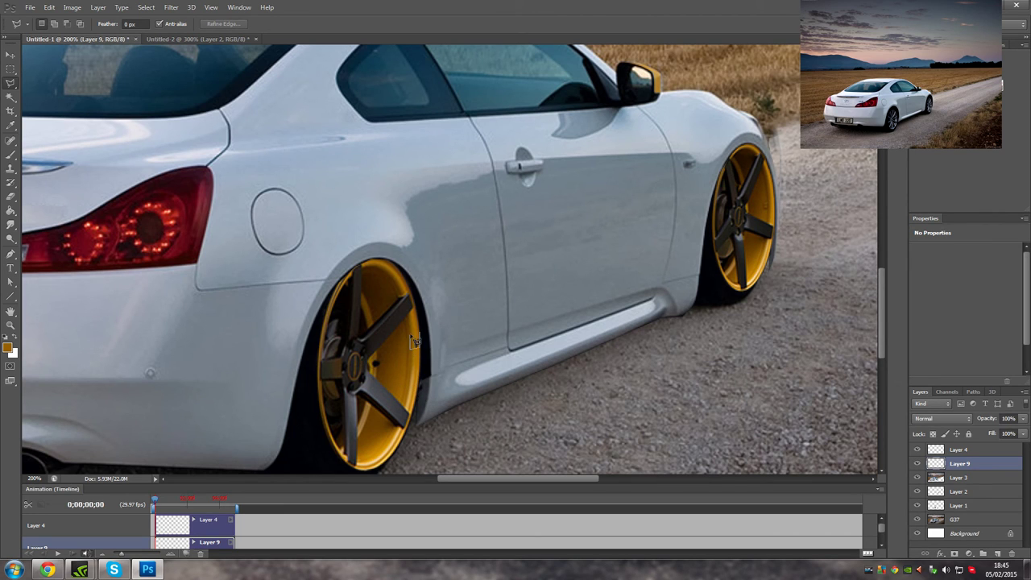
pyautogui.click(10, 324)
pyautogui.hotkey('ctrl', '0')
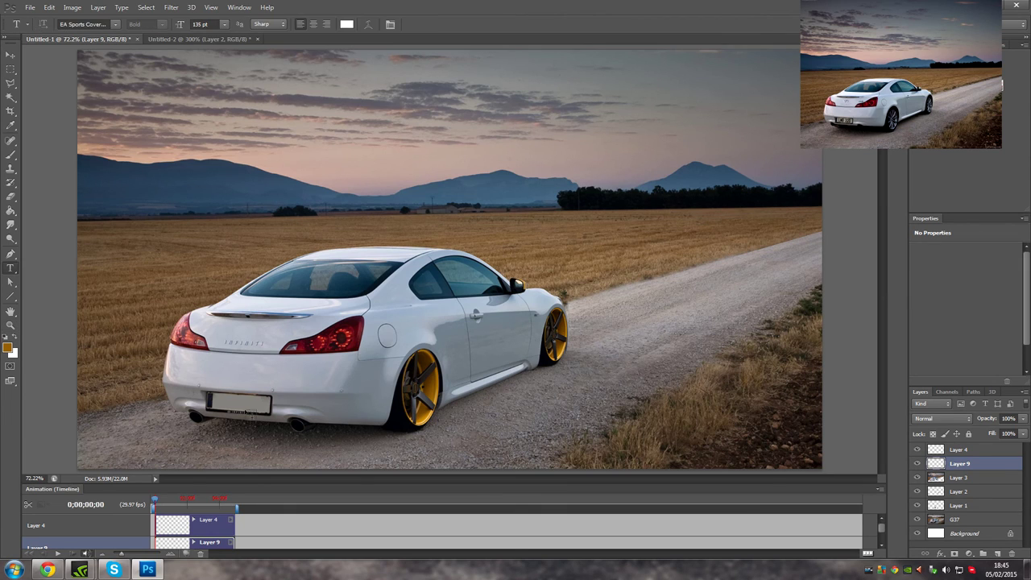
# Step: Minimise the browser and place the watermark logo image from the Desktop
pyautogui.click(48, 570)
pyautogui.click(406, 33)
pyautogui.write('il')
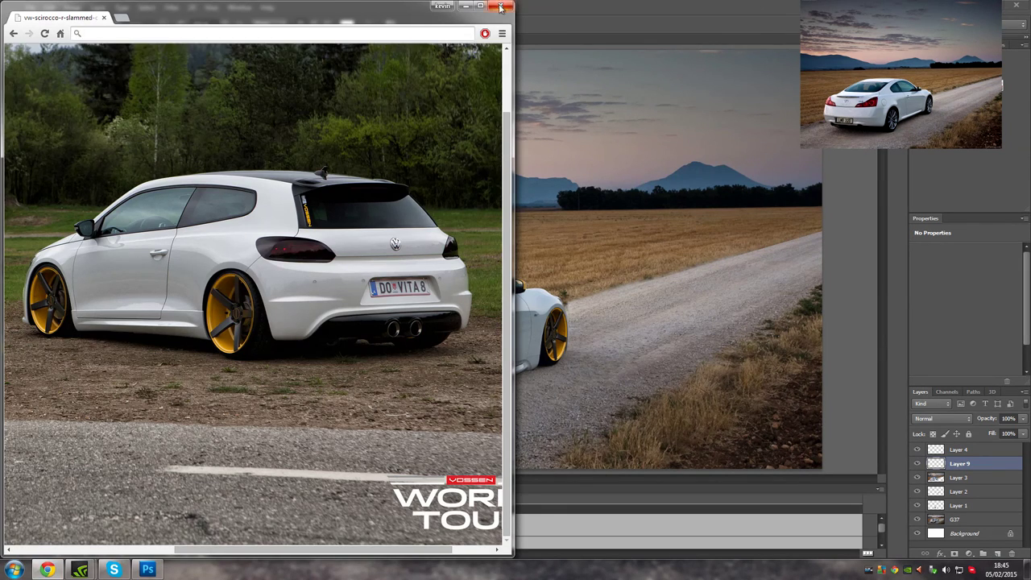
pyautogui.click(466, 6)
pyautogui.click(29, 8)
pyautogui.click(57, 180)
pyautogui.scroll(-5, 739, 216)
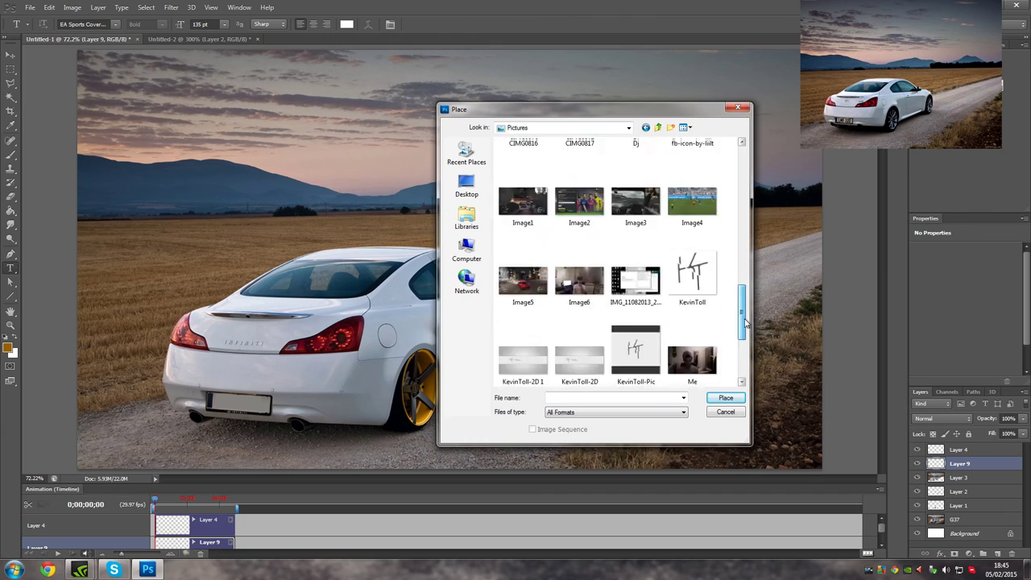
pyautogui.click(467, 185)
pyautogui.click(697, 241)
pyautogui.click(725, 398)
pyautogui.click(11, 54)
# Step: Move the logo to the bottom-right corner and scale it down to a small watermark
pyautogui.click(453, 211)
pyautogui.moveTo(449, 265); pyautogui.dragTo(725, 373)
pyautogui.hotkey('ctrl', 't')
pyautogui.moveTo(628, 278); pyautogui.dragTo(789, 439)
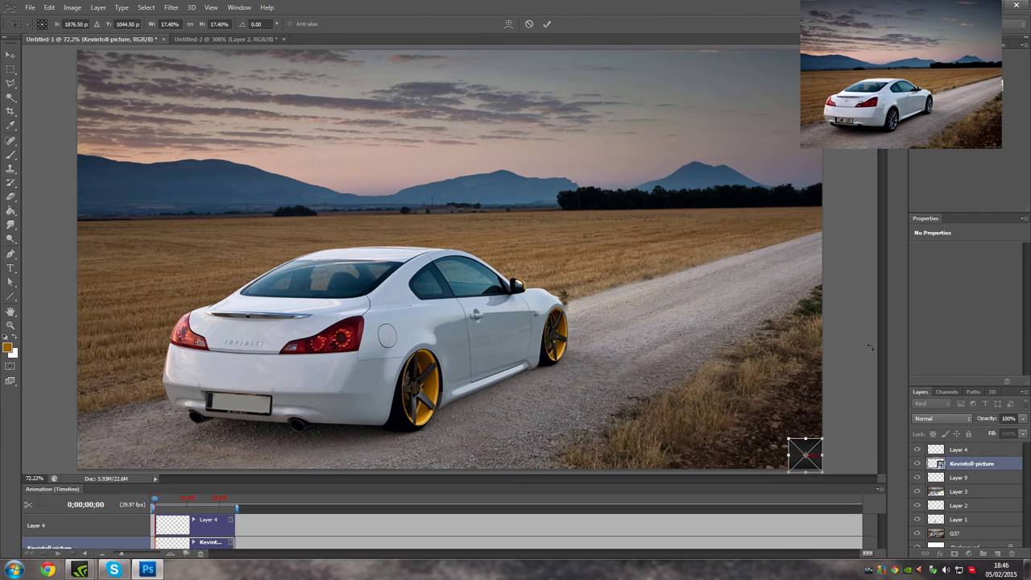
pyautogui.press('Return')
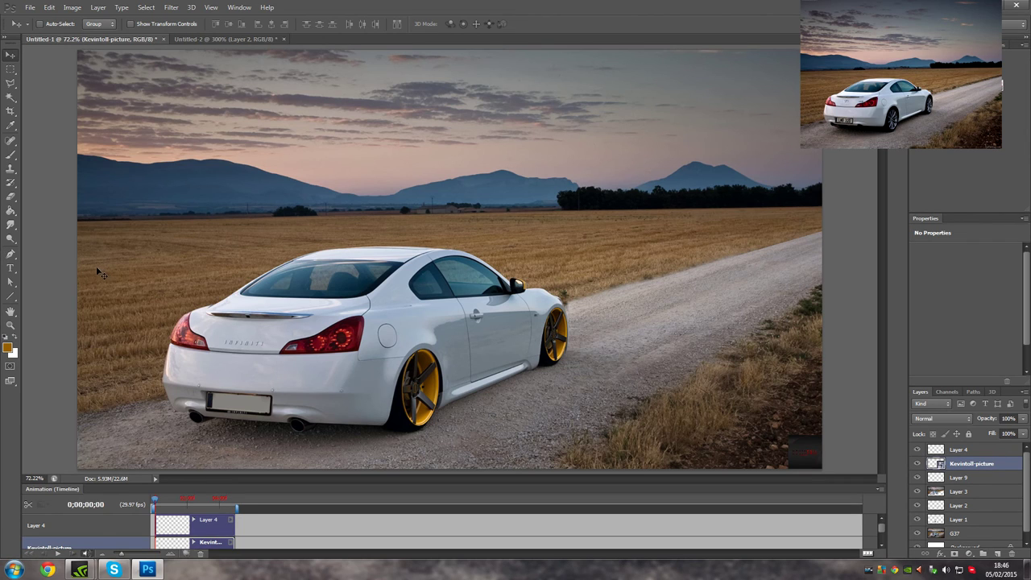
# Step: Try a name as text on the number plate, scale it, then delete the text layer
pyautogui.click(11, 267)
pyautogui.click(214, 406)
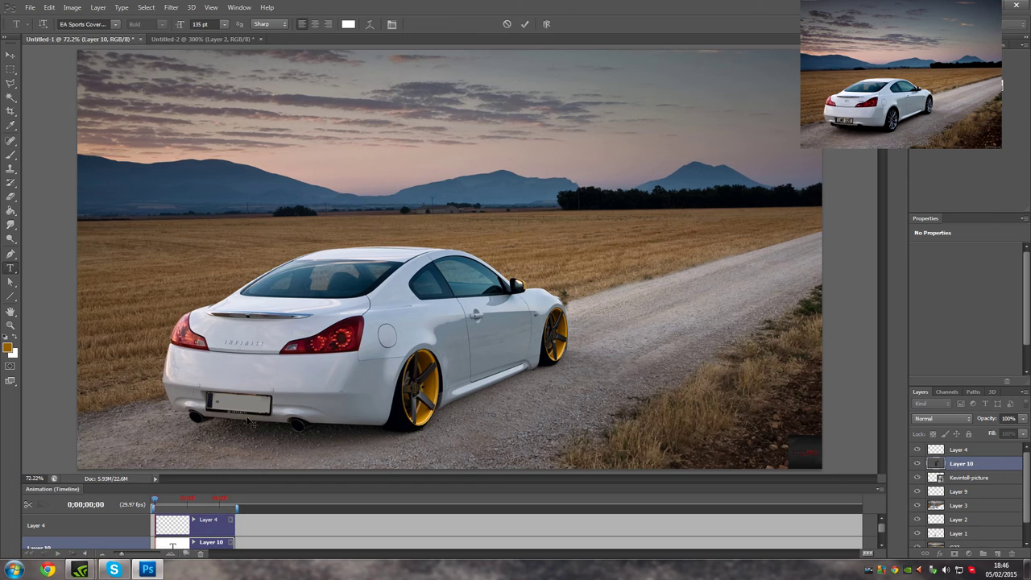
pyautogui.write('KevinToll')
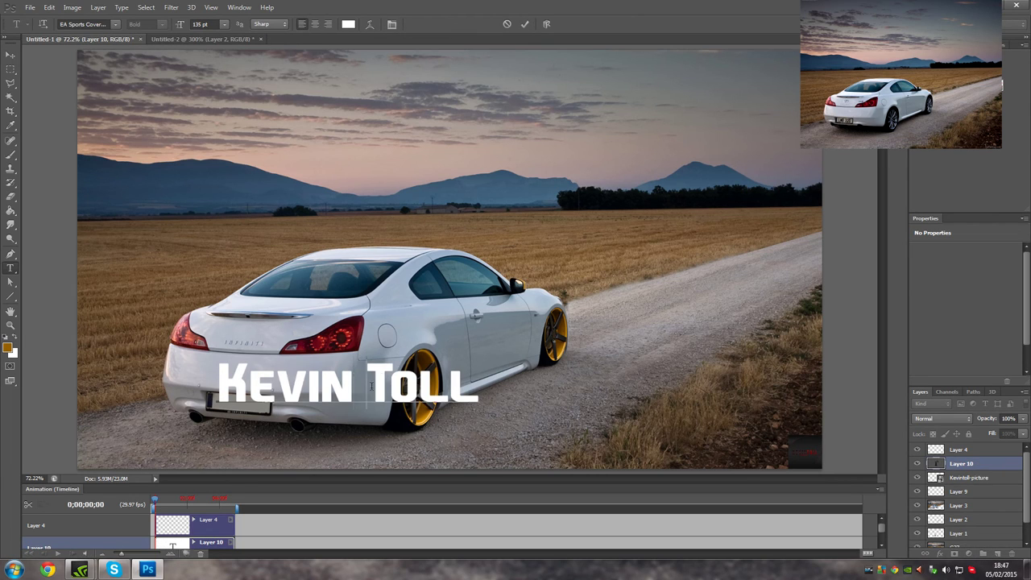
pyautogui.click(524, 24)
pyautogui.hotkey('ctrl', 't')
pyautogui.moveTo(465, 403); pyautogui.dragTo(270, 402)
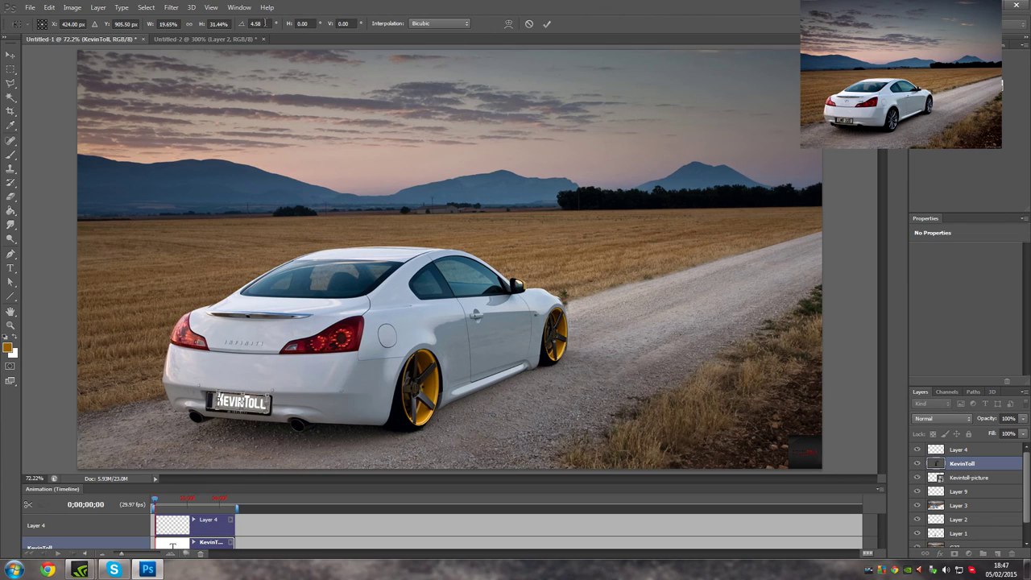
pyautogui.click(547, 24)
pyautogui.click(151, 23)
pyautogui.hotkey('ctrl', 't')
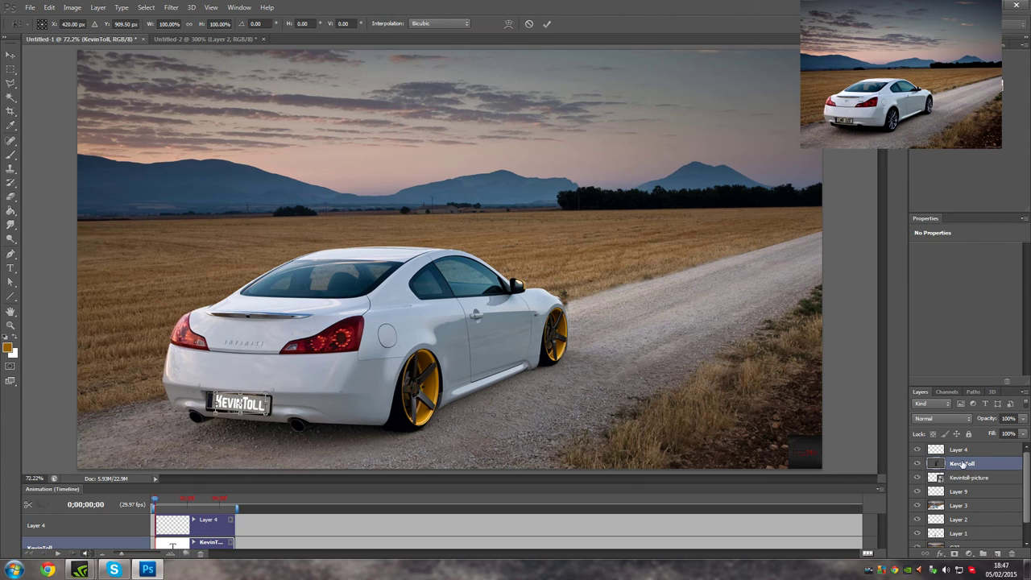
pyautogui.rightClick(960, 465)
pyautogui.click(918, 77)
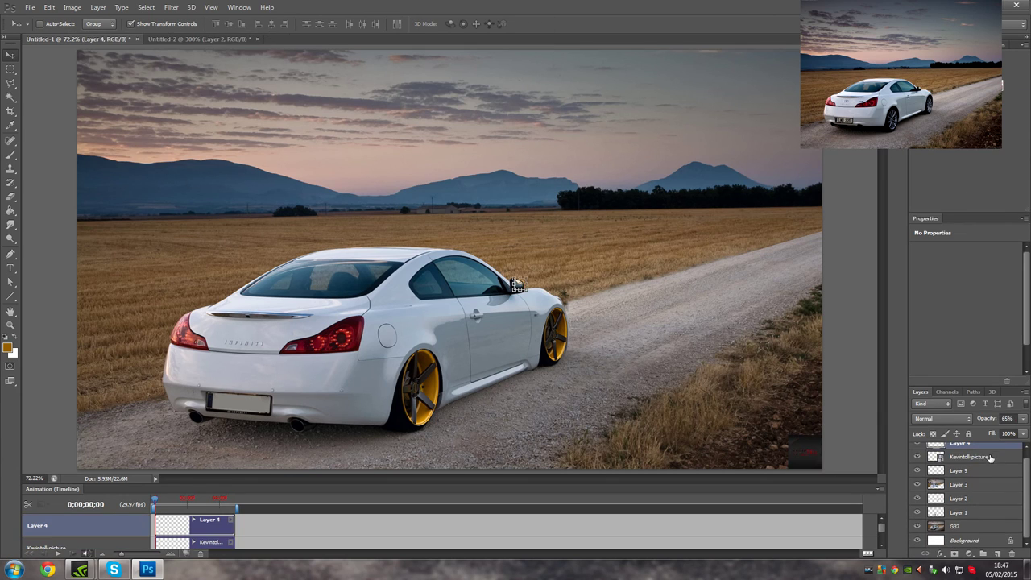
# Step: Flatten all layers into a single Background image
pyautogui.keyDown('shift'); pyautogui.click(966, 526); pyautogui.keyUp('shift')
pyautogui.rightClick(966, 526)
pyautogui.rightClick(991, 456)
pyautogui.click(934, 334)
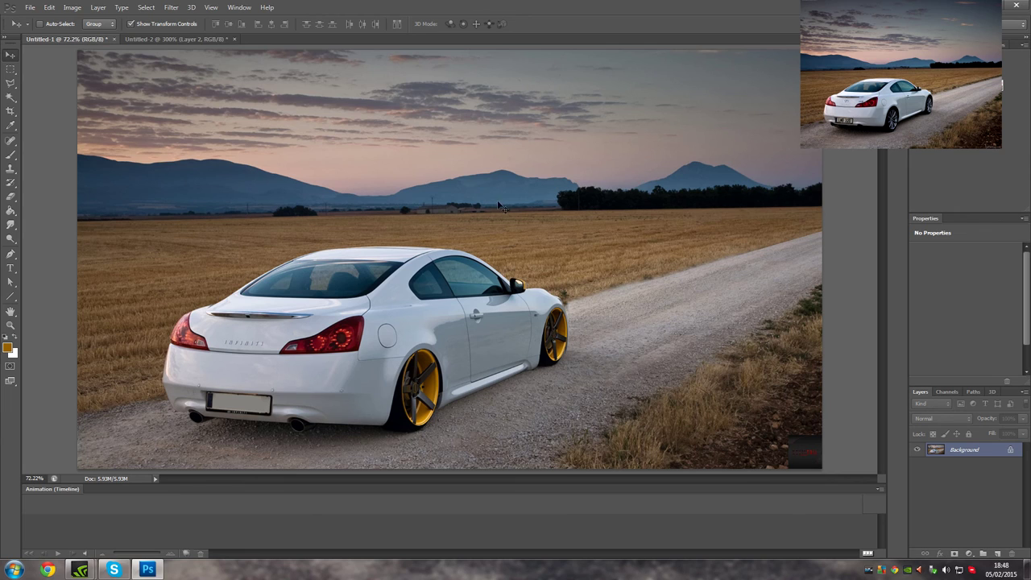
# Step: Apply the LS3 SpencahG (169) look to the flattened G37 photo in Magic Bullet Looks
pyautogui.click(171, 7)
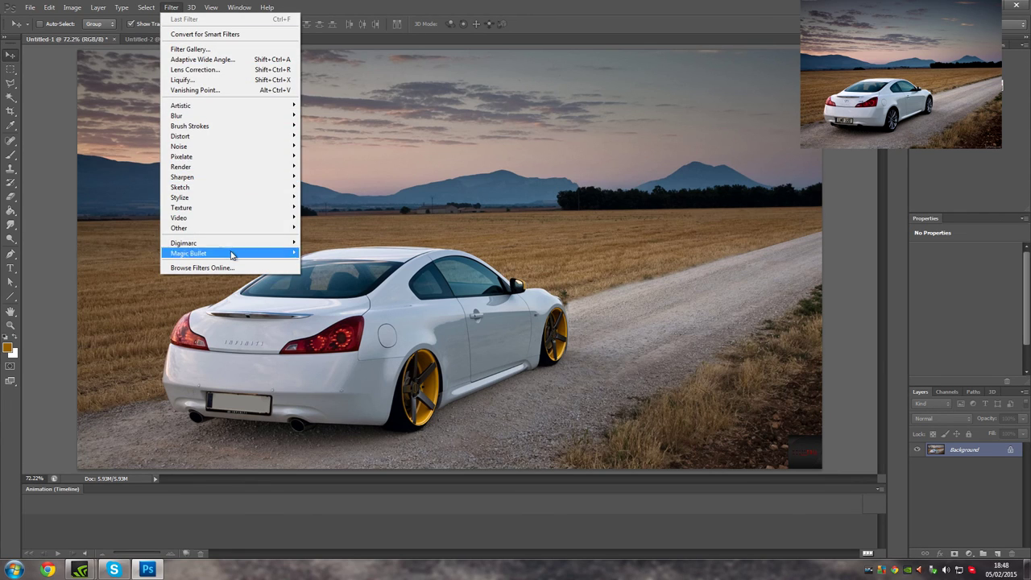
pyautogui.moveTo(218, 253)
pyautogui.click(320, 254)
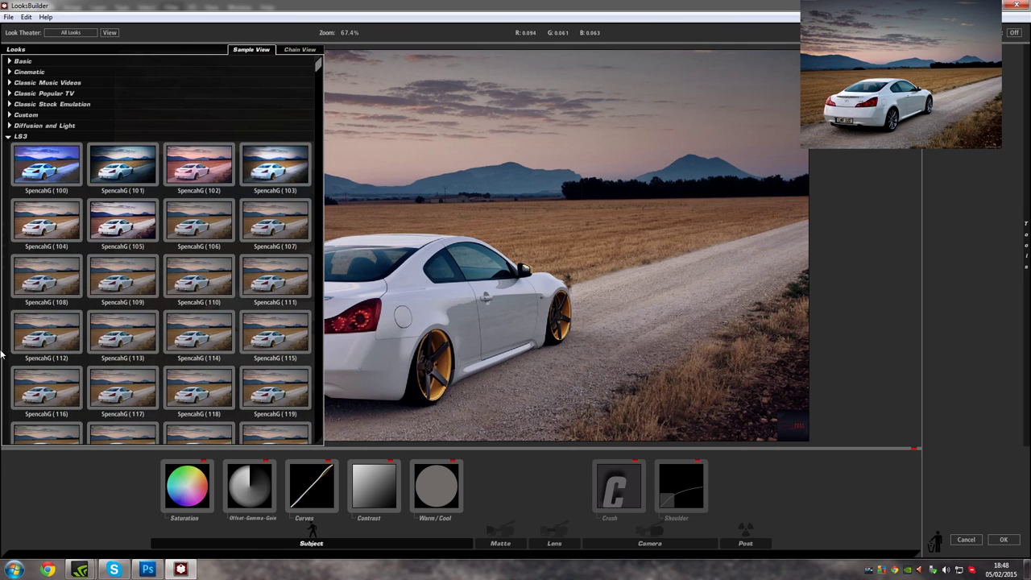
pyautogui.scroll(-5, 270, 372)
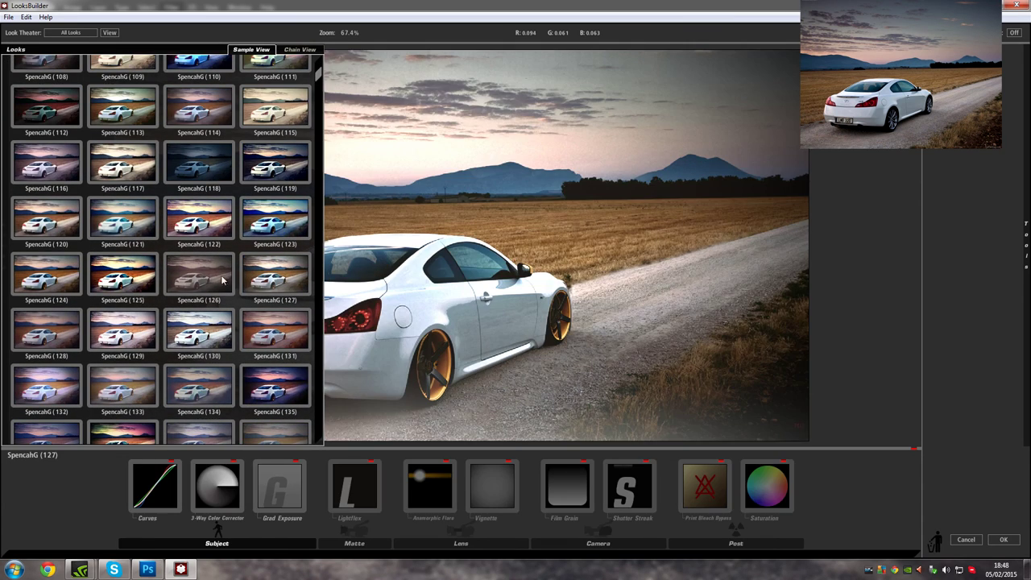
pyautogui.scroll(-3, 61, 306)
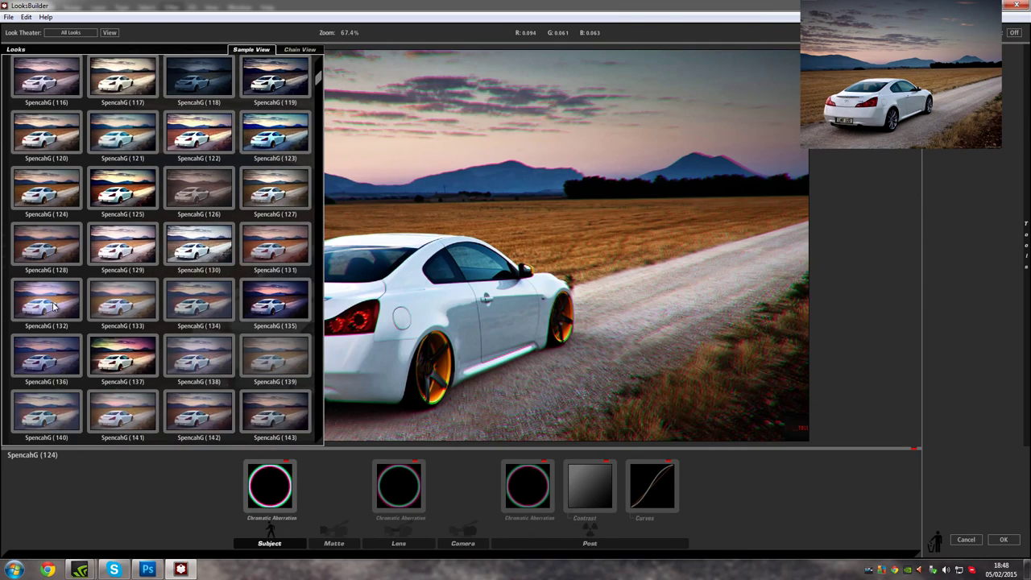
pyautogui.scroll(-1, 219, 331)
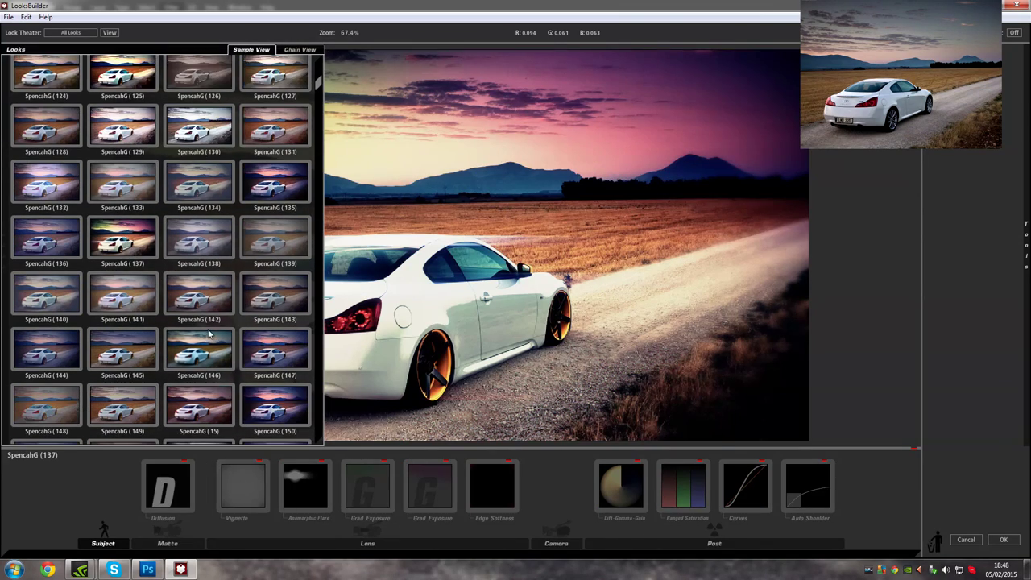
pyautogui.scroll(-1, 219, 330)
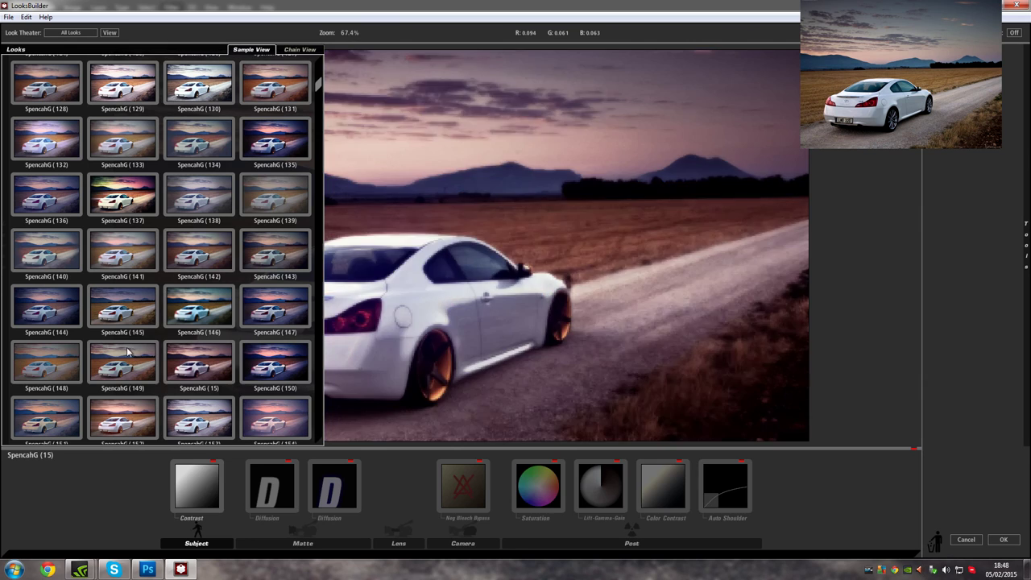
pyautogui.scroll(-1, 129, 357)
pyautogui.scroll(-1, 122, 363)
pyautogui.scroll(-2, 120, 362)
pyautogui.scroll(-1, 120, 362)
pyautogui.scroll(-1, 120, 363)
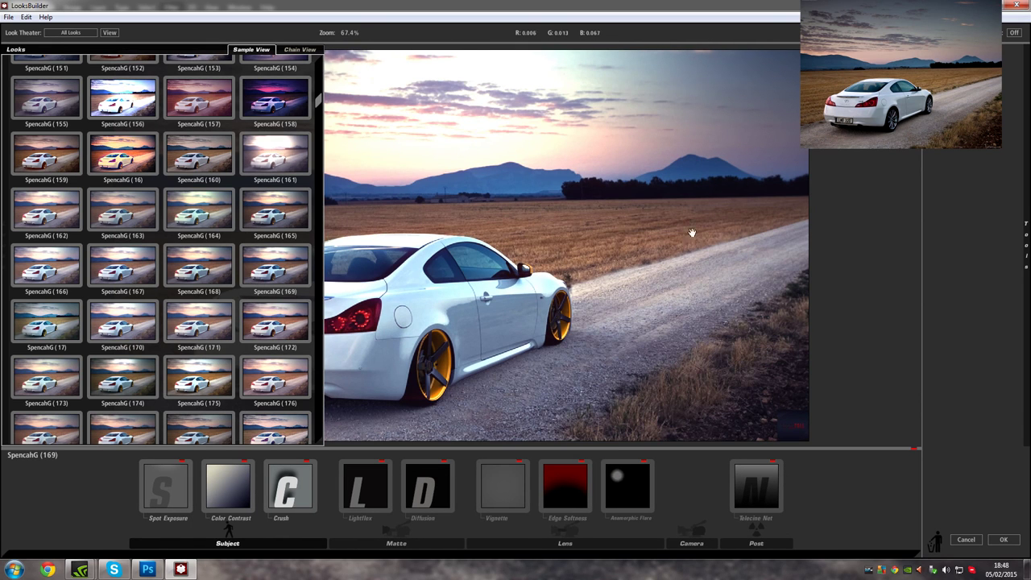
pyautogui.click(1002, 540)
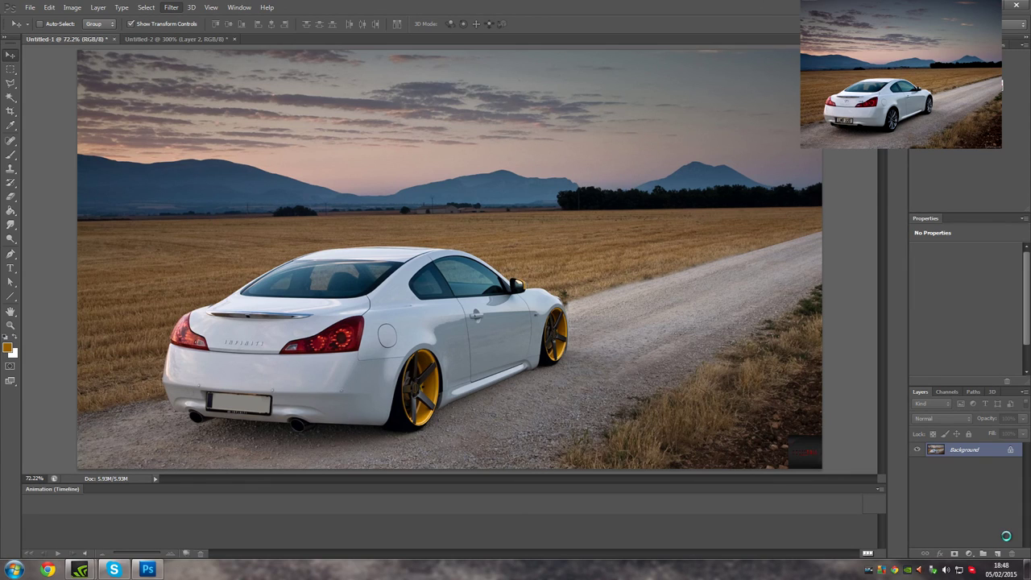